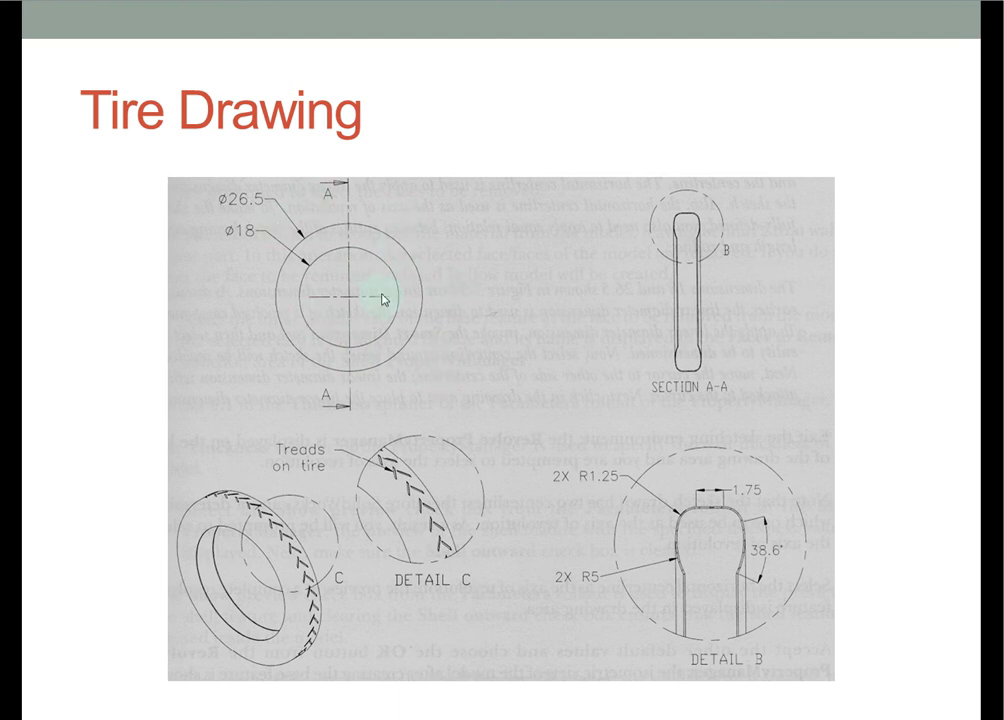
- Leave the revolved-solid instructions slide for the empty SOLIDWORKS start window
{"action": "left_click", "coordinate": [698, 332]}
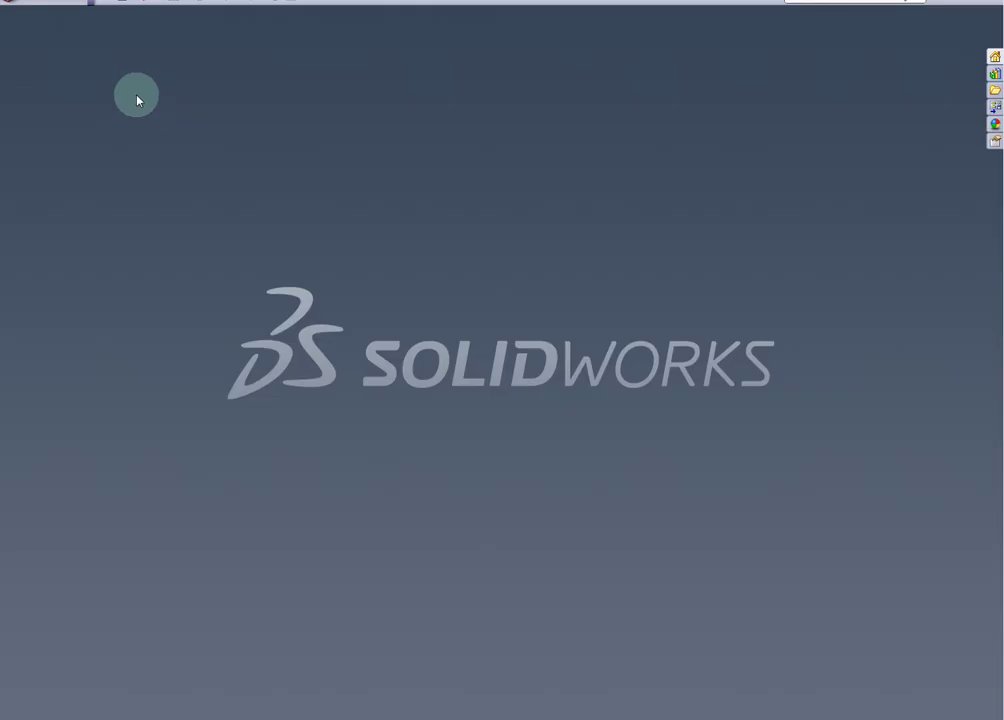
- Create a new document from the Part template
{"action": "left_click", "coordinate": [120, 2]}
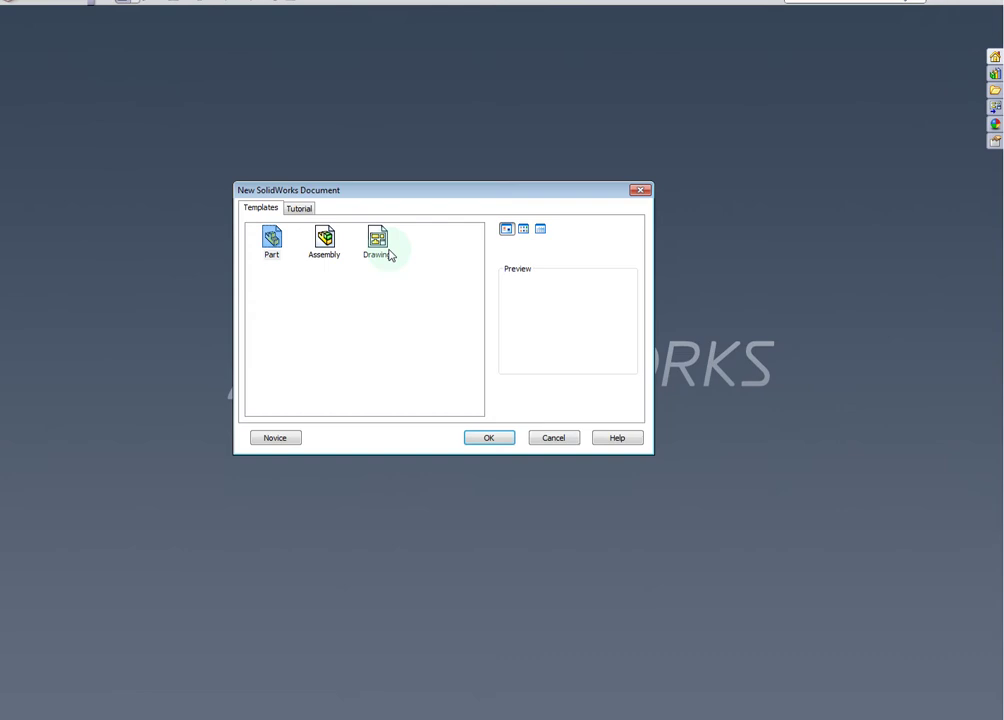
{"action": "left_click", "coordinate": [274, 240]}
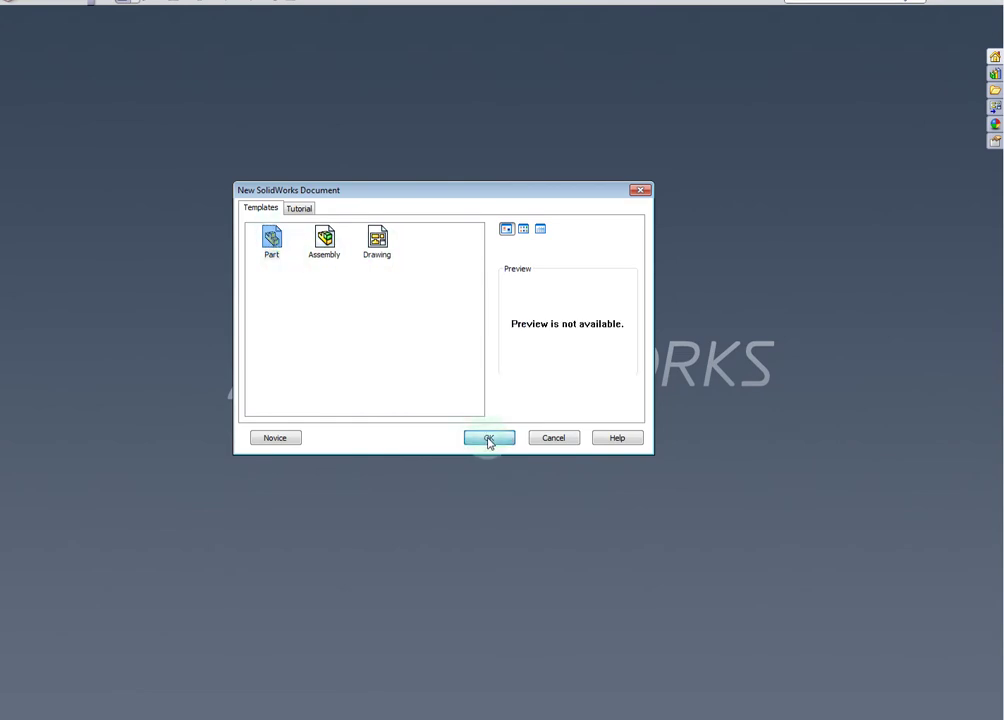
{"action": "left_click", "coordinate": [489, 439]}
- Confirm IPS (inch, pound, second) document units for Part2 and switch to the Right view
{"action": "left_click", "coordinate": [25, 116]}
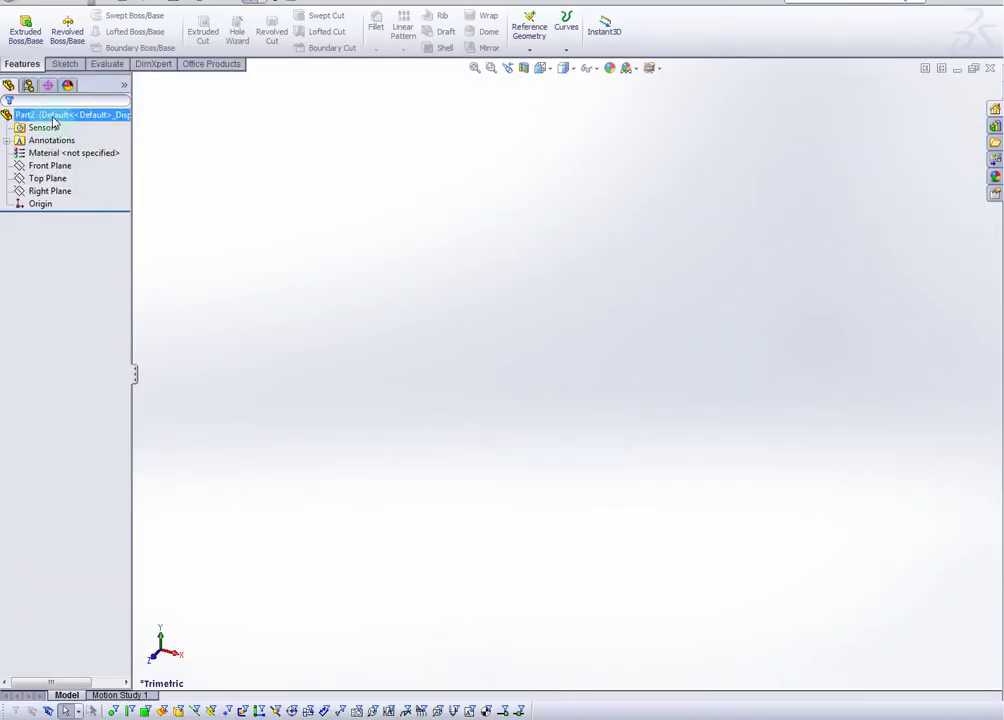
{"action": "right_click", "coordinate": [26, 117]}
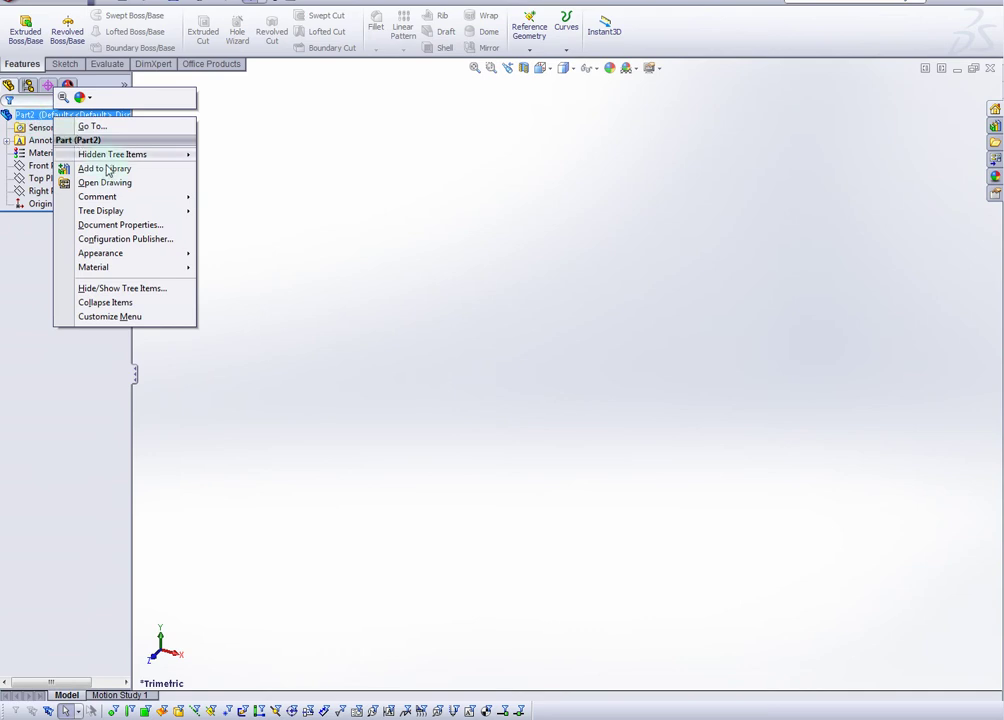
{"action": "left_click", "coordinate": [122, 225]}
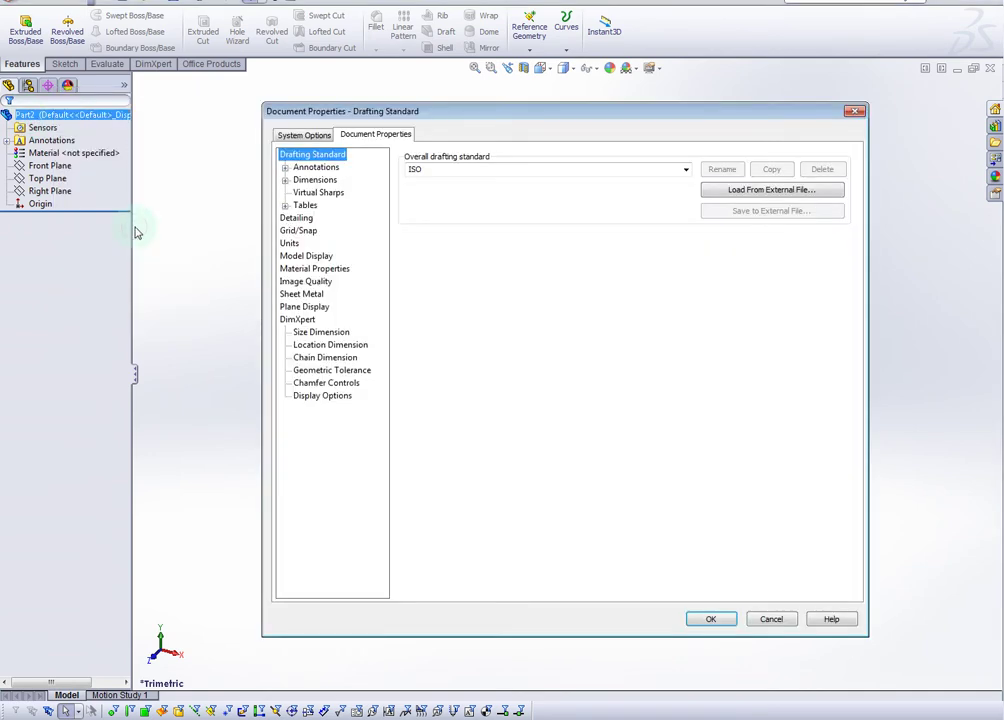
{"action": "left_click", "coordinate": [289, 244]}
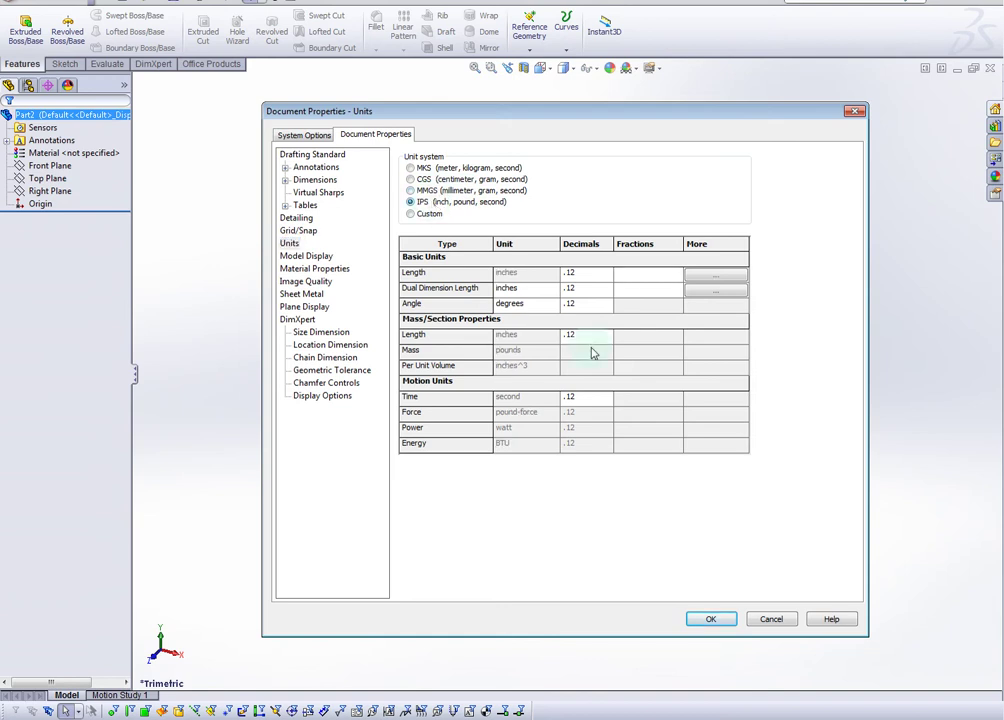
{"action": "left_click", "coordinate": [711, 620]}
{"action": "key", "text": "ctrl+4"}
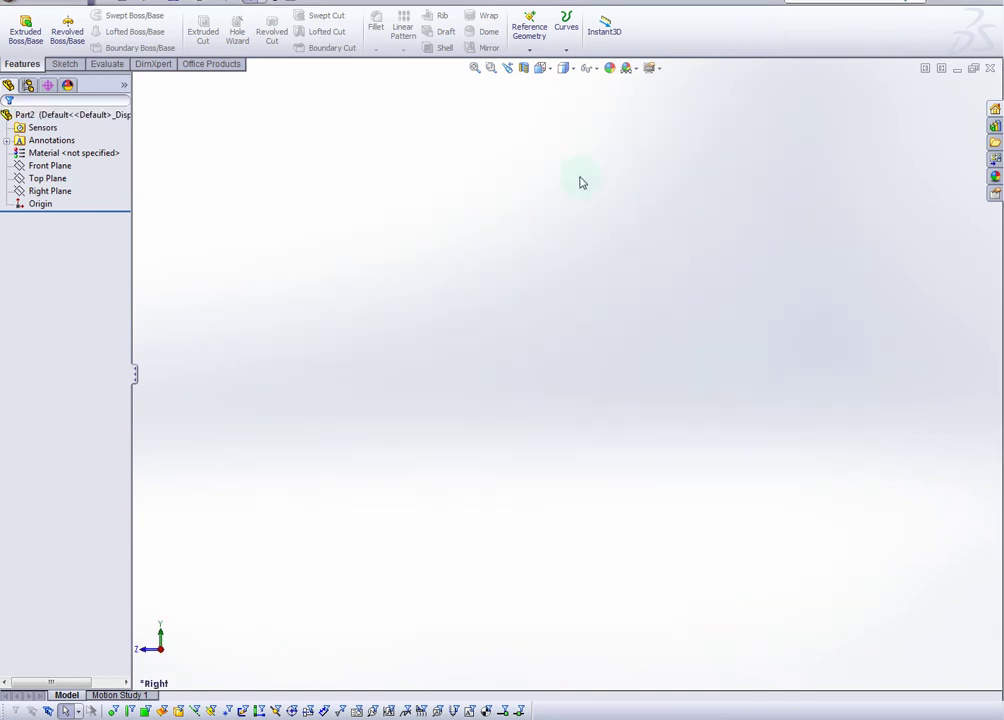
- Start a Revolved Boss/Base sketch on the Right Plane
{"action": "left_click", "coordinate": [69, 33]}
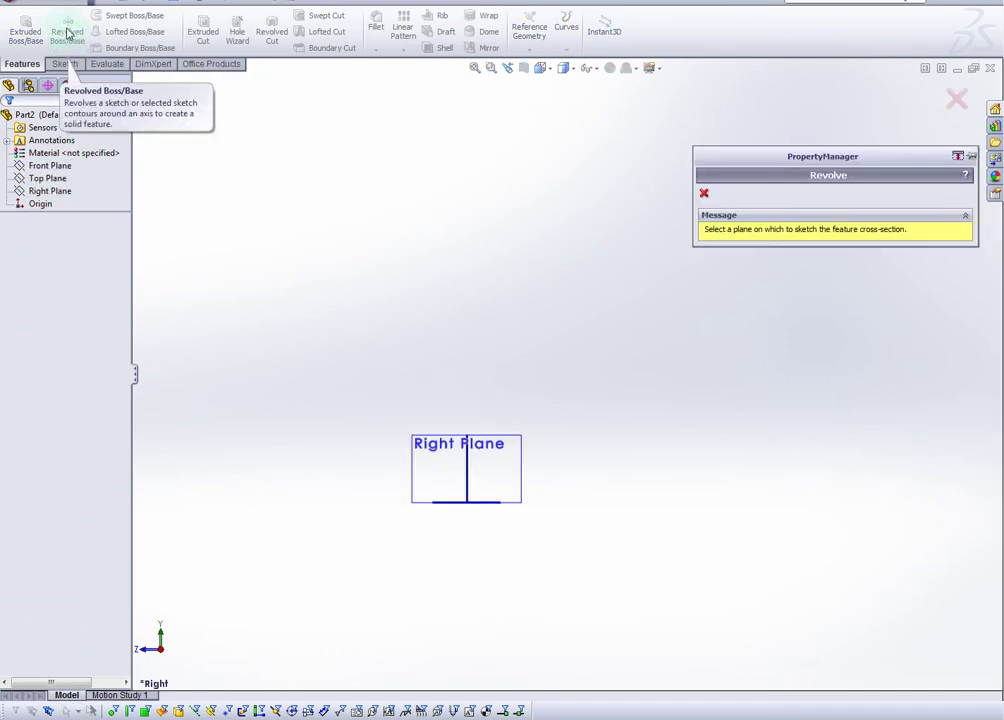
{"action": "left_click", "coordinate": [60, 192]}
{"action": "left_click", "coordinate": [630, 218]}
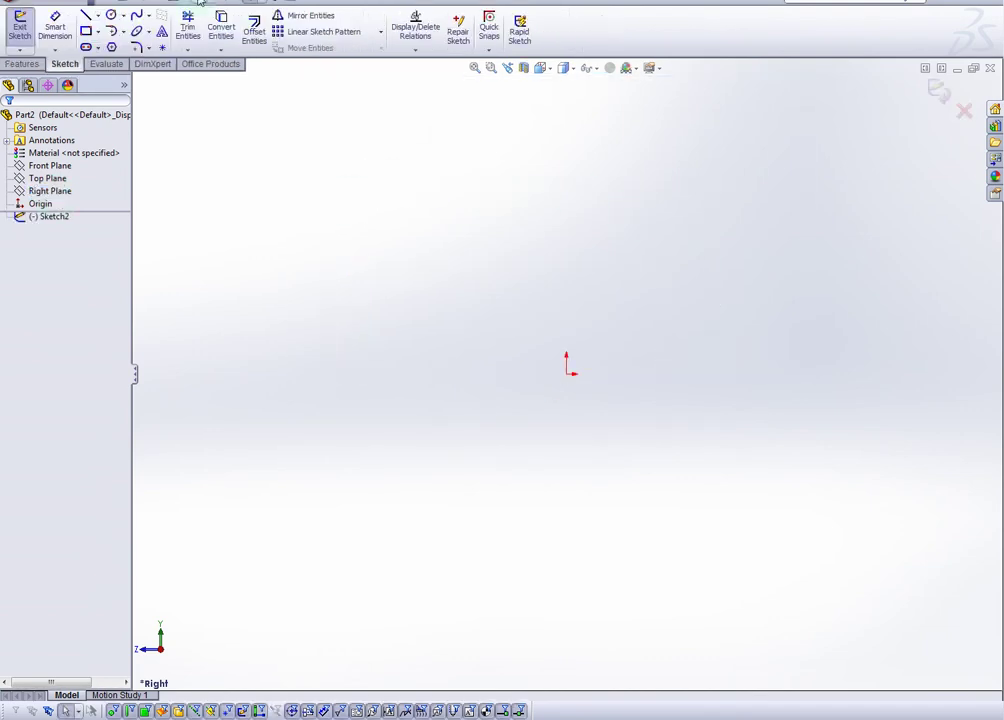
- Draw a horizontal centerline crossing the origin
{"action": "left_click", "coordinate": [98, 16]}
{"action": "left_click", "coordinate": [117, 44]}
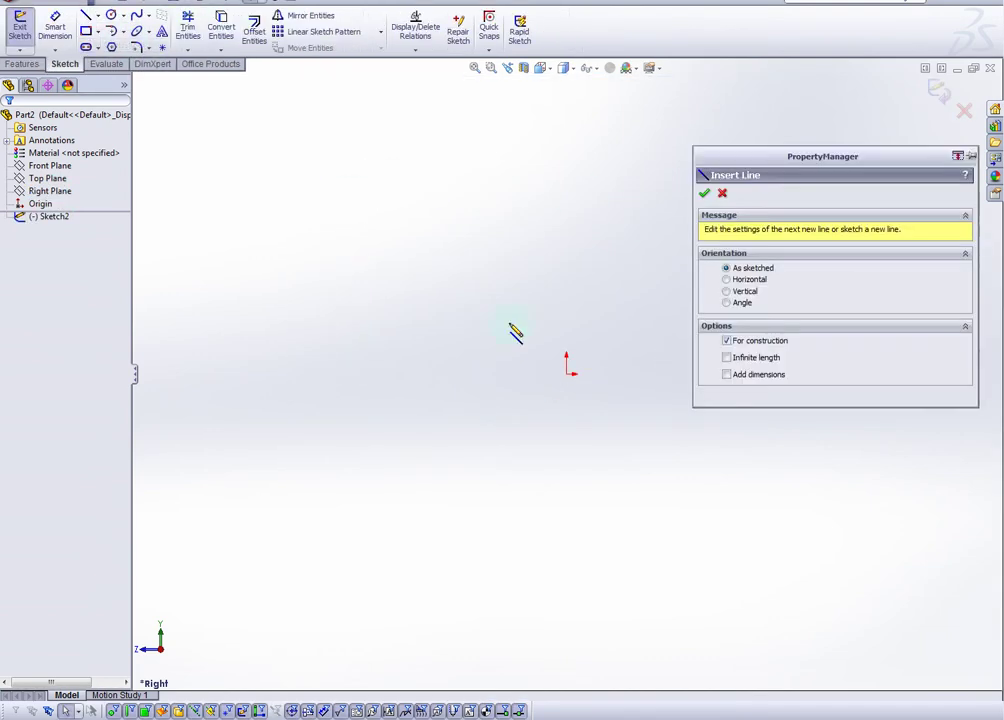
{"action": "left_click_drag", "start_coordinate": [568, 373], "coordinate": [420, 373]}
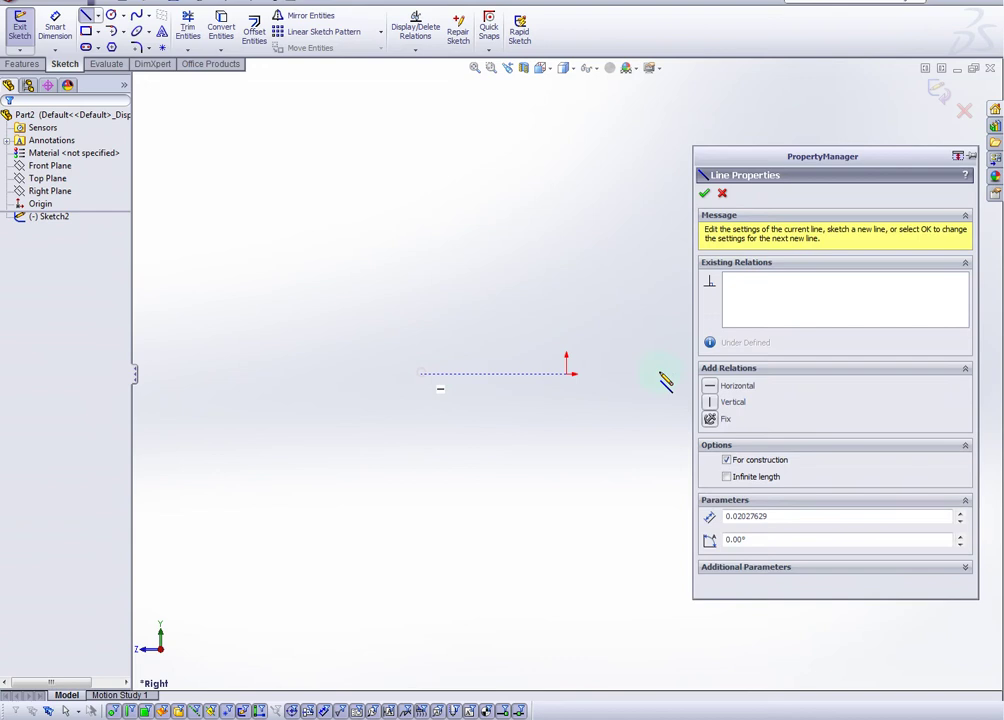
{"action": "left_click", "coordinate": [681, 374]}
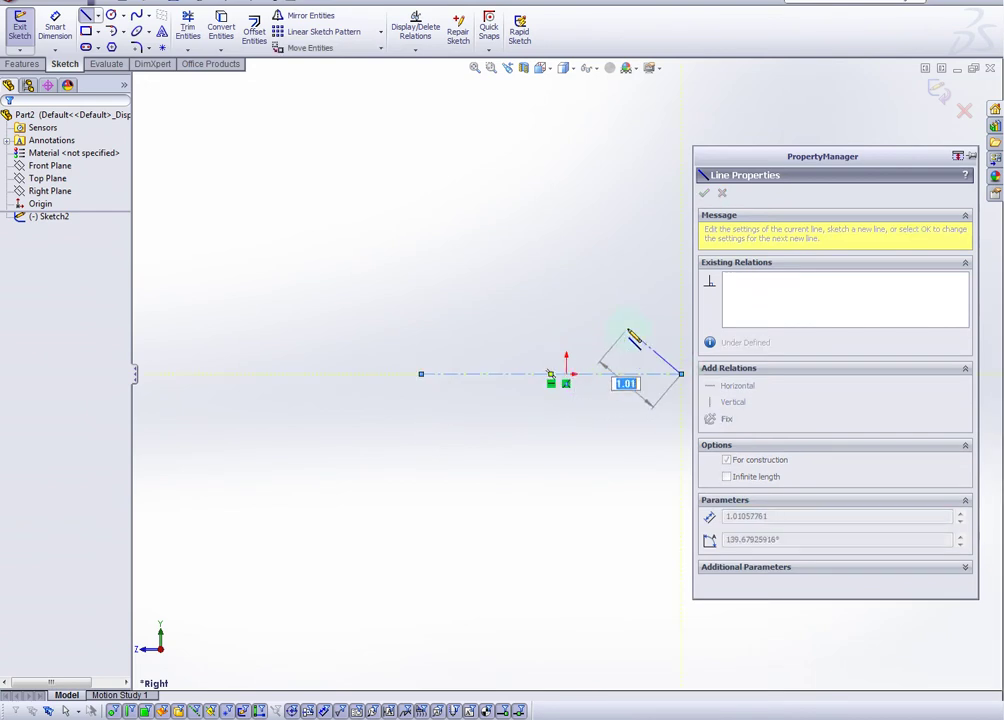
{"action": "key", "text": "Escape"}
{"action": "scroll", "coordinate": [634, 327], "scroll_direction": "down", "scroll_amount": 3}
{"action": "scroll", "coordinate": [652, 336], "scroll_direction": "up", "scroll_amount": 5}
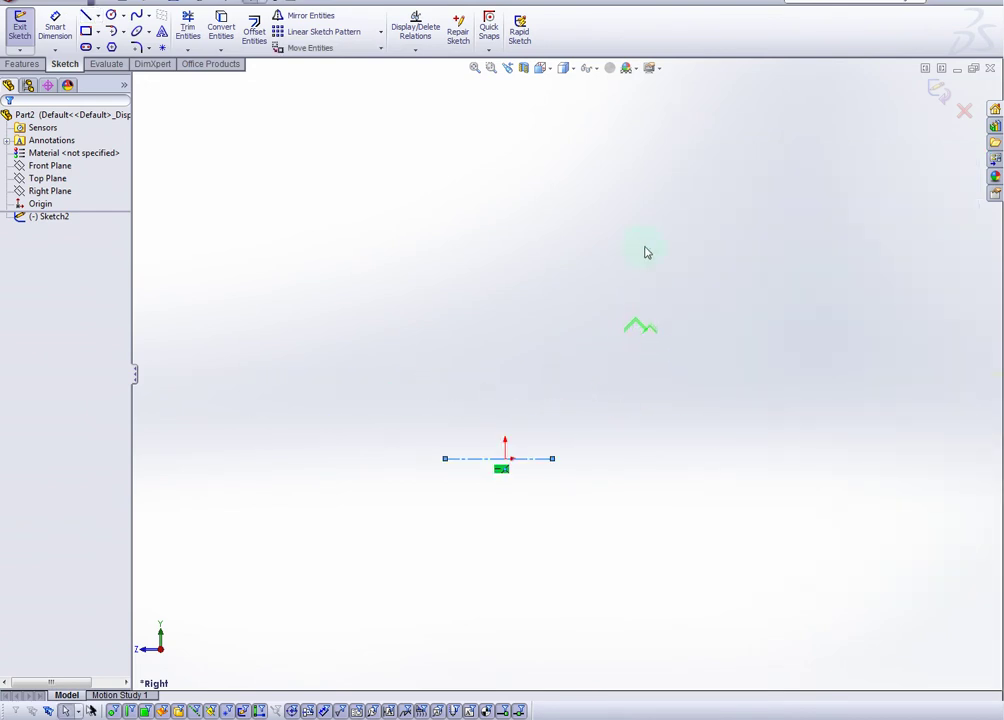
- Draw a tall vertical centerline rising from the origin
{"action": "left_click", "coordinate": [98, 22]}
{"action": "left_click", "coordinate": [107, 44]}
{"action": "left_click", "coordinate": [503, 458]}
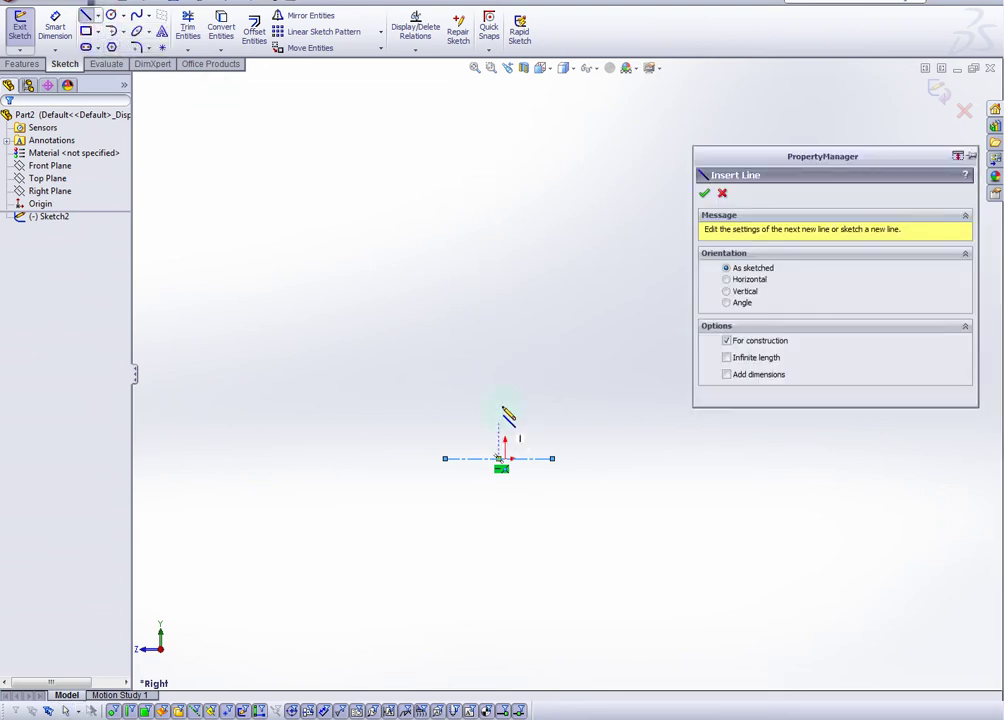
{"action": "left_click", "coordinate": [504, 459]}
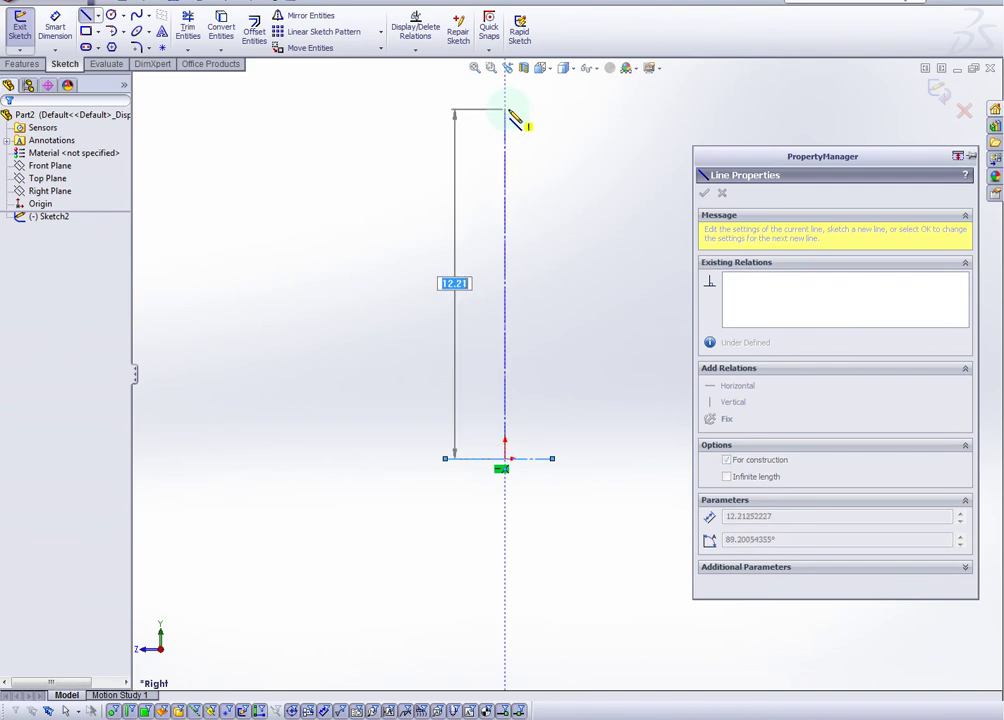
{"action": "left_click", "coordinate": [505, 92]}
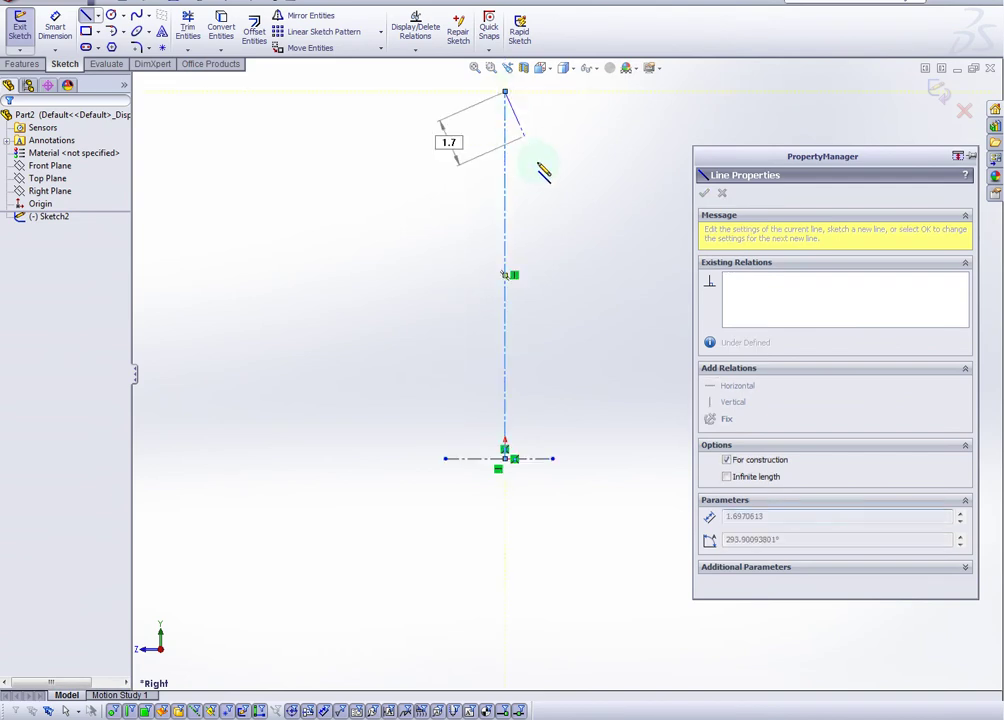
{"action": "key", "text": "Escape"}
{"action": "scroll", "coordinate": [549, 184], "scroll_direction": "up", "scroll_amount": 2}
{"action": "scroll", "coordinate": [573, 157], "scroll_direction": "down", "scroll_amount": 2}
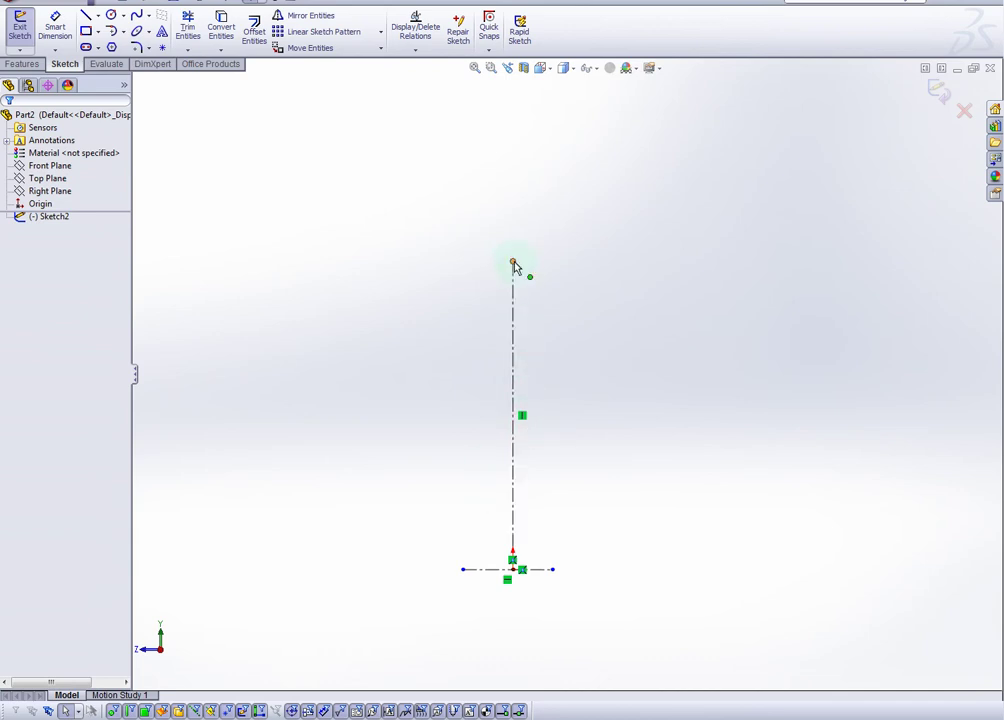
{"action": "left_click_drag", "start_coordinate": [512, 258], "coordinate": [513, 138]}
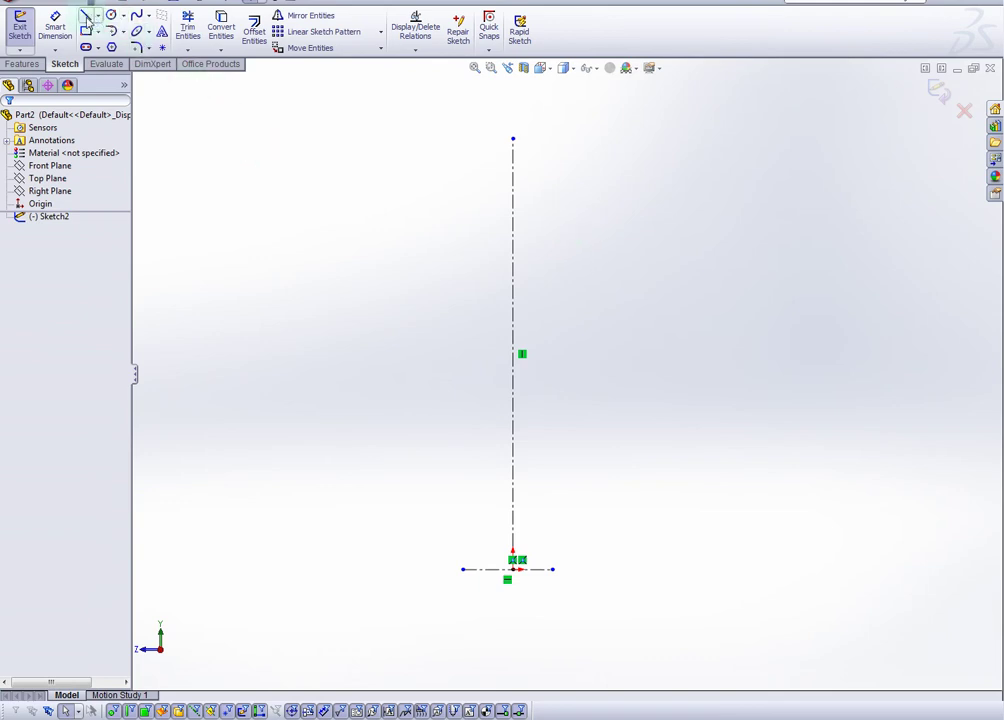
- Draw the profile's short top flat from the vertical centerline, followed by a corner arc
{"action": "left_click", "coordinate": [87, 18]}
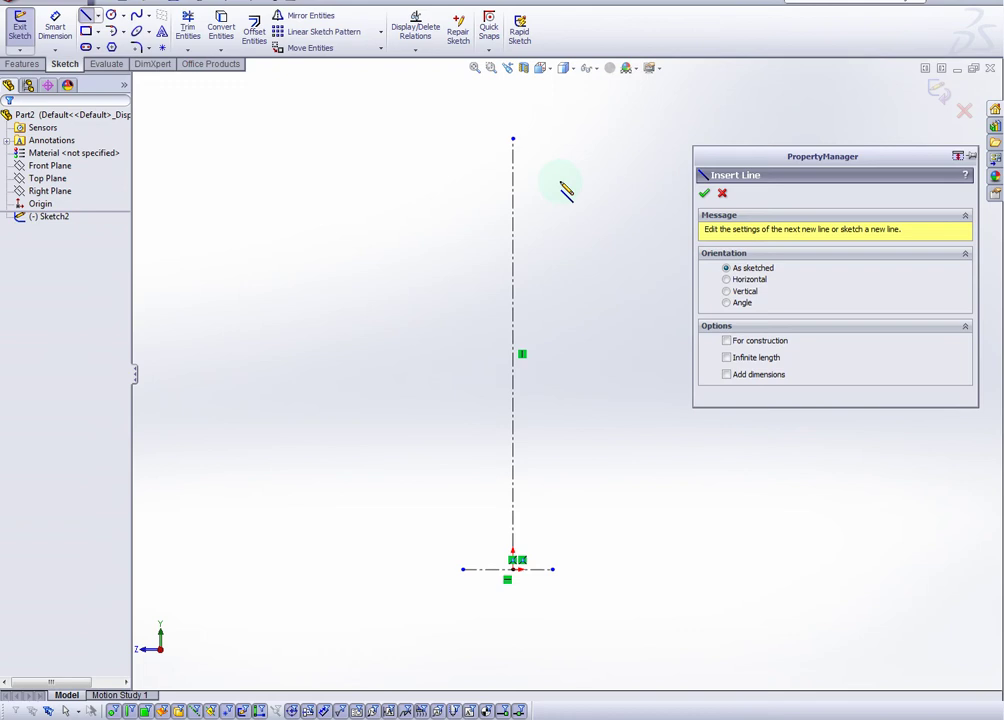
{"action": "scroll", "coordinate": [565, 190], "scroll_direction": "down", "scroll_amount": 2}
{"action": "scroll", "coordinate": [522, 285], "scroll_direction": "down", "scroll_amount": 2}
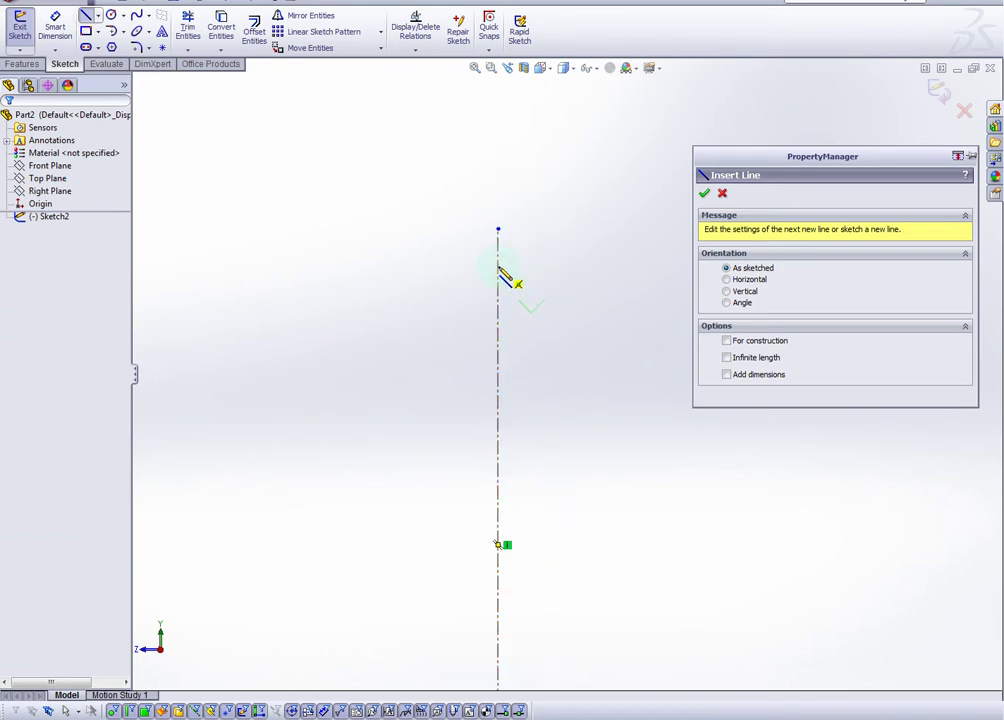
{"action": "left_click", "coordinate": [499, 266]}
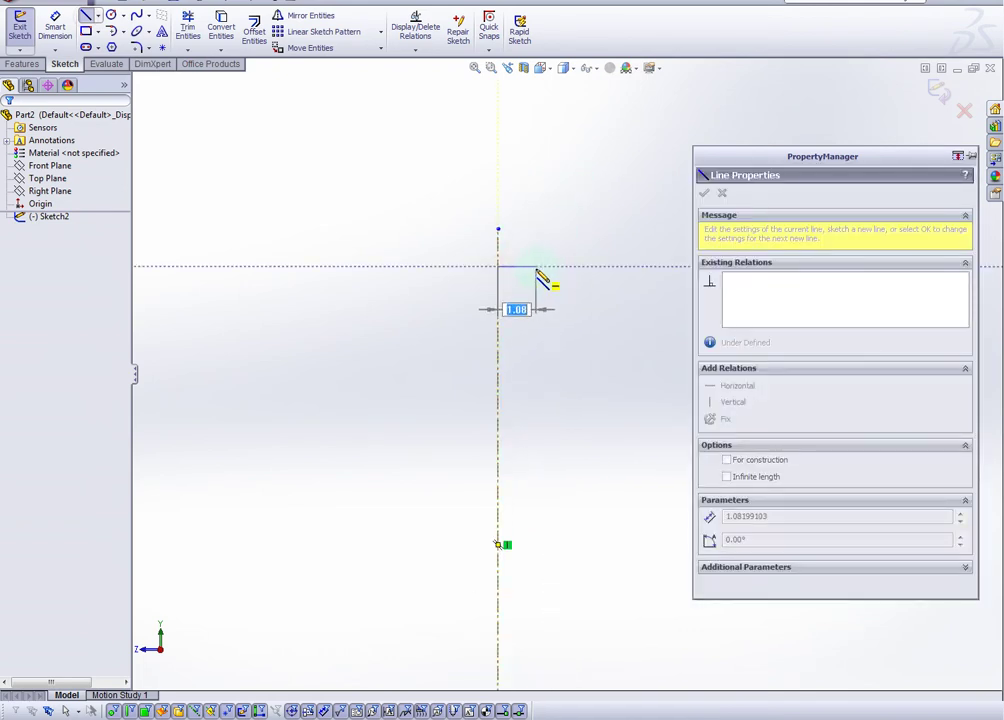
{"action": "left_click", "coordinate": [531, 267]}
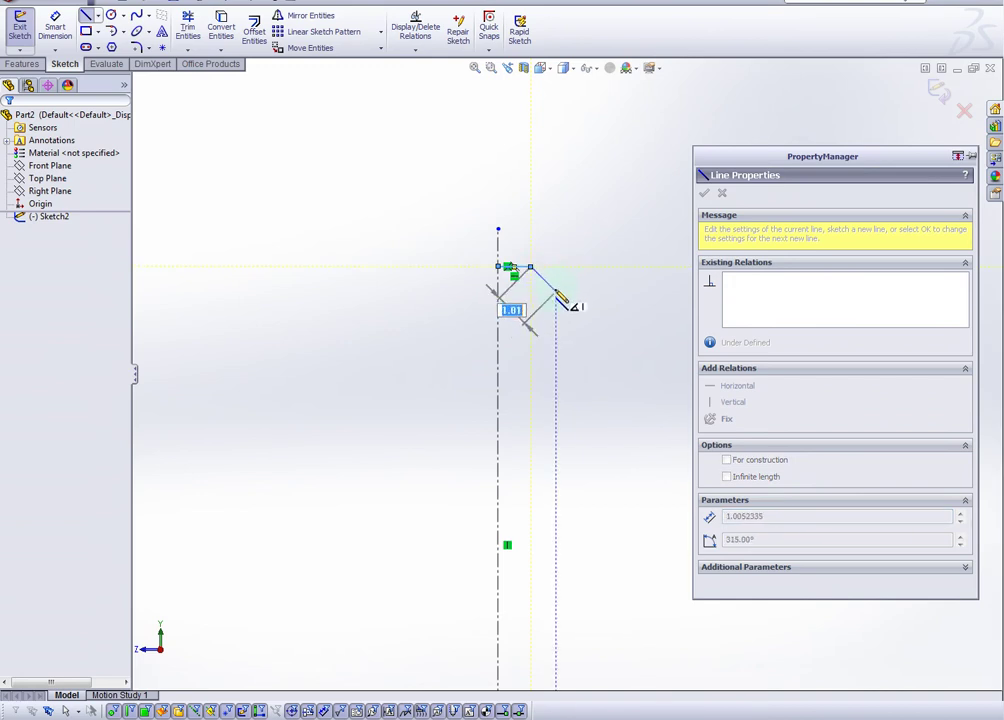
{"action": "right_click", "coordinate": [561, 293]}
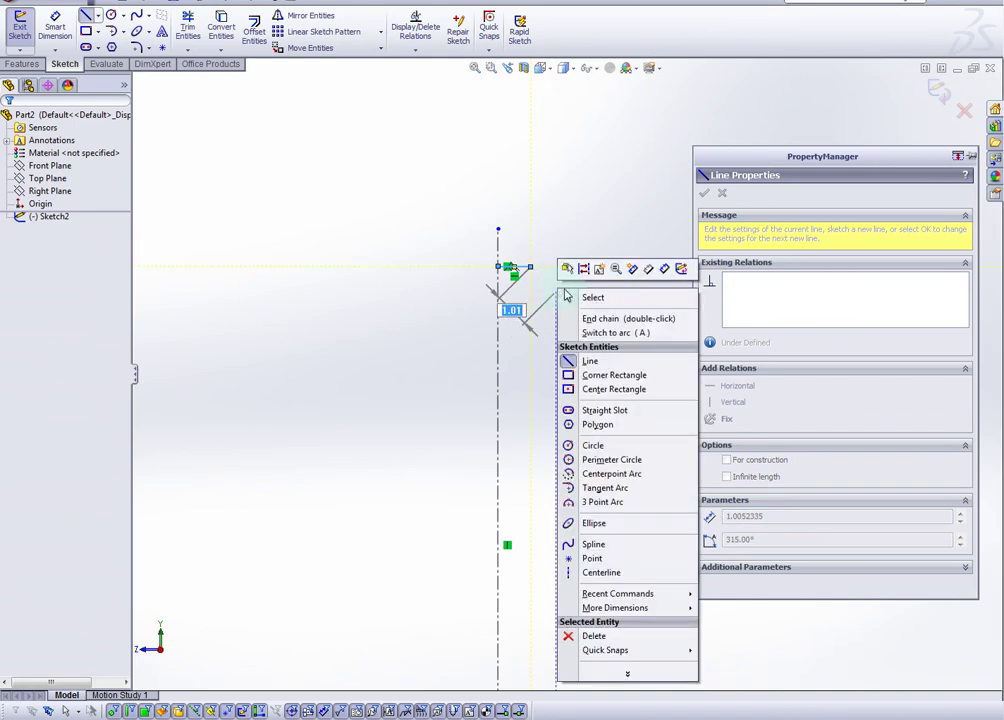
{"action": "left_click", "coordinate": [605, 333]}
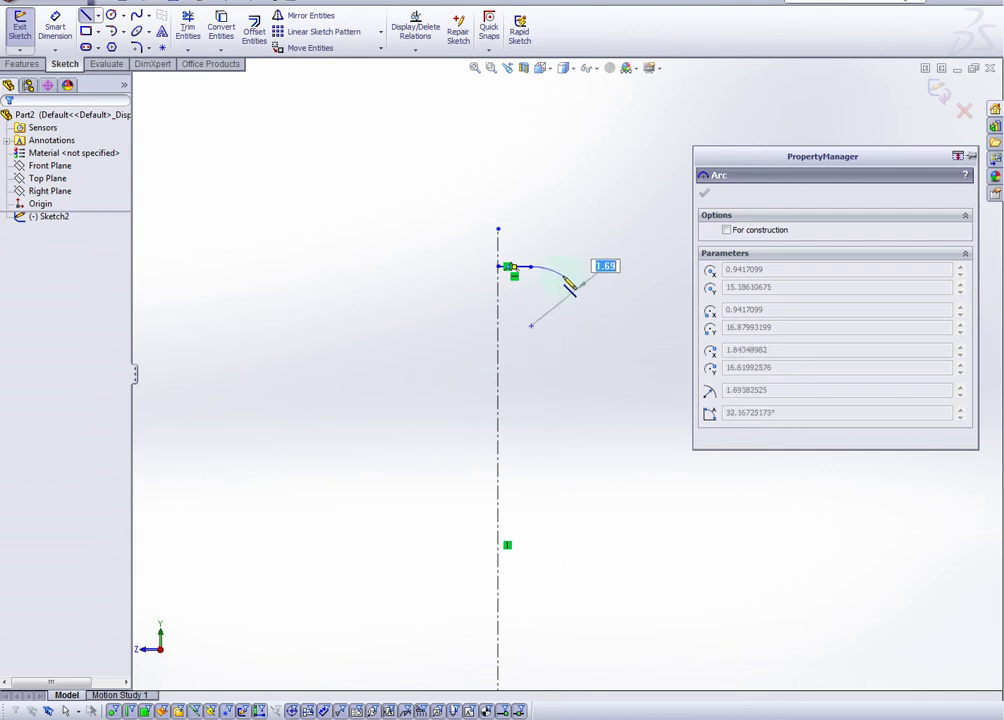
{"action": "left_click", "coordinate": [563, 277]}
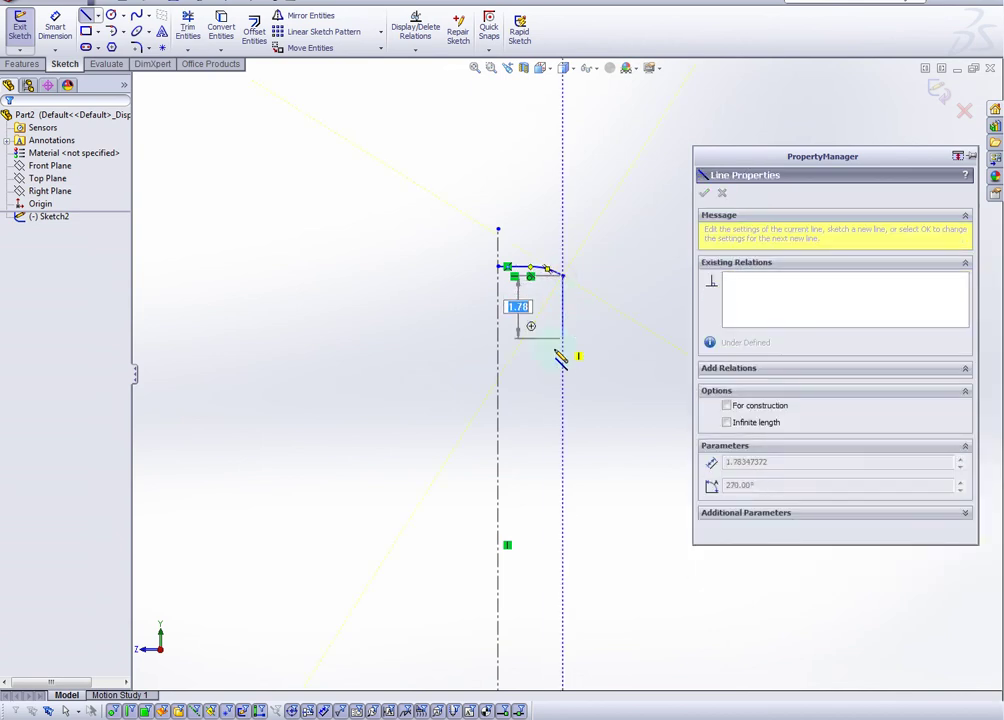
- Add the large sidewall arc and a bottom line closing back to the centerline
{"action": "right_click", "coordinate": [565, 358]}
{"action": "left_click", "coordinate": [590, 396]}
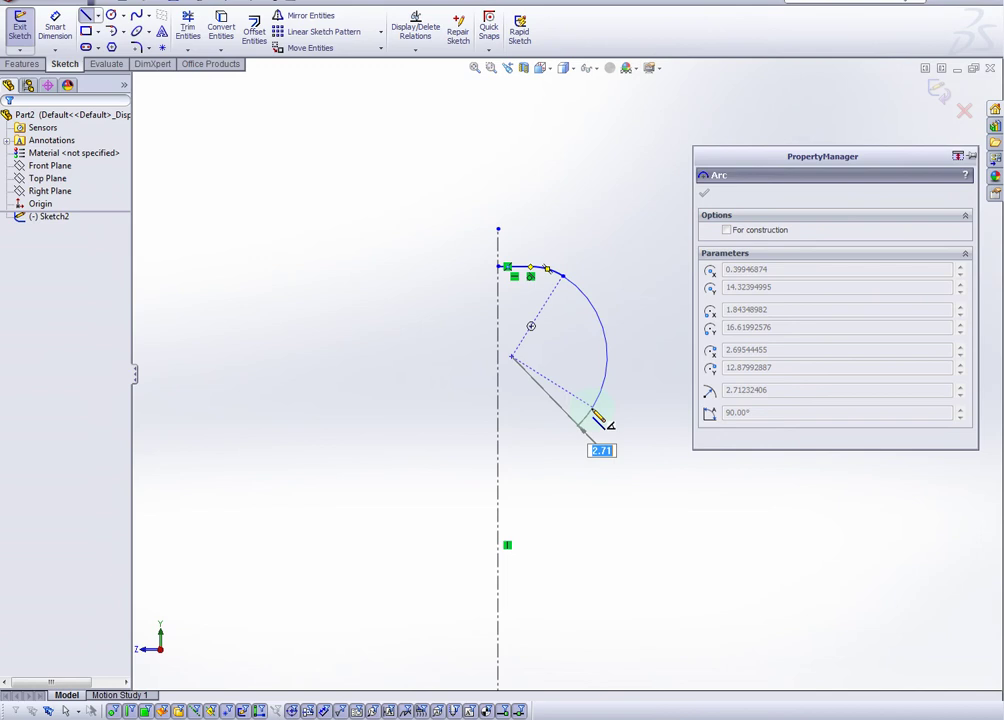
{"action": "left_click", "coordinate": [541, 414]}
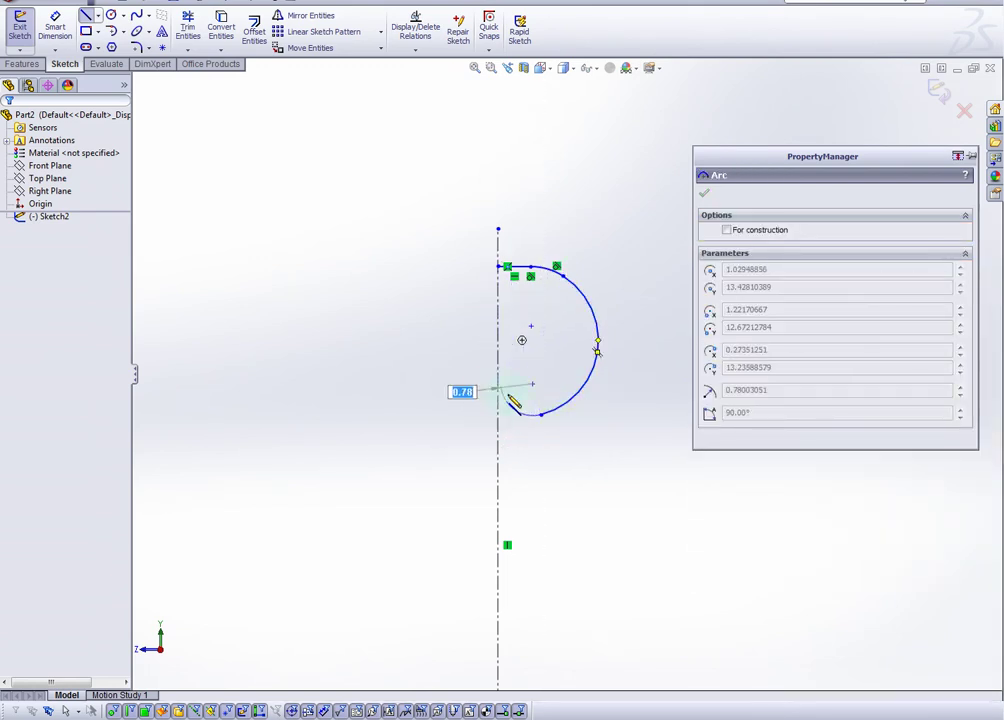
{"action": "right_click", "coordinate": [522, 408]}
{"action": "key", "text": "a"}
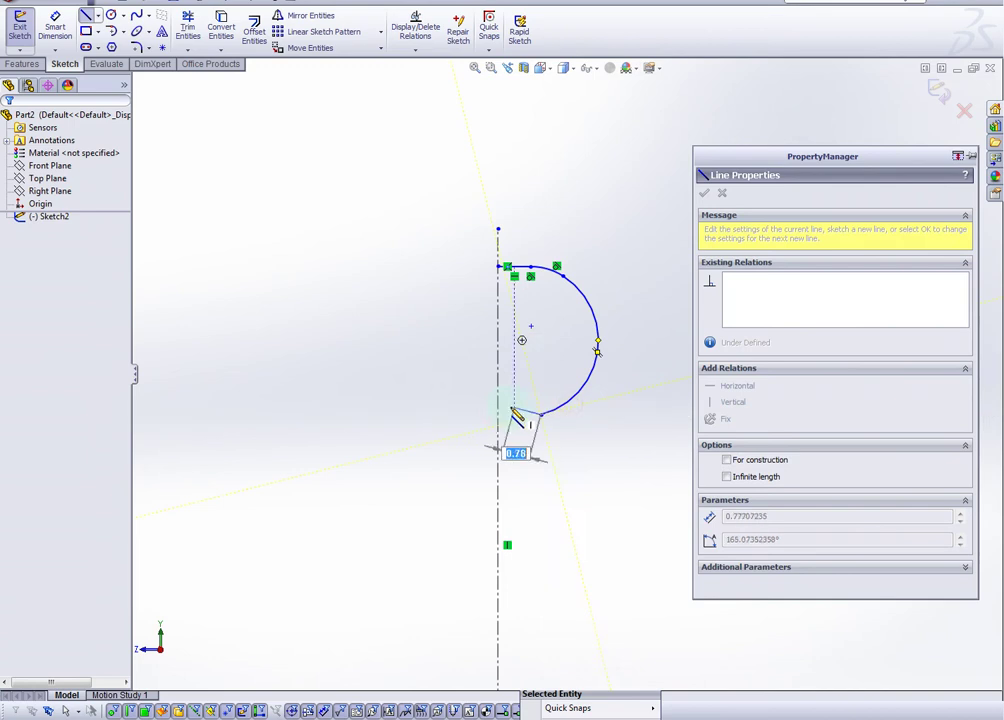
{"action": "left_click", "coordinate": [499, 415]}
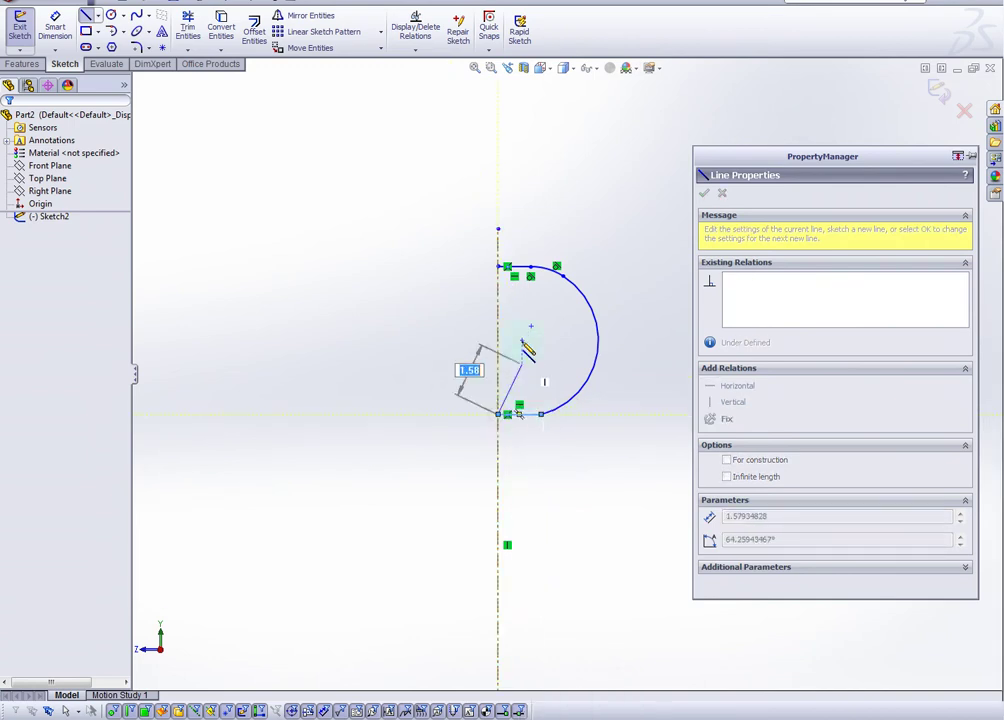
{"action": "key", "text": "Escape"}
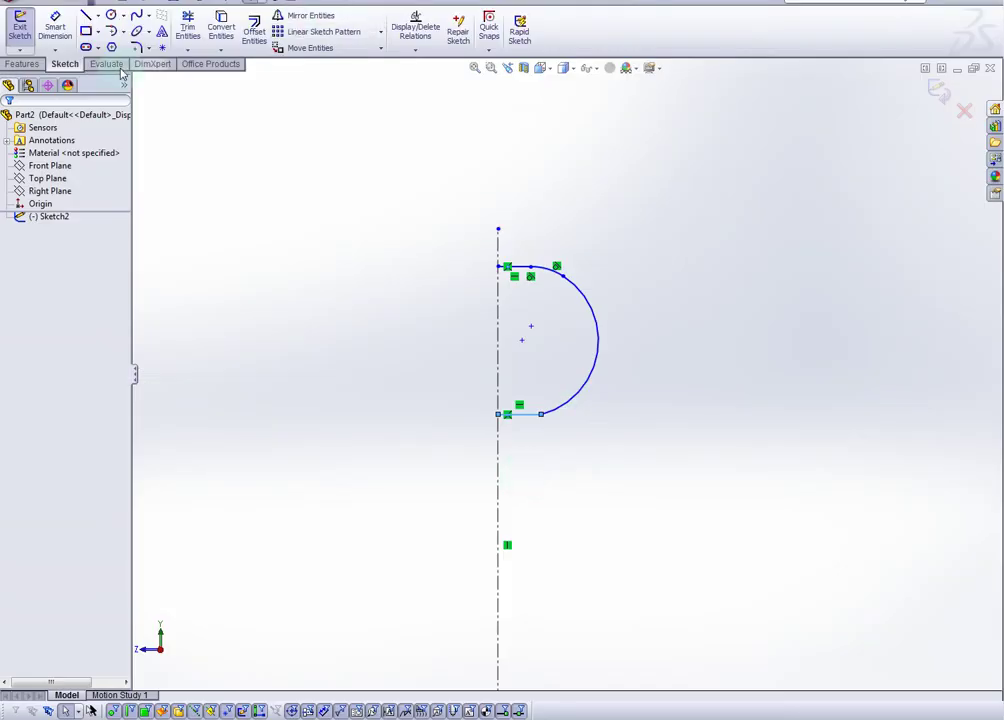
- Dimension the corner arc to R1.25 and the sidewall arc to R5.00
{"action": "left_click", "coordinate": [55, 28]}
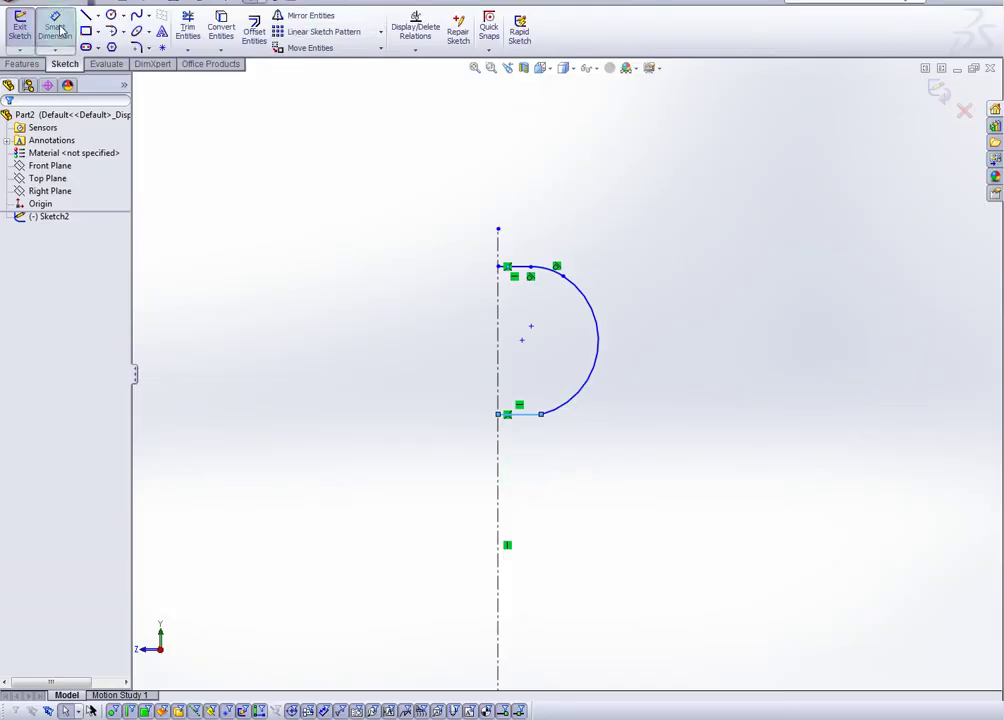
{"action": "left_click", "coordinate": [566, 273]}
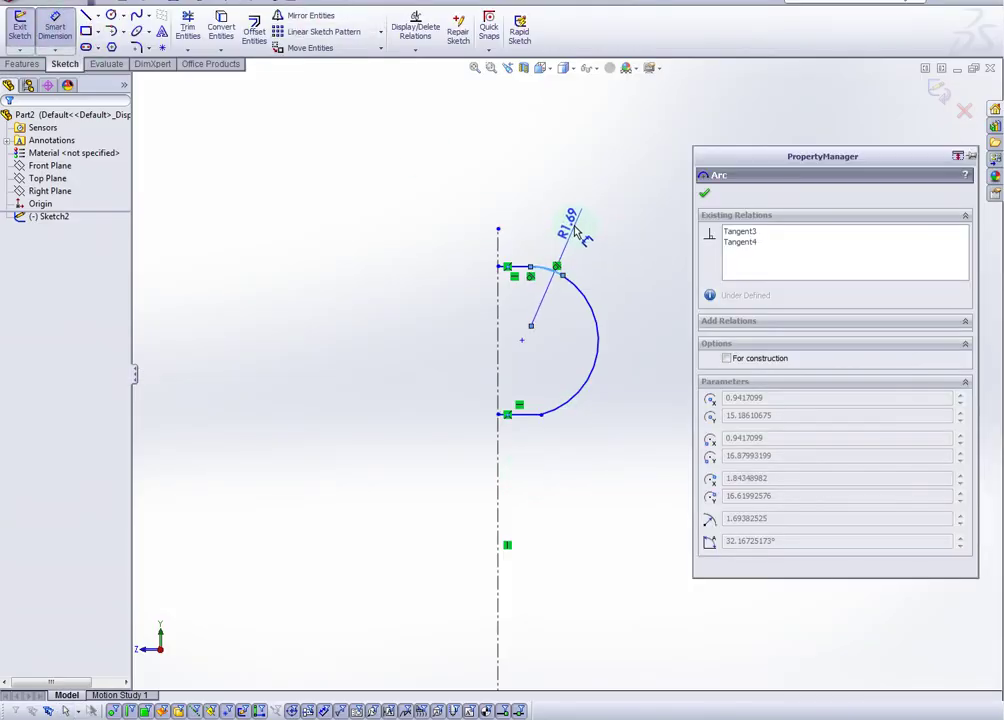
{"action": "left_click", "coordinate": [572, 232]}
{"action": "type", "text": "1.25"}
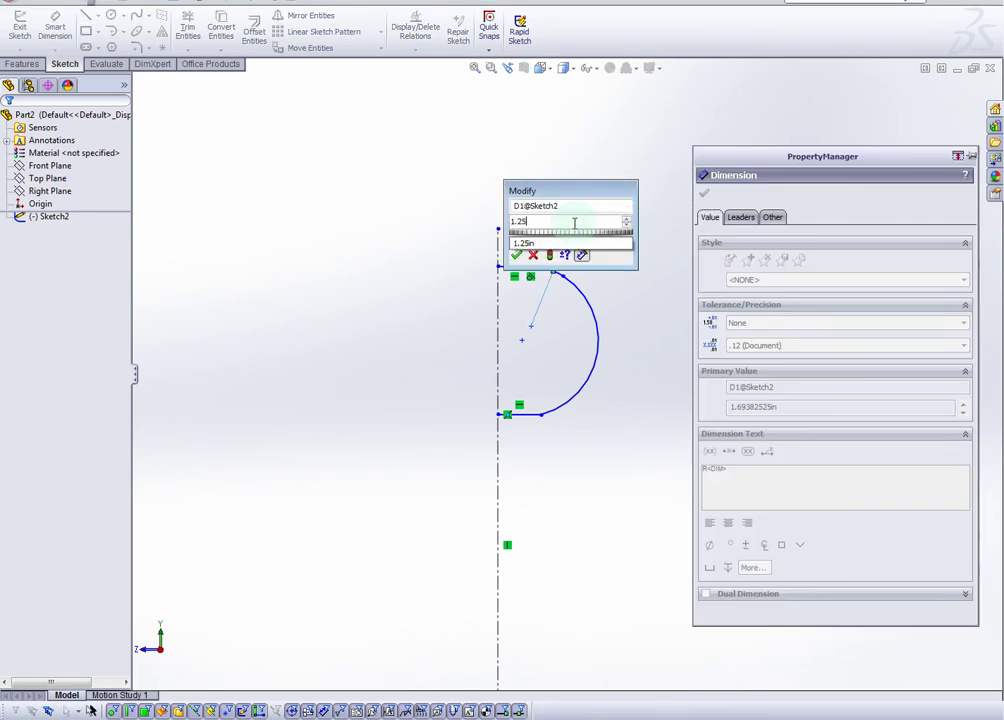
{"action": "key", "text": "Return"}
{"action": "left_click", "coordinate": [605, 318]}
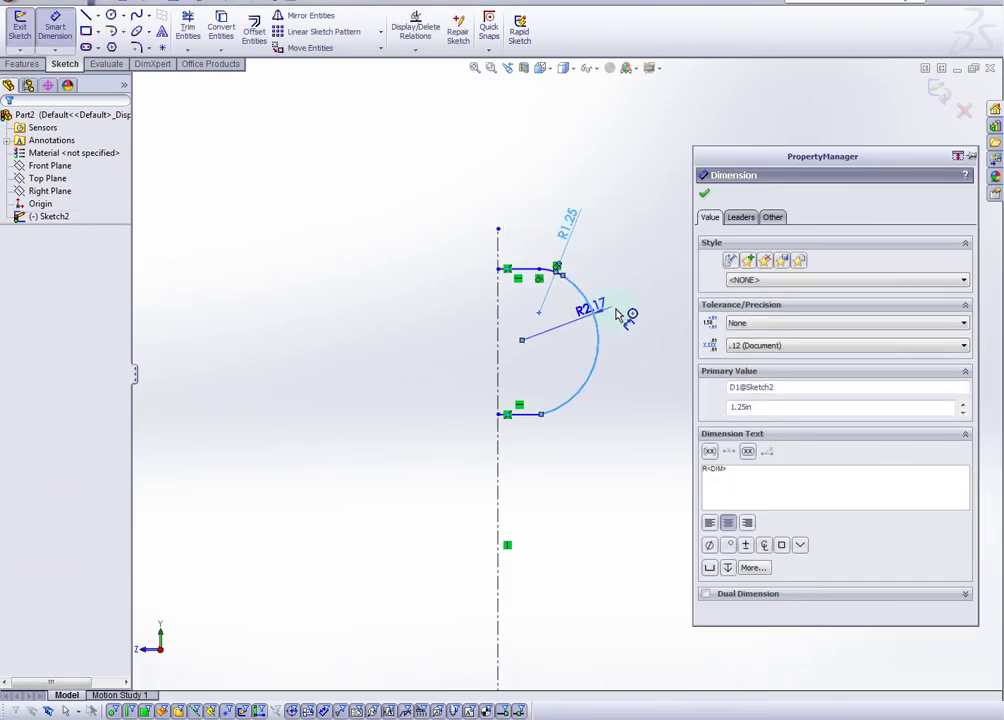
{"action": "left_click", "coordinate": [631, 319]}
{"action": "type", "text": "5"}
{"action": "key", "text": "Return"}
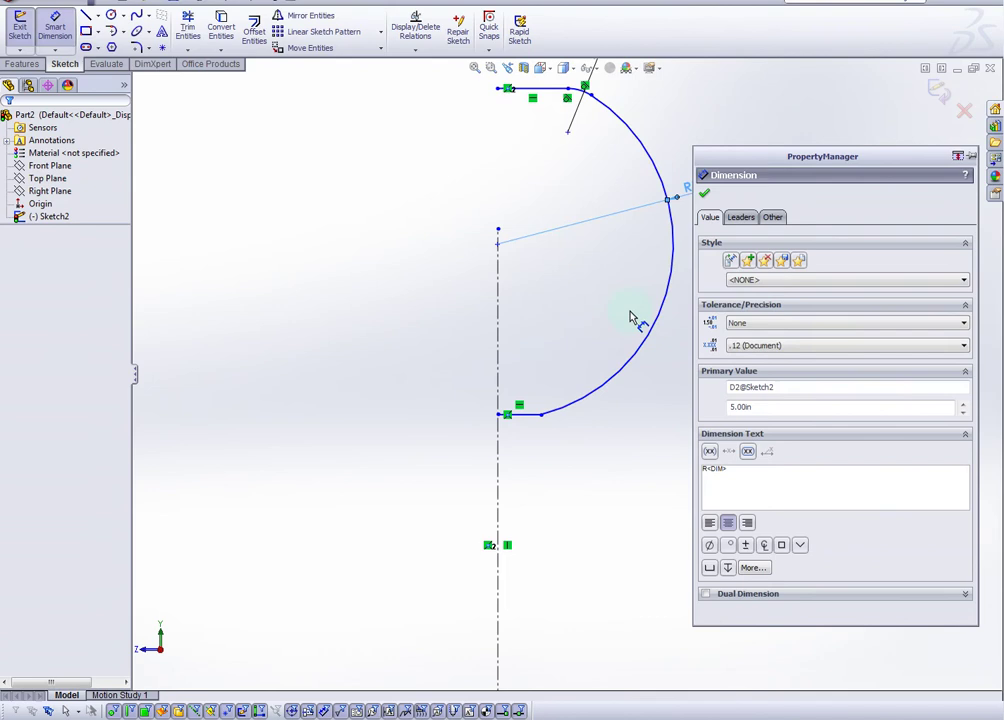
- Shorten the large arc by dragging its lower end upward
{"action": "scroll", "coordinate": [620, 235], "scroll_direction": "down", "scroll_amount": 4}
{"action": "scroll", "coordinate": [650, 245], "scroll_direction": "up", "scroll_amount": 2}
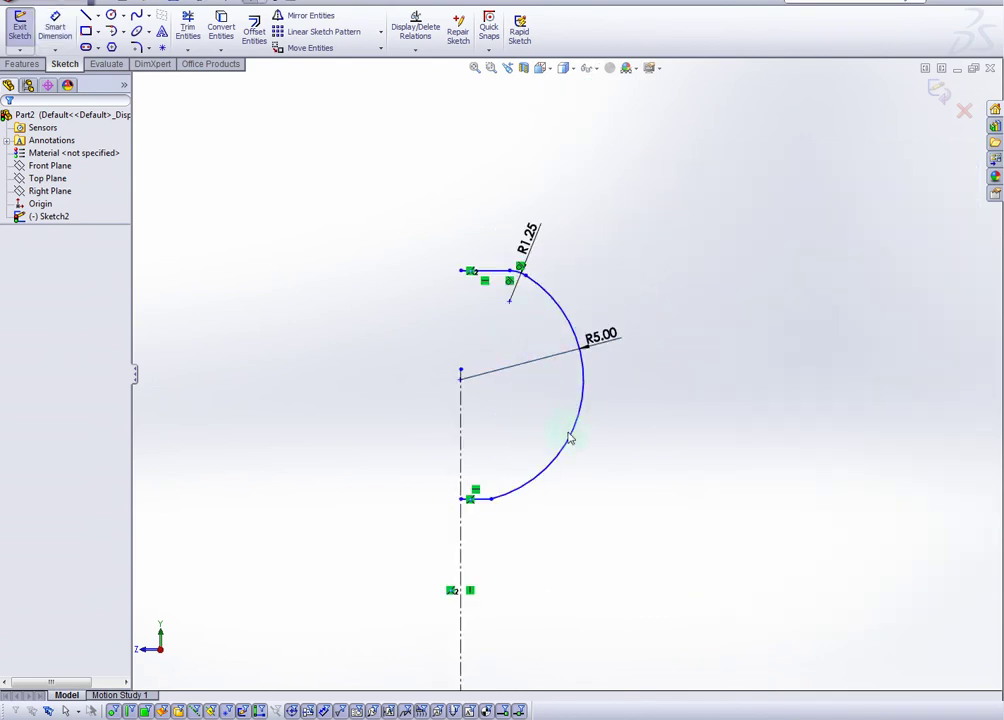
{"action": "mouse_move", "coordinate": [491, 498]}
{"action": "left_mouse_down"}
{"action": "mouse_move", "coordinate": [540, 473]}
{"action": "mouse_move", "coordinate": [533, 405]}
{"action": "mouse_move", "coordinate": [485, 387]}
{"action": "mouse_move", "coordinate": [518, 390]}
{"action": "mouse_move", "coordinate": [484, 387]}
{"action": "mouse_move", "coordinate": [519, 388]}
{"action": "left_mouse_up"}
{"action": "left_click", "coordinate": [480, 328]}
{"action": "scroll", "coordinate": [688, 372], "scroll_direction": "down", "scroll_amount": 3}
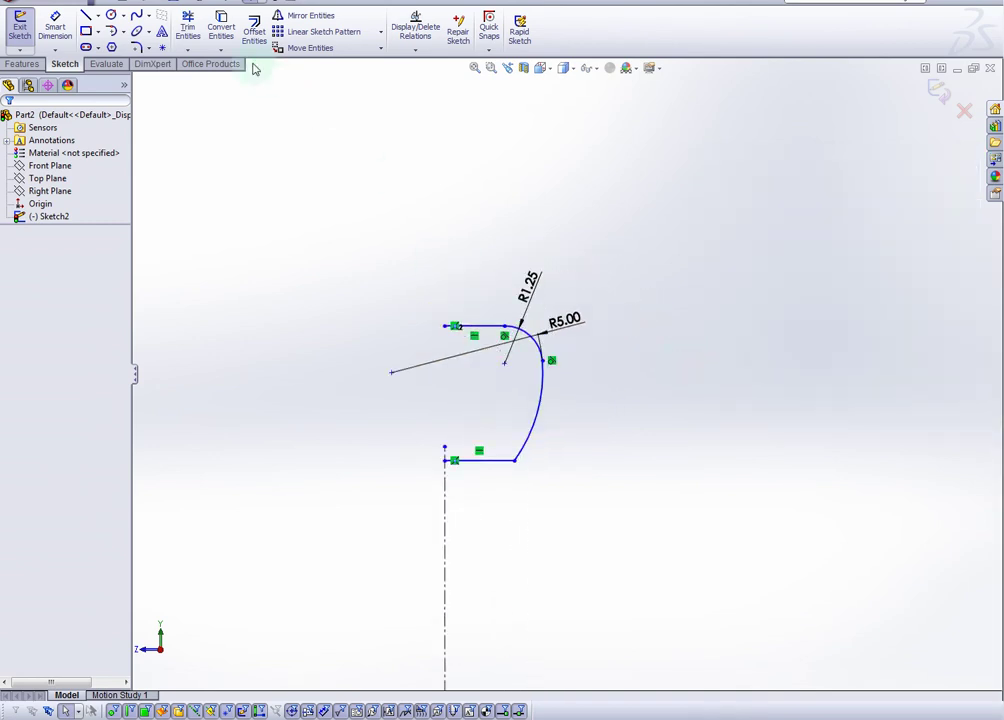
- Dimension the line–arc tangent point 1.75 from the centerline
{"action": "left_click", "coordinate": [55, 20]}
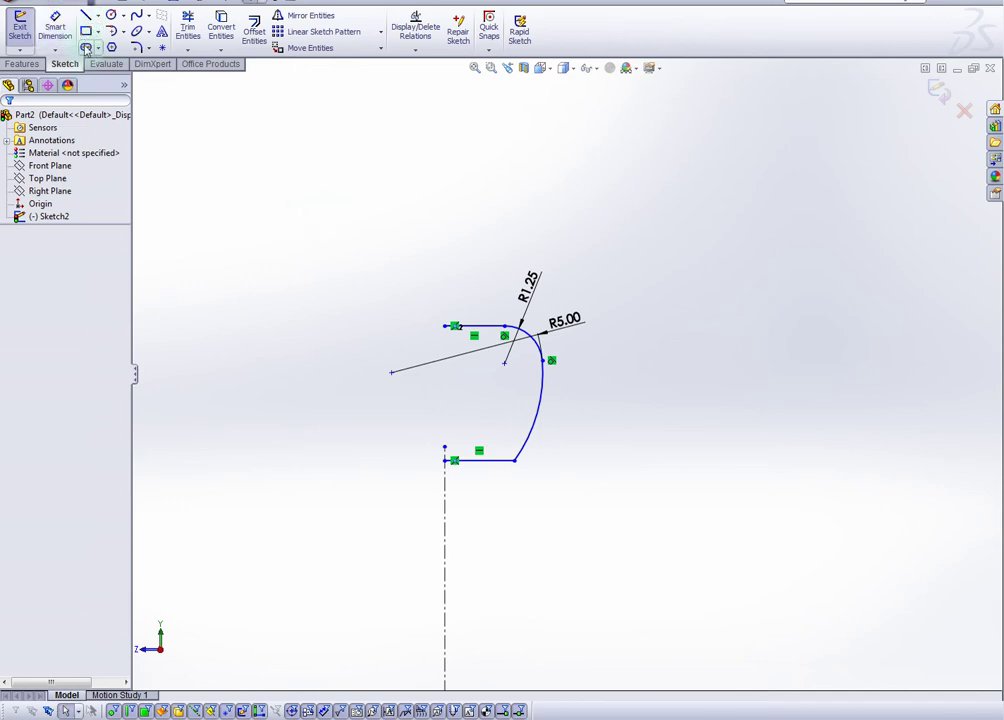
{"action": "left_click", "coordinate": [55, 24]}
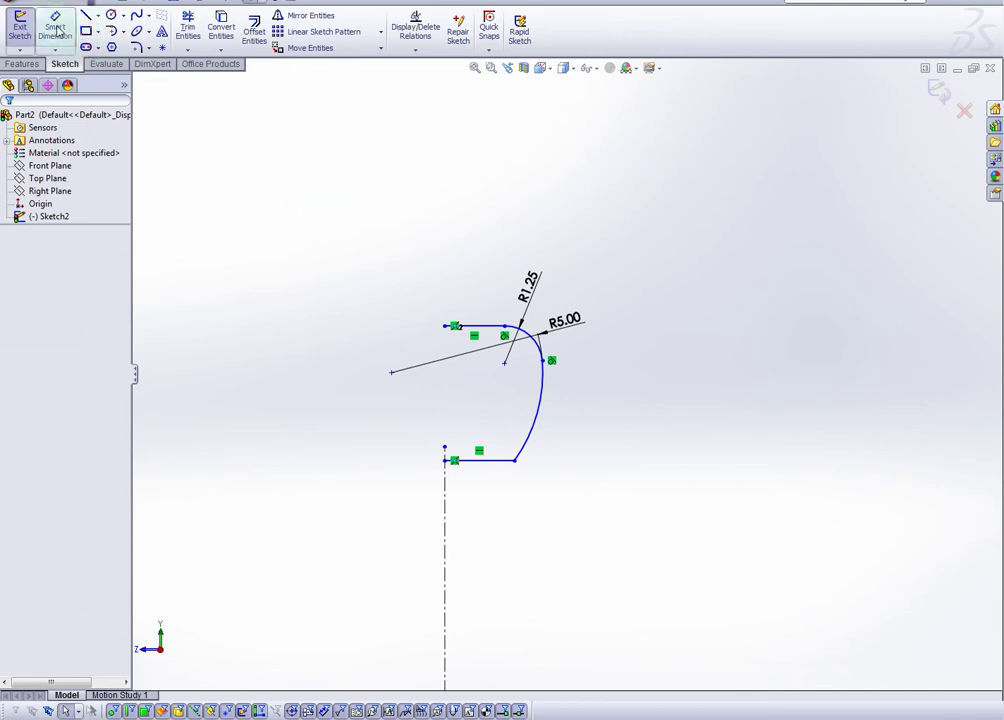
{"action": "left_click", "coordinate": [505, 330]}
{"action": "left_click", "coordinate": [446, 508]}
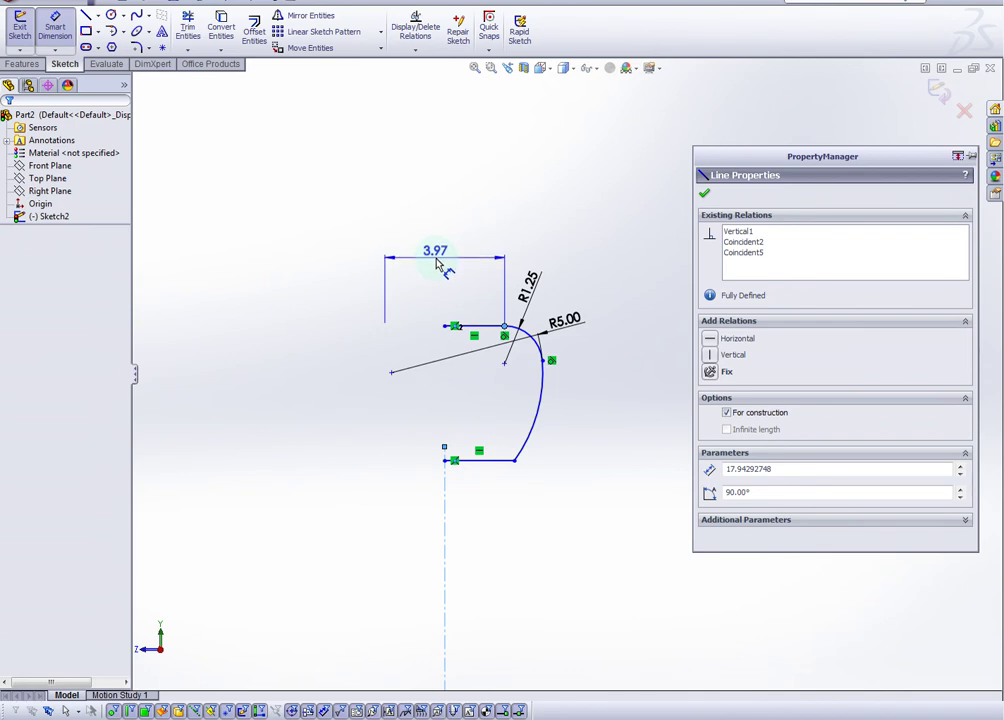
{"action": "left_click", "coordinate": [438, 264]}
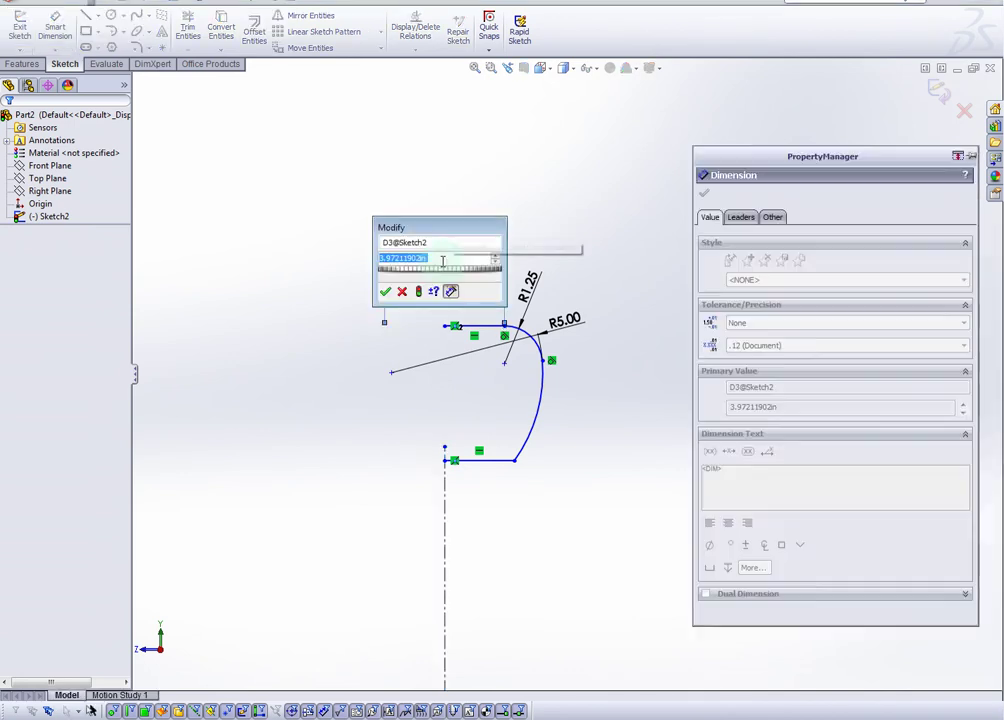
{"action": "type", "text": "1.75"}
{"action": "key", "text": "Return"}
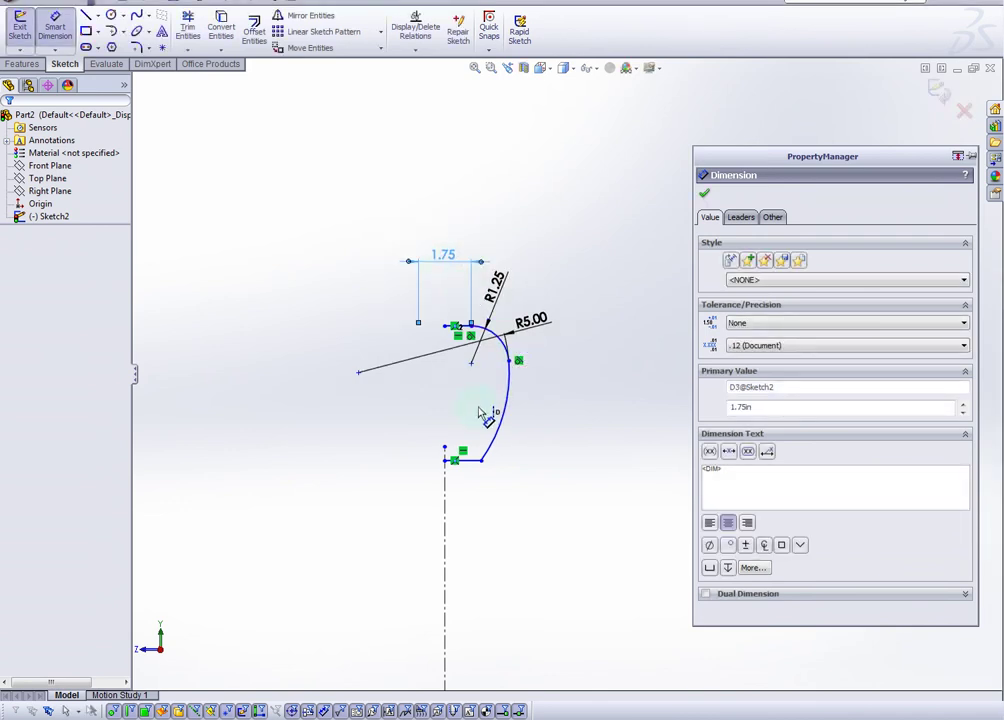
- Set the large arc's sweep angle dimension to 38.60°
{"action": "left_click_drag", "start_coordinate": [470, 463], "coordinate": [487, 442]}
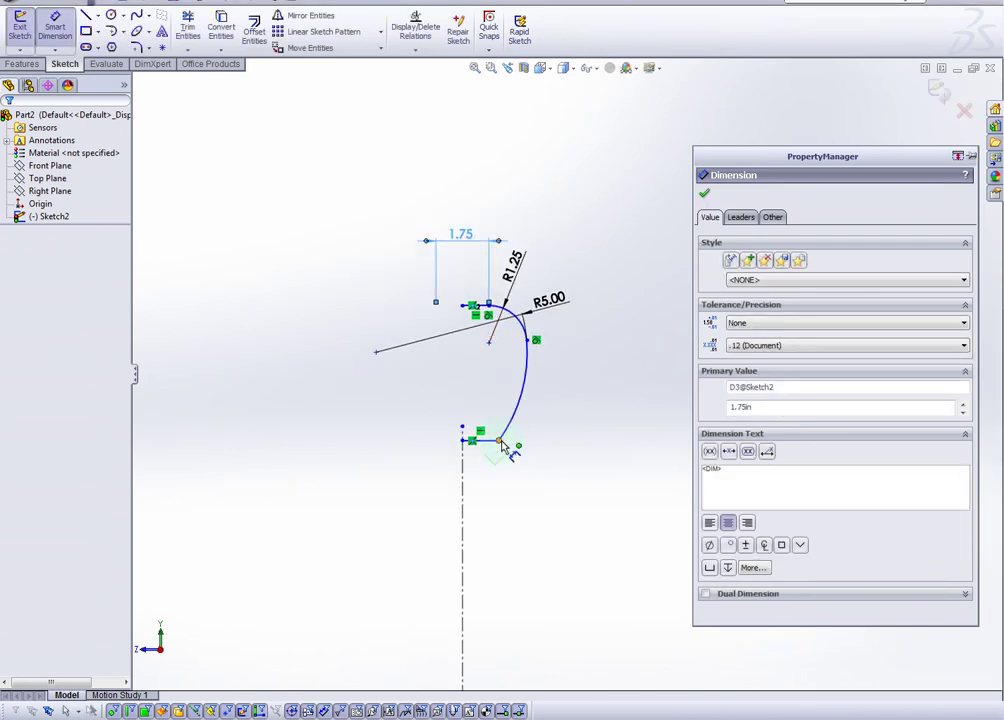
{"action": "left_click", "coordinate": [500, 441]}
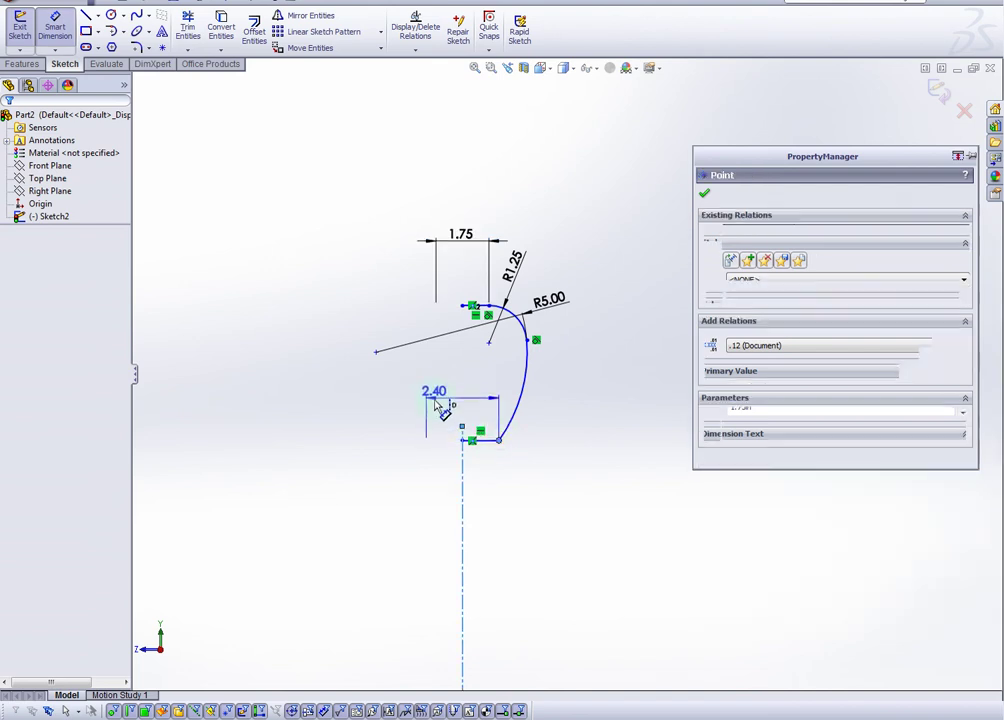
{"action": "key", "text": "Escape"}
{"action": "left_click", "coordinate": [56, 26]}
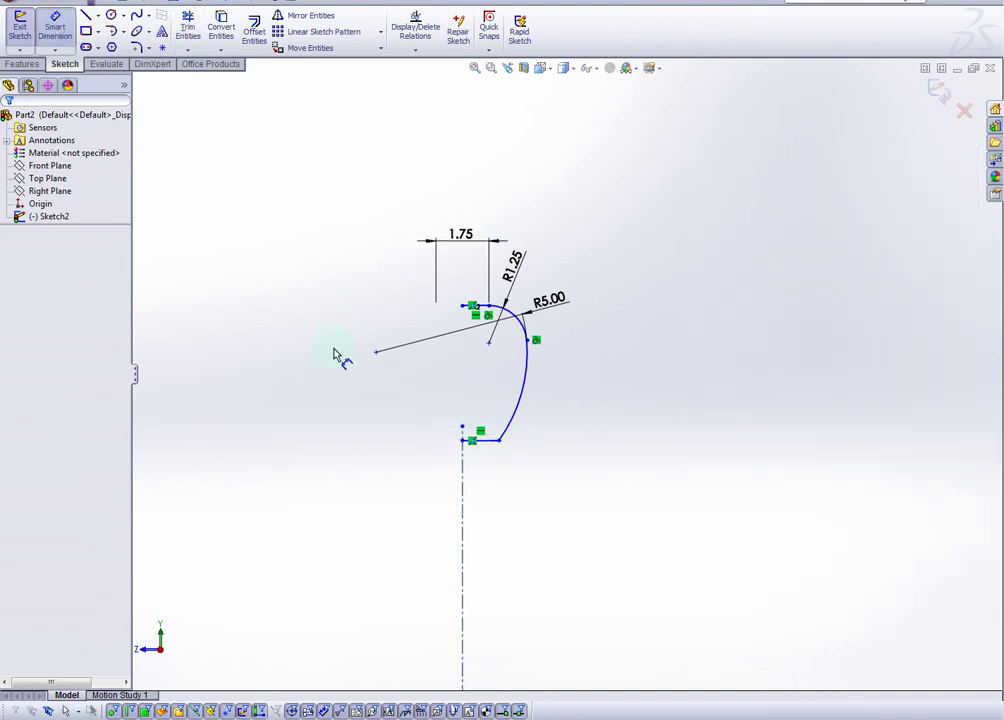
{"action": "left_click", "coordinate": [376, 352]}
{"action": "left_click", "coordinate": [527, 340]}
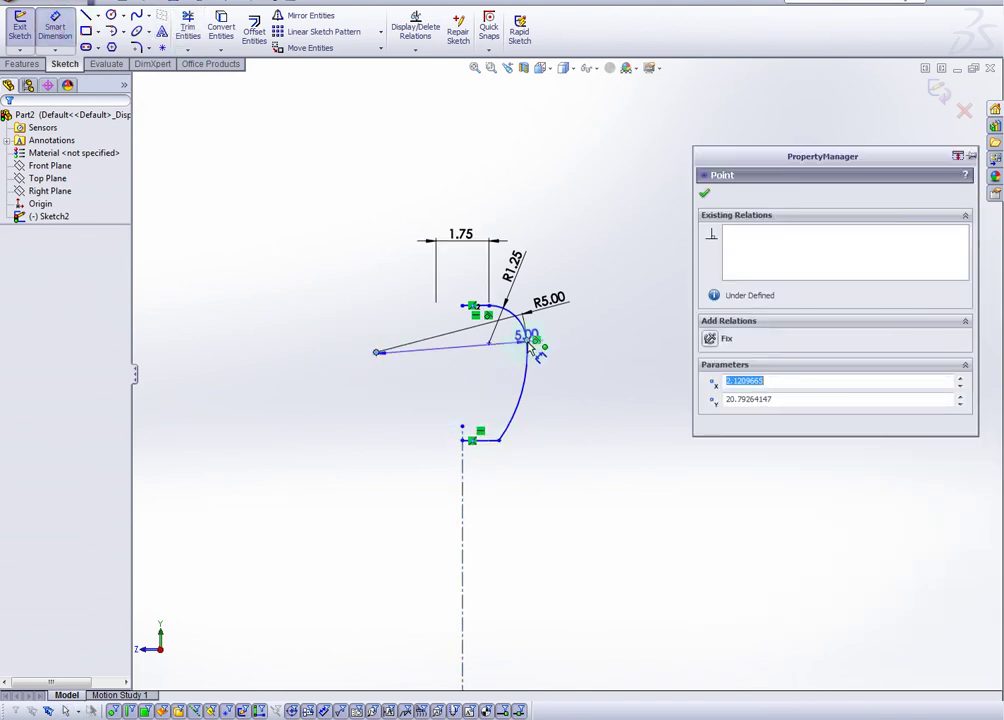
{"action": "left_click", "coordinate": [500, 446]}
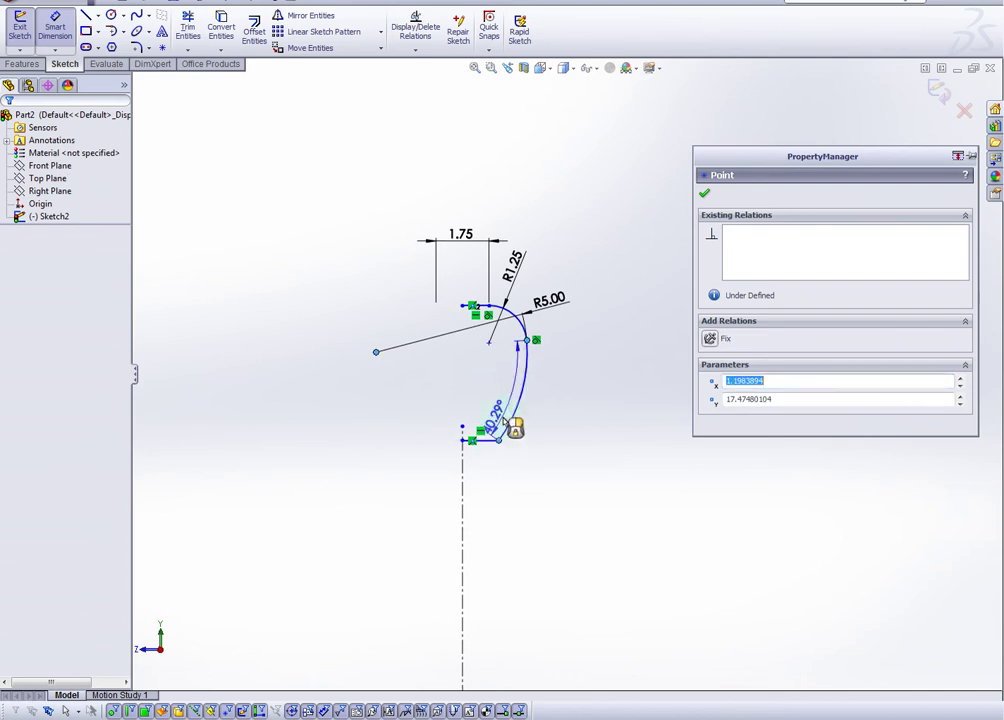
{"action": "left_click", "coordinate": [571, 432]}
{"action": "type", "text": "3"}
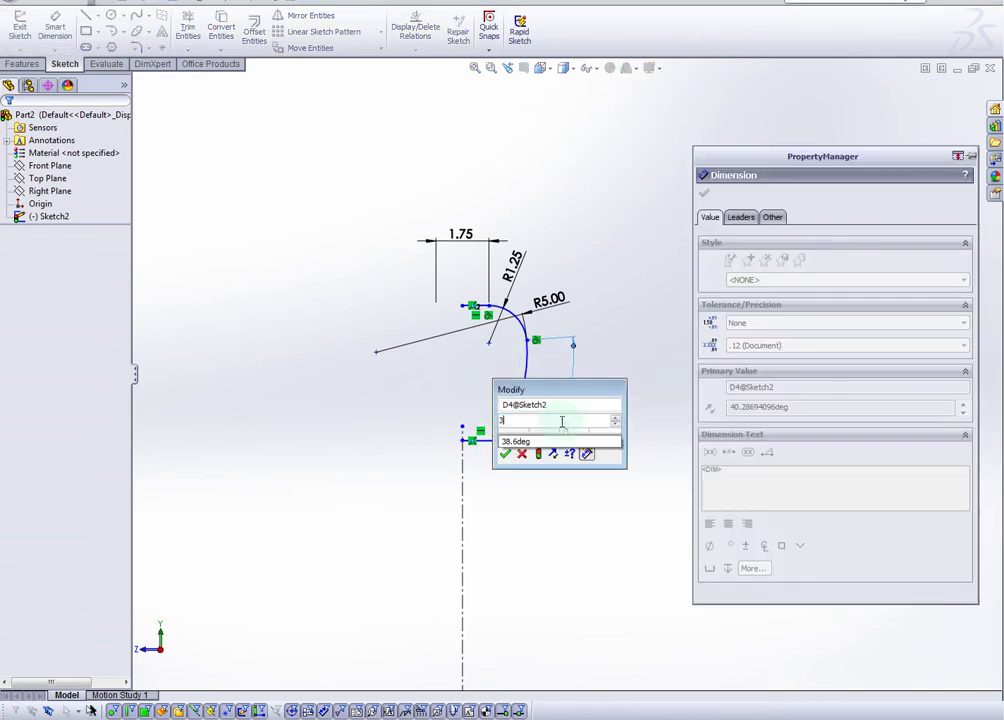
{"action": "type", "text": "8.6"}
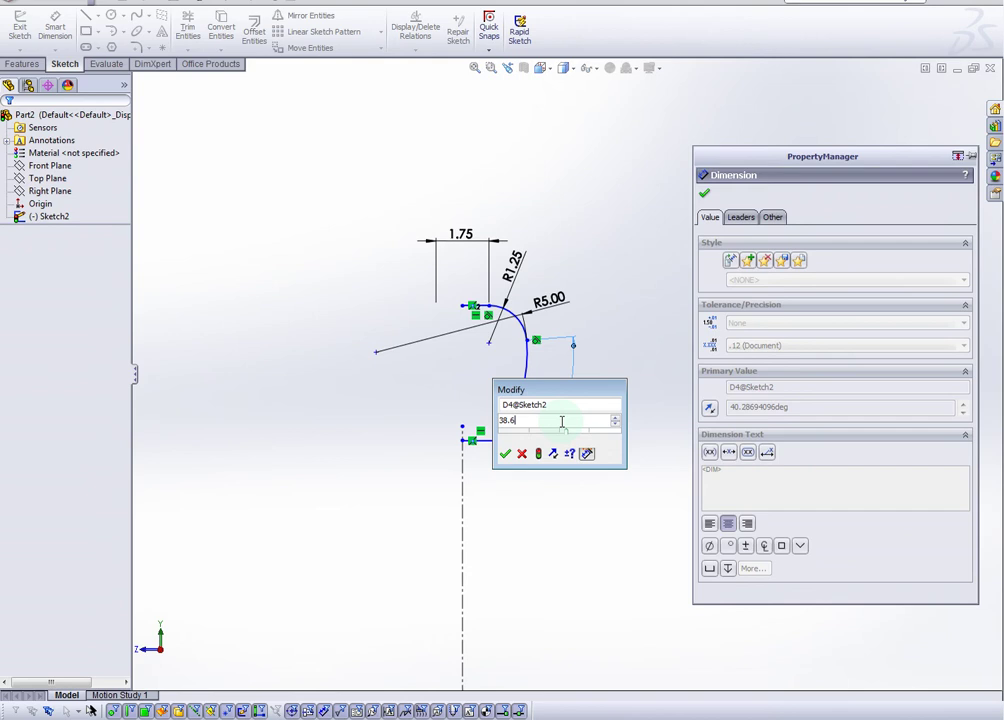
{"action": "key", "text": "Return"}
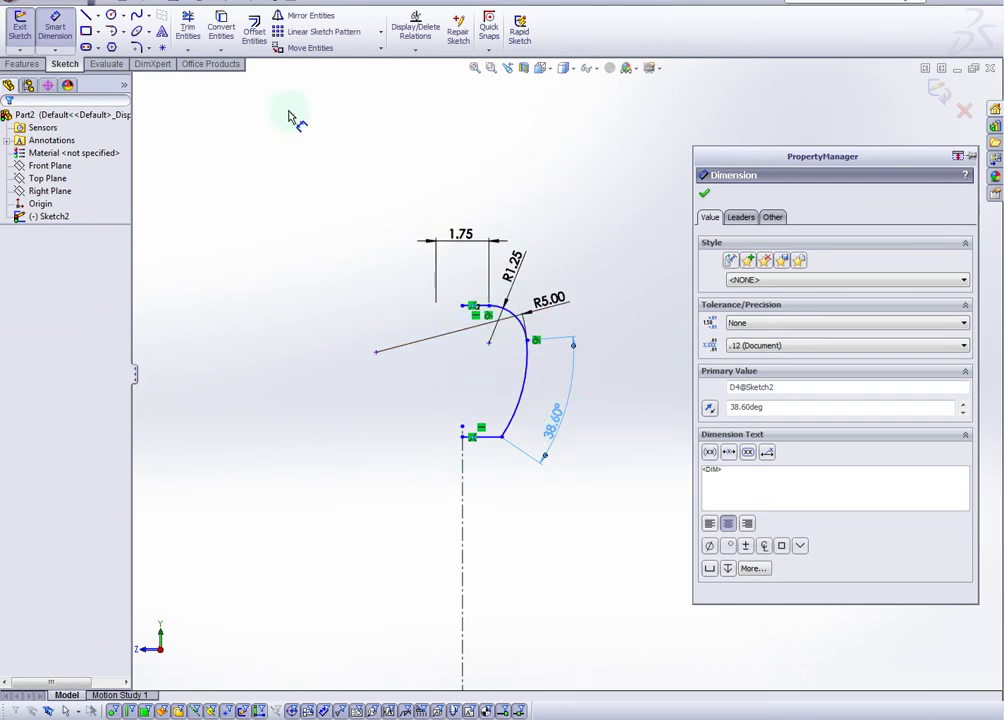
- Pull the bottom line down and dimension the long vertical line to 18.00
{"action": "scroll", "coordinate": [427, 320], "scroll_direction": "up", "scroll_amount": 3}
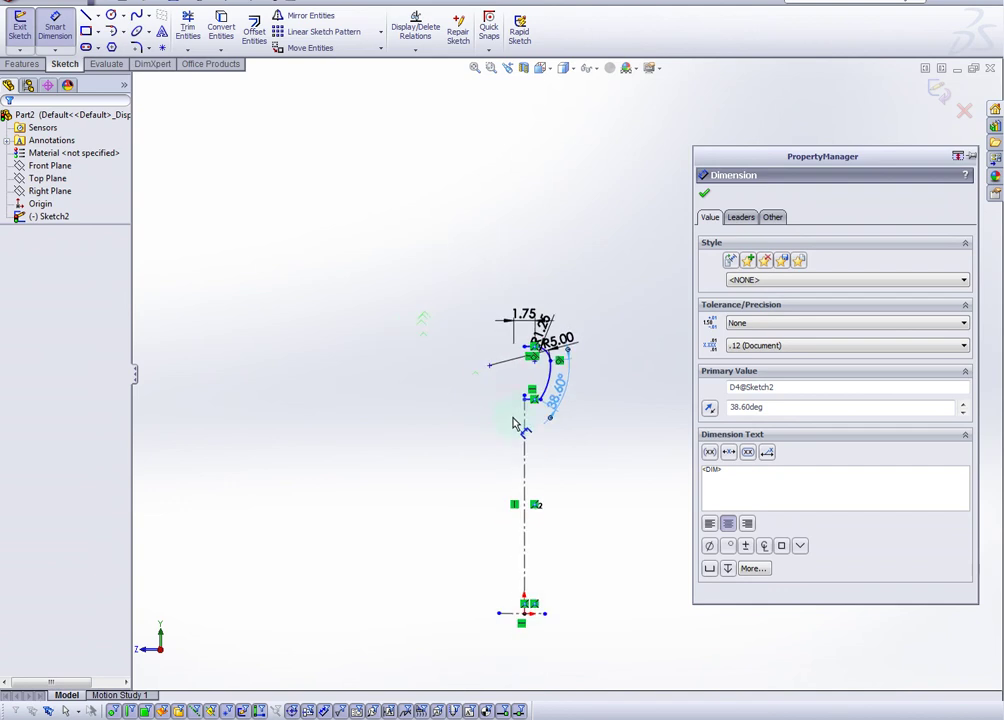
{"action": "scroll", "coordinate": [570, 482], "scroll_direction": "down", "scroll_amount": 1}
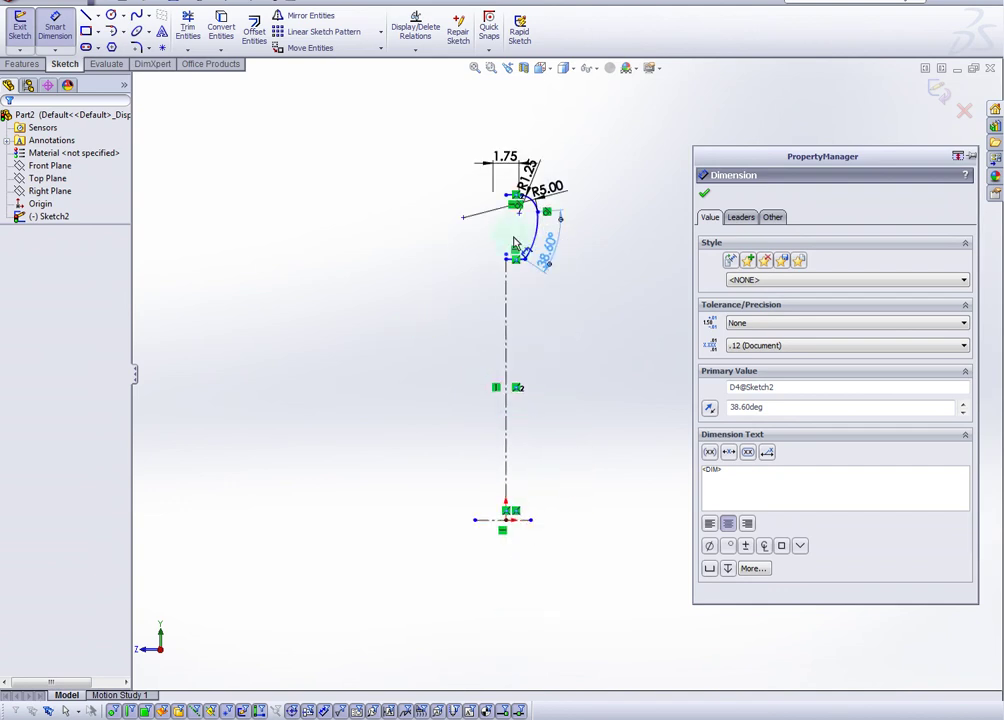
{"action": "scroll", "coordinate": [538, 272], "scroll_direction": "up", "scroll_amount": 2}
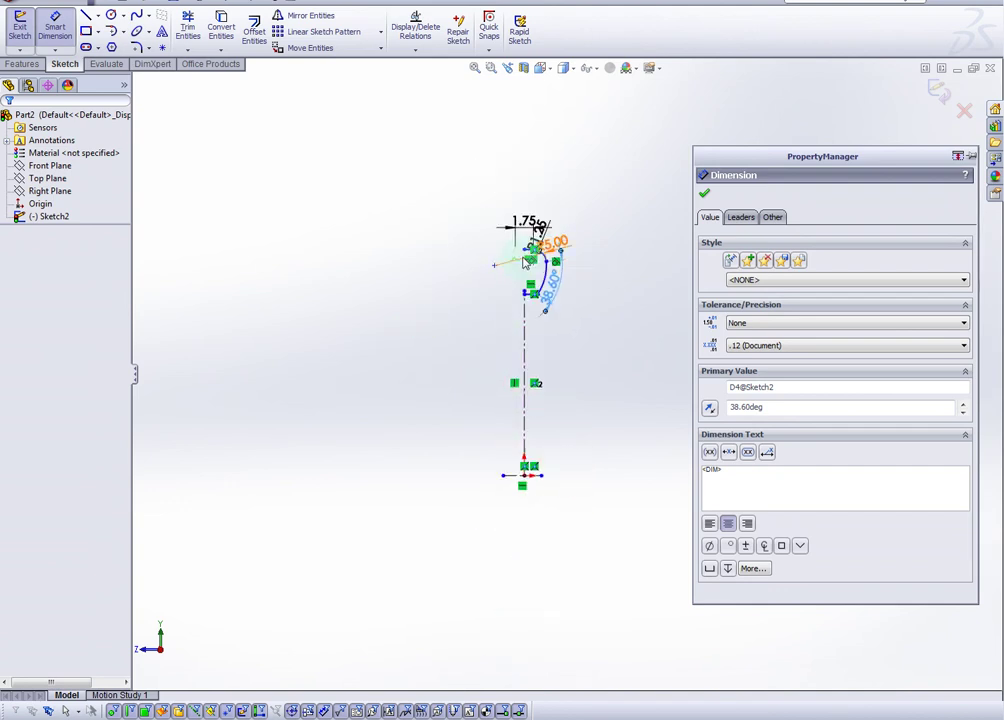
{"action": "scroll", "coordinate": [555, 285], "scroll_direction": "down", "scroll_amount": 2}
{"action": "scroll", "coordinate": [553, 262], "scroll_direction": "down", "scroll_amount": 1}
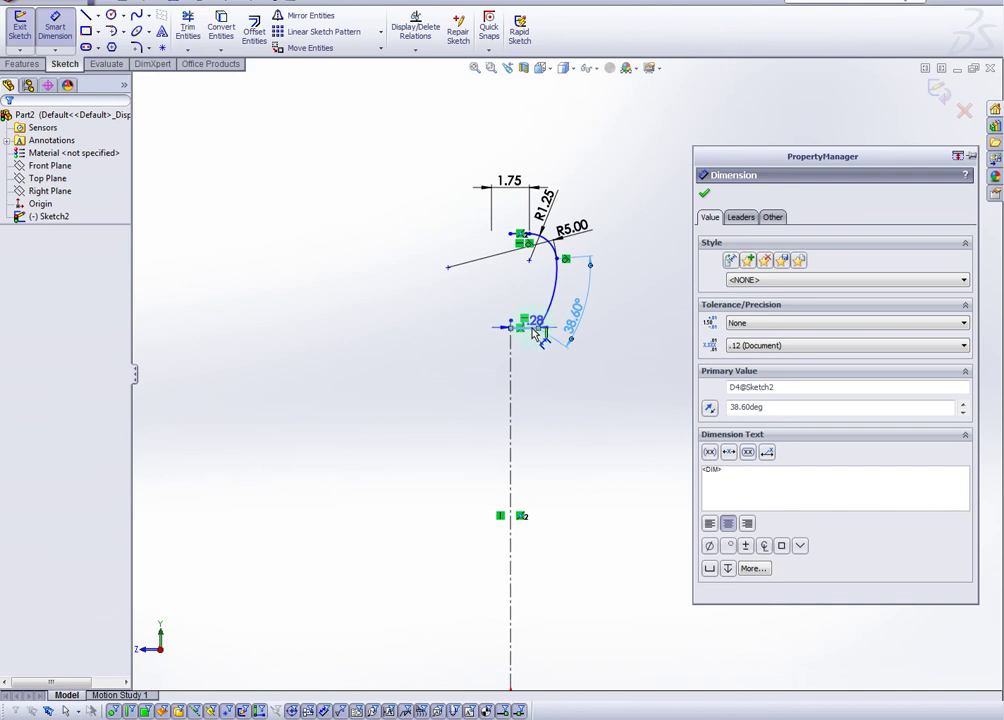
{"action": "scroll", "coordinate": [551, 370], "scroll_direction": "up", "scroll_amount": 2}
{"action": "left_click_drag", "start_coordinate": [533, 335], "coordinate": [545, 613]}
{"action": "scroll", "coordinate": [578, 455], "scroll_direction": "down", "scroll_amount": 2}
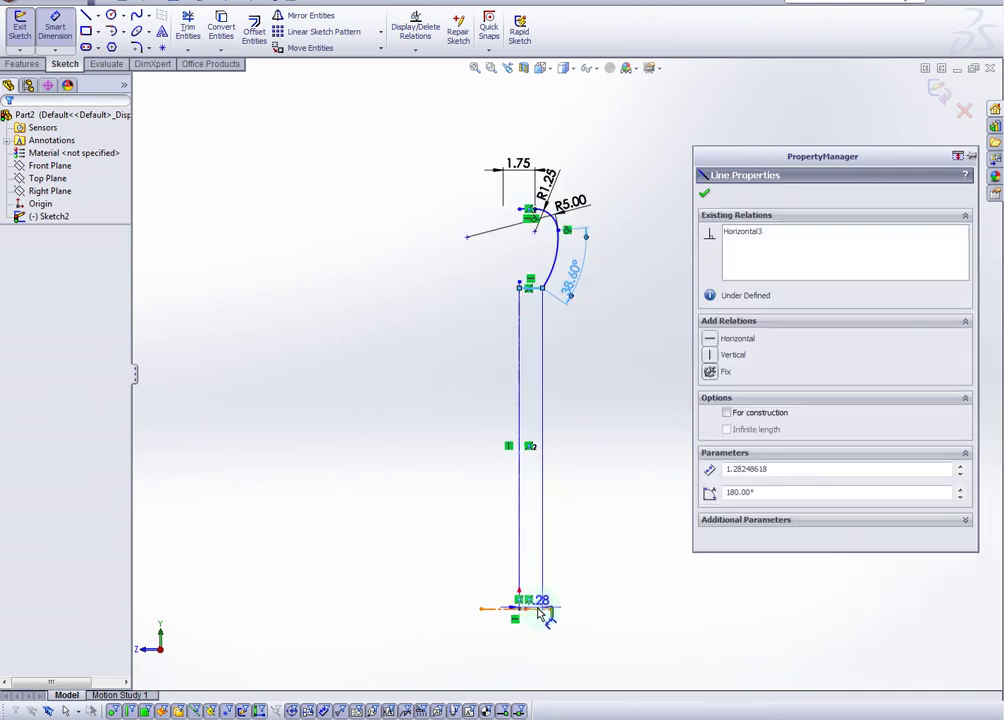
{"action": "left_click", "coordinate": [519, 580]}
{"action": "left_click", "coordinate": [542, 580]}
{"action": "left_click", "coordinate": [592, 628]}
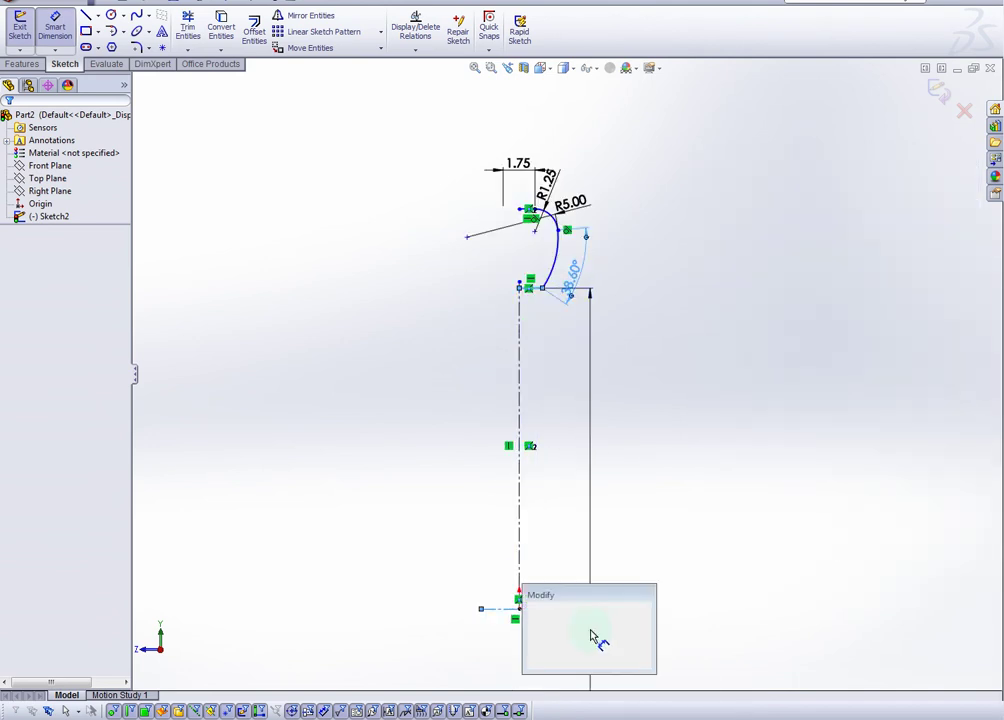
{"action": "type", "text": "18"}
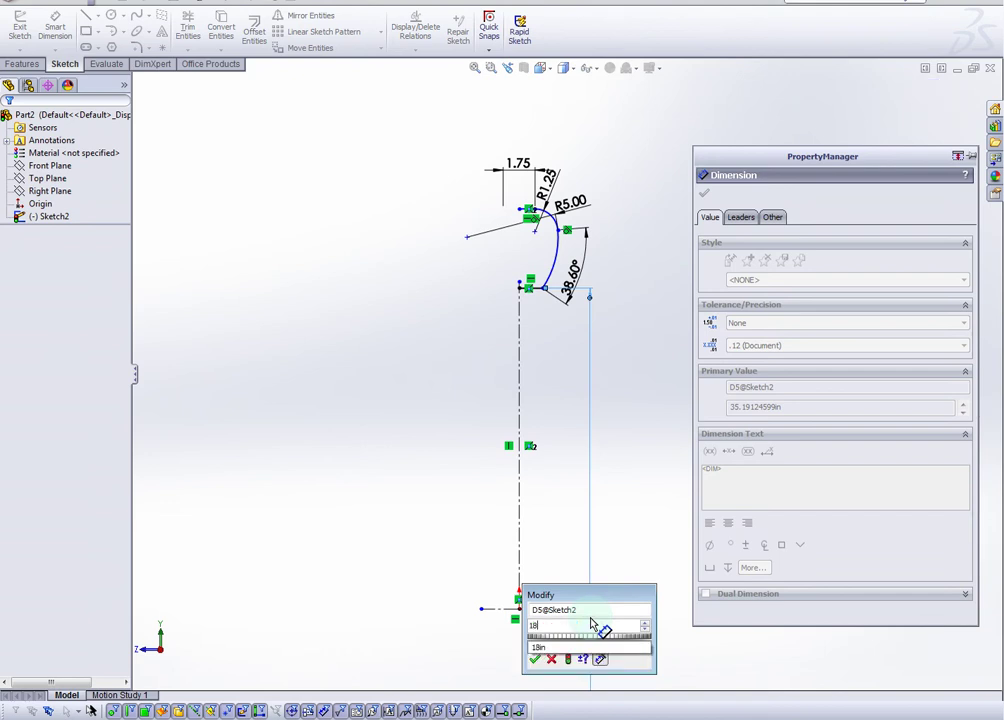
{"action": "key", "text": "Return"}
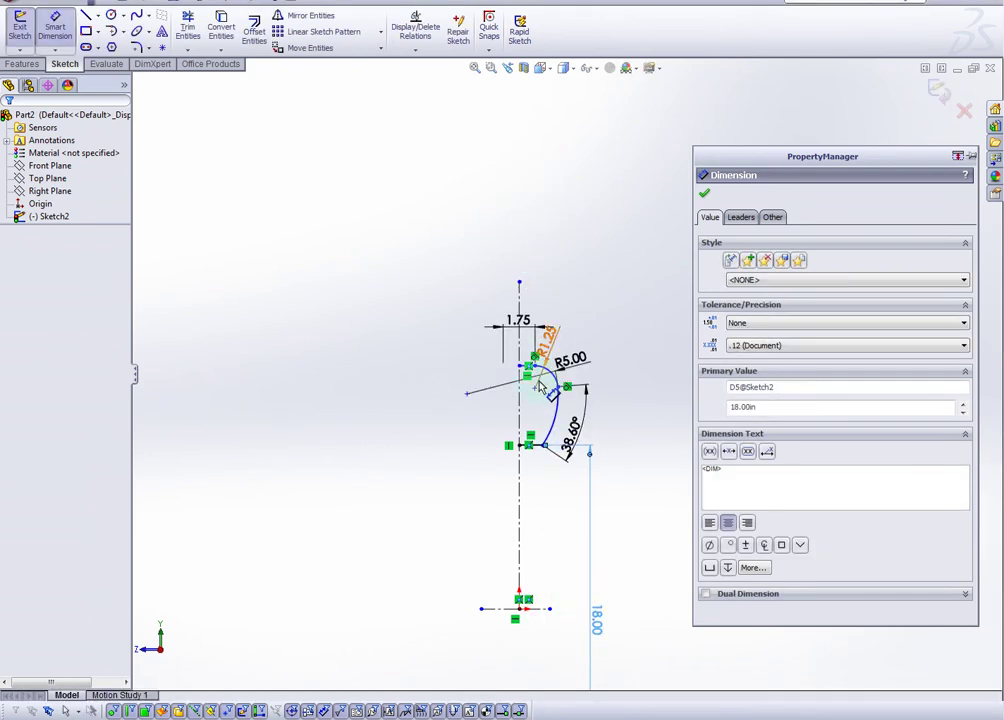
- Add a 26.50 vertical dimension from the horizontal centerline to the profile line
{"action": "scroll", "coordinate": [604, 397], "scroll_direction": "up", "scroll_amount": 5}
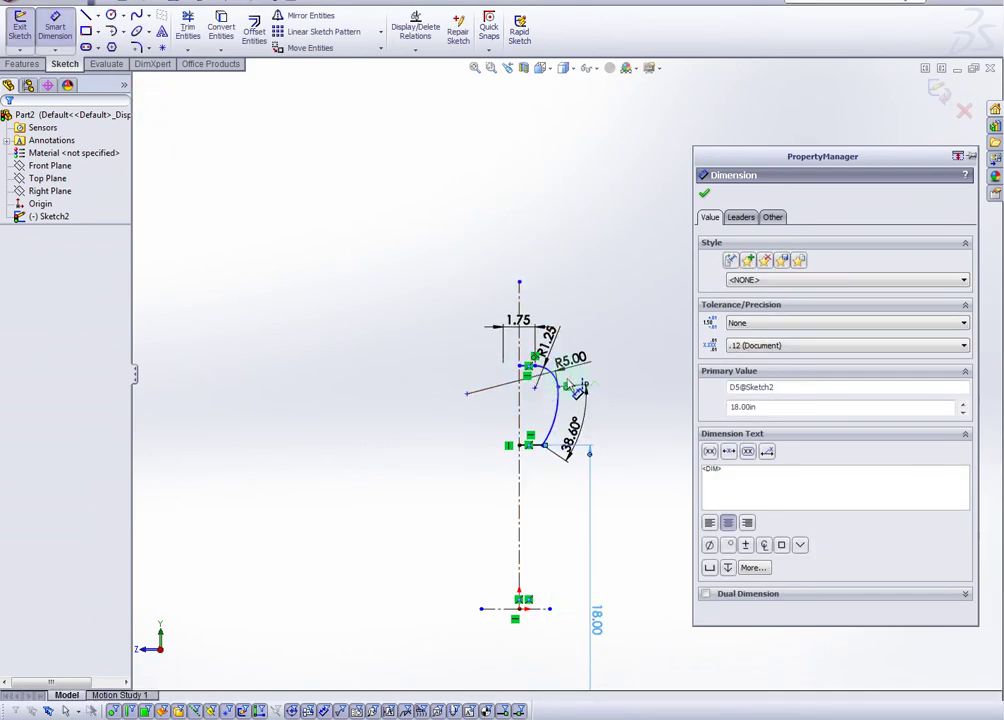
{"action": "scroll", "coordinate": [576, 410], "scroll_direction": "down", "scroll_amount": 3}
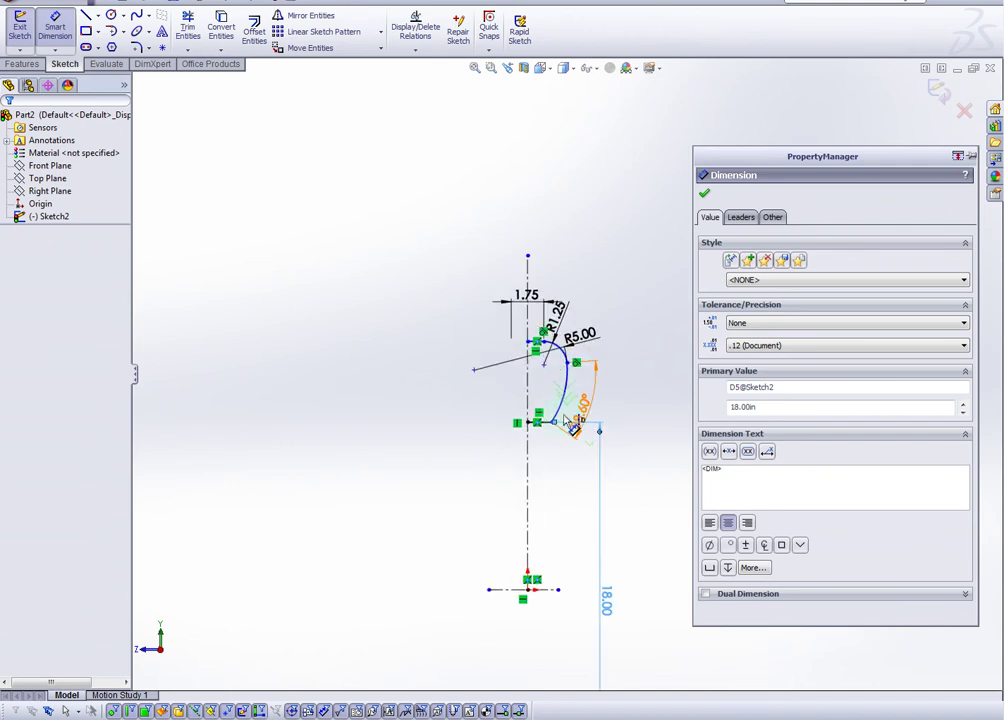
{"action": "scroll", "coordinate": [537, 345], "scroll_direction": "down", "scroll_amount": 2}
{"action": "scroll", "coordinate": [540, 350], "scroll_direction": "down", "scroll_amount": 2}
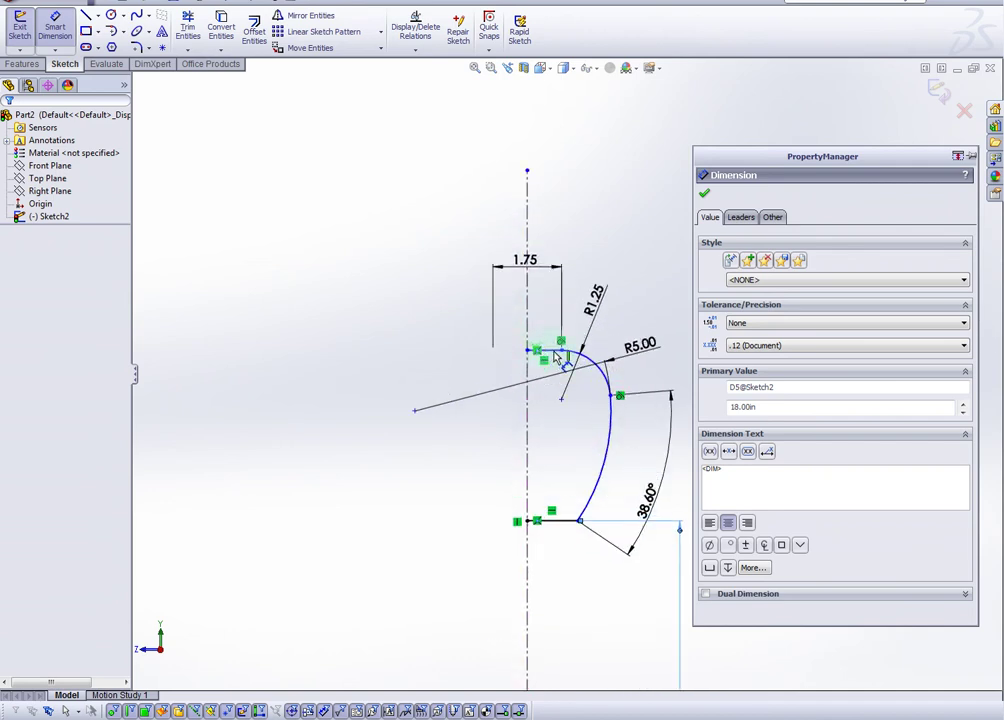
{"action": "scroll", "coordinate": [549, 357], "scroll_direction": "up", "scroll_amount": 4}
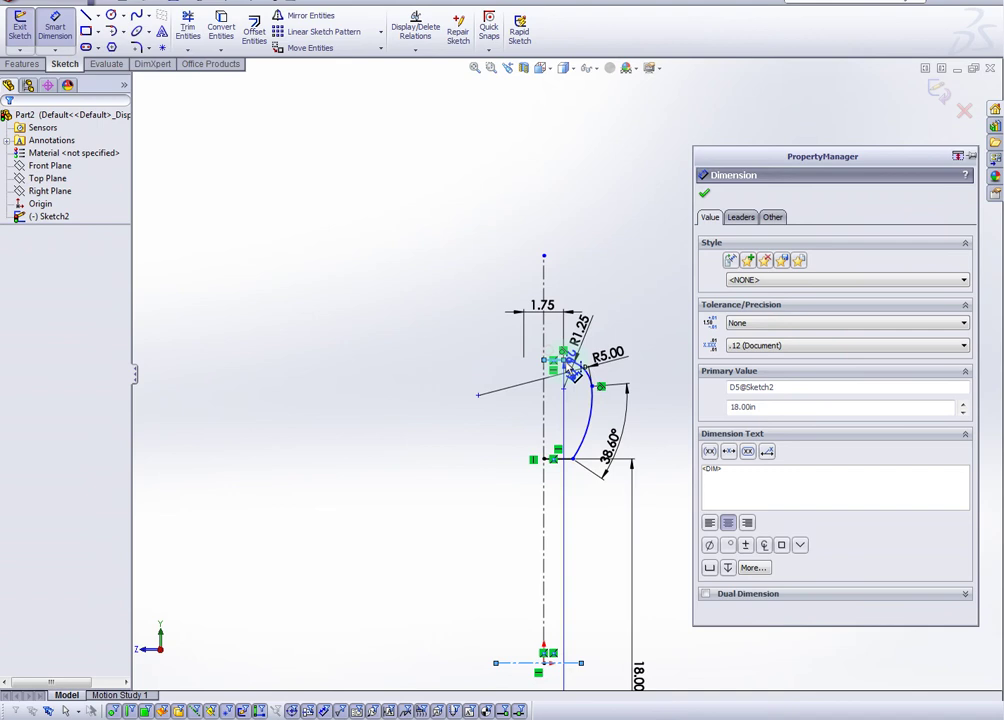
{"action": "left_click", "coordinate": [560, 541]}
{"action": "left_click", "coordinate": [657, 528]}
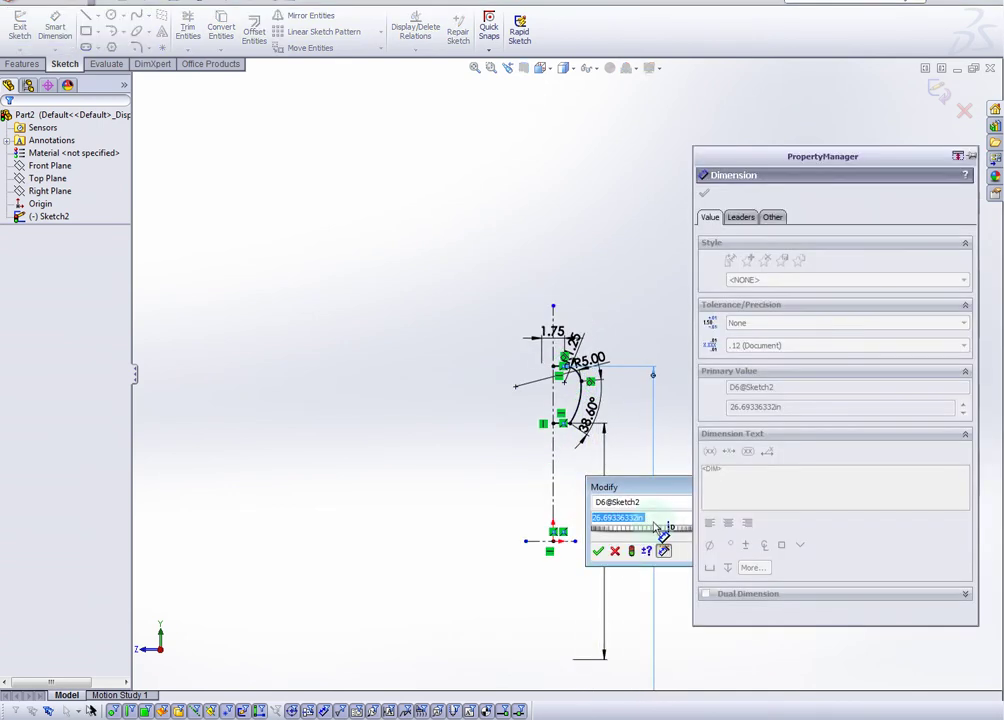
{"action": "type", "text": "26.5"}
{"action": "key", "text": "Return"}
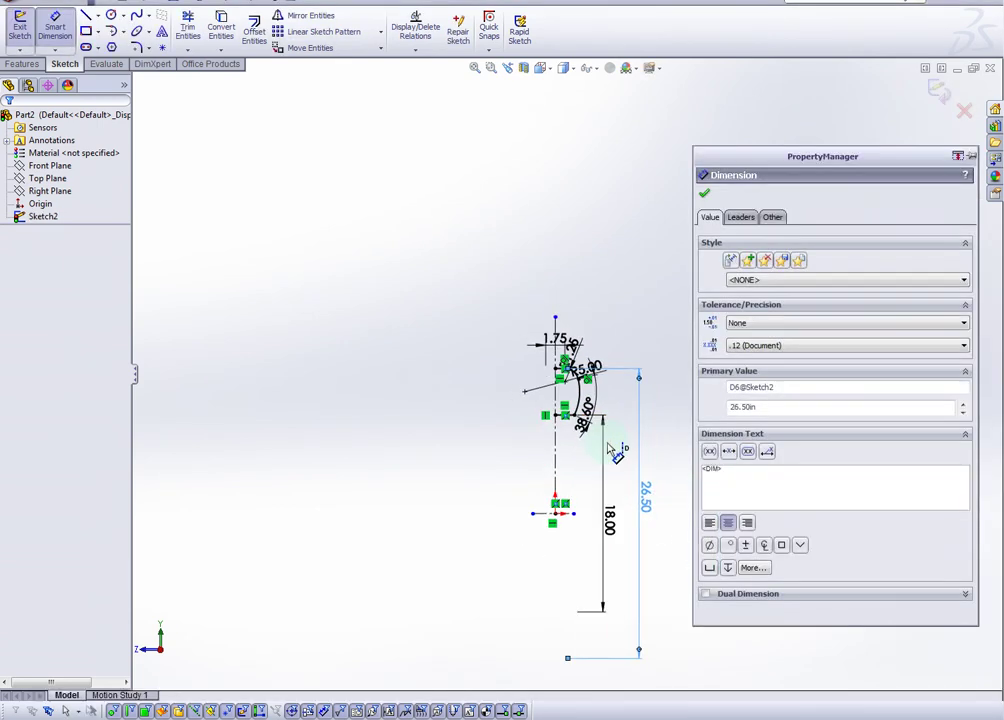
{"action": "scroll", "coordinate": [548, 352], "scroll_direction": "down", "scroll_amount": 5}
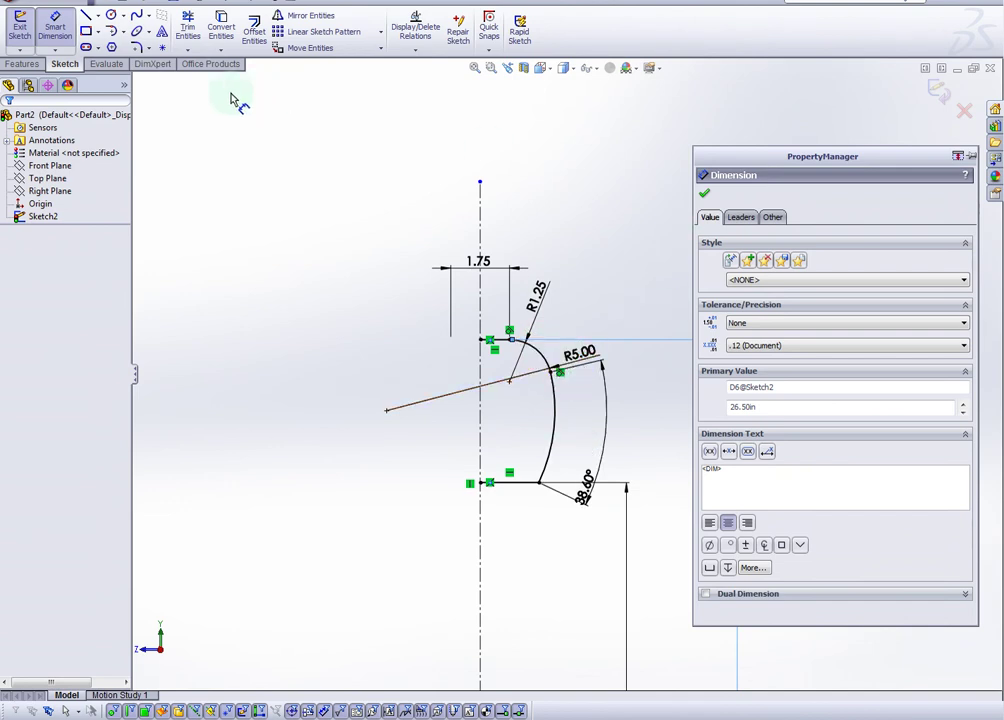
- Mirror Arc1, Arc2, Line3 and Line7 about the vertical centerline
{"action": "left_click", "coordinate": [705, 197]}
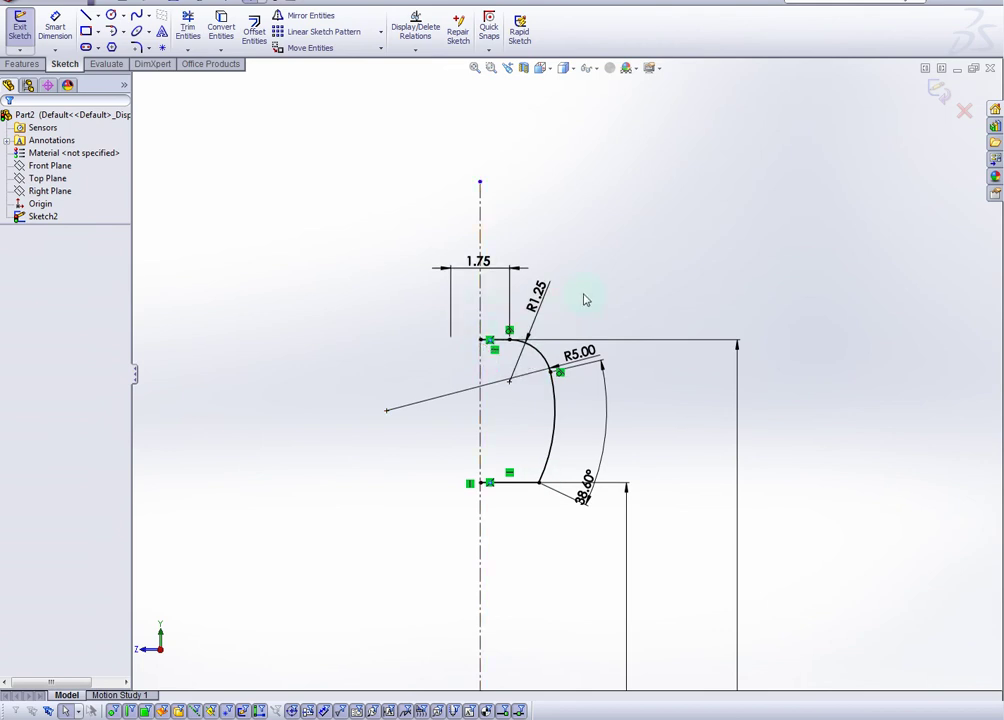
{"action": "left_click_drag", "start_coordinate": [585, 296], "coordinate": [495, 521]}
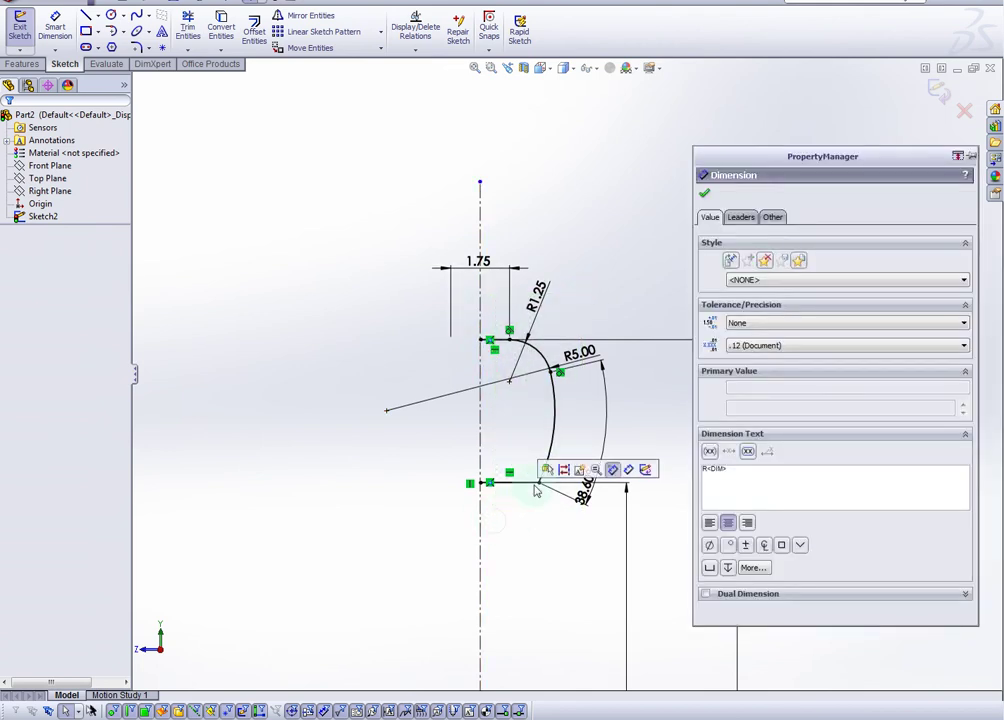
{"action": "left_click_drag", "start_coordinate": [462, 321], "coordinate": [567, 515]}
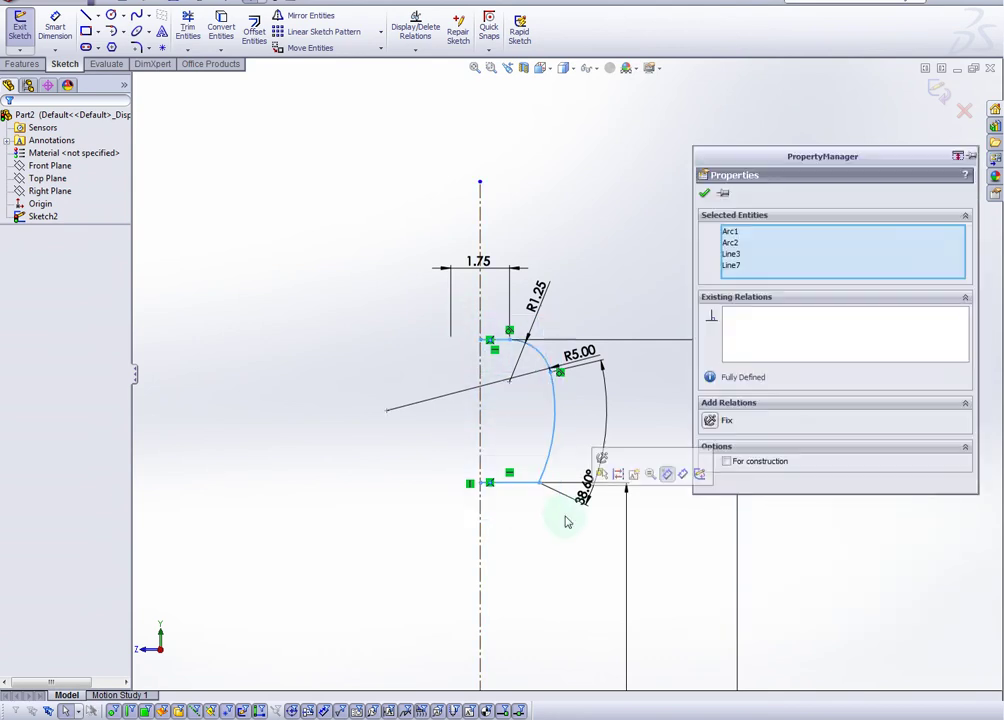
{"action": "left_click", "coordinate": [298, 18]}
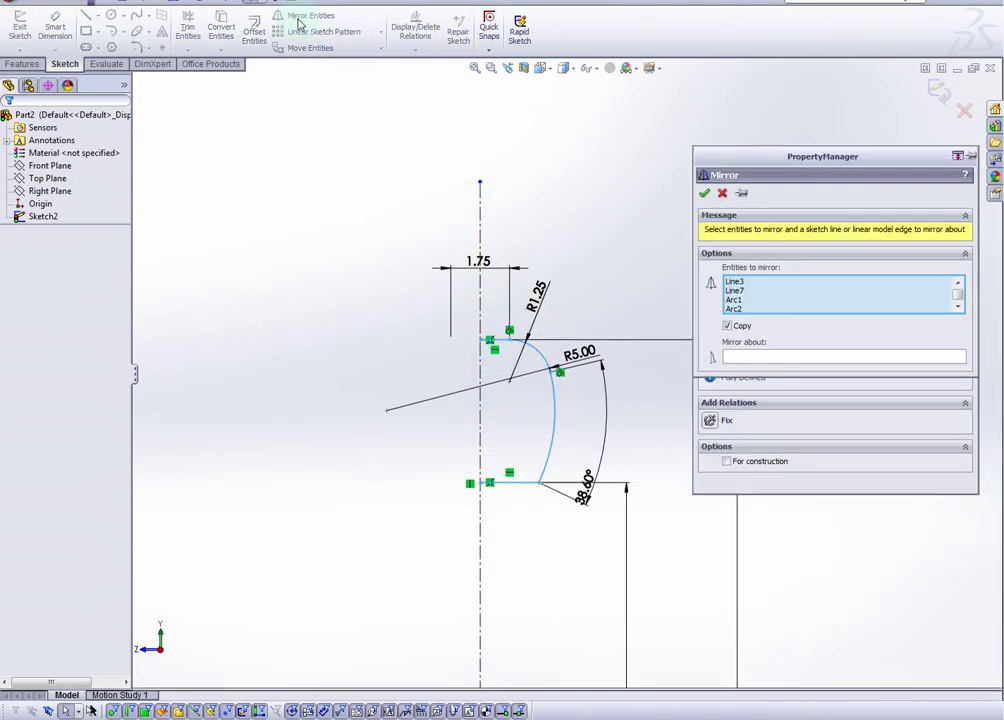
{"action": "left_click", "coordinate": [769, 358]}
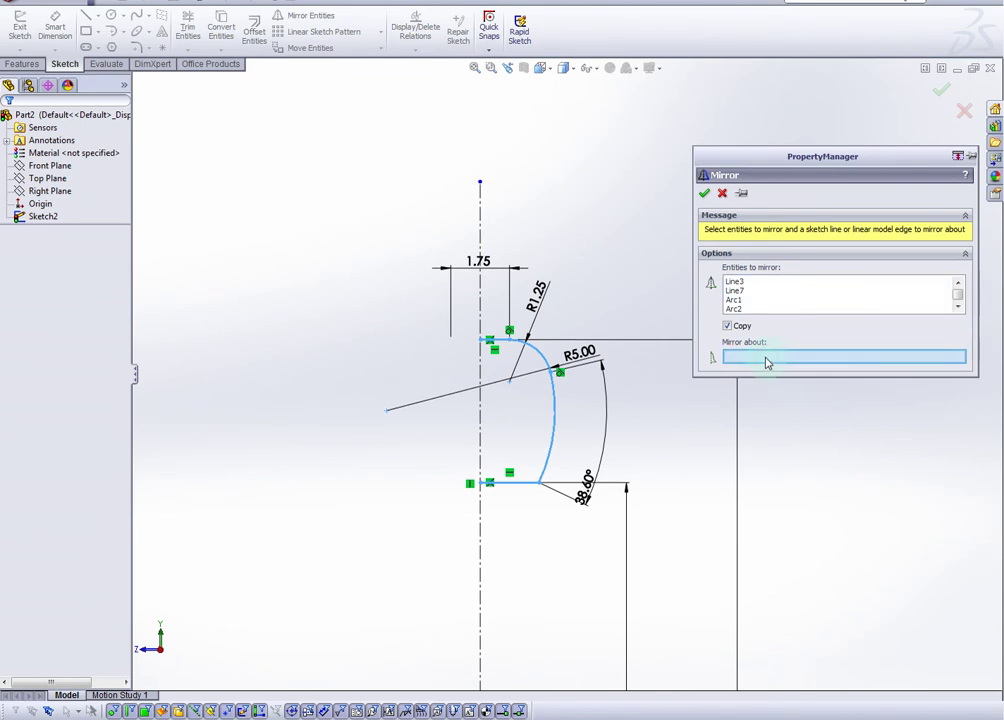
{"action": "left_click", "coordinate": [482, 250]}
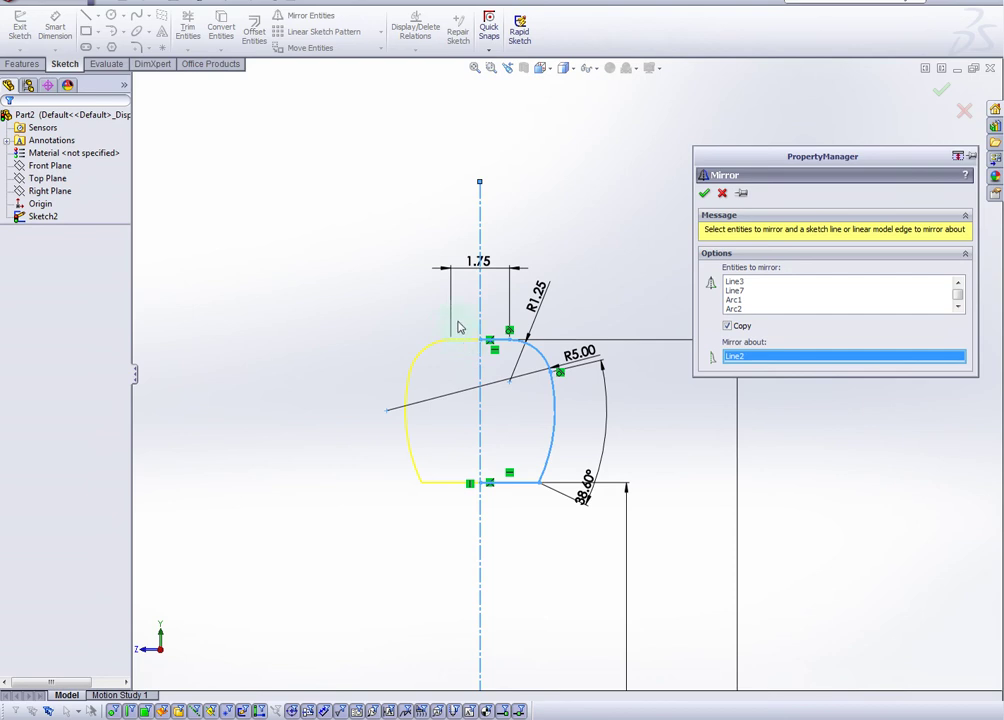
{"action": "left_click", "coordinate": [706, 194]}
{"action": "key", "text": "f"}
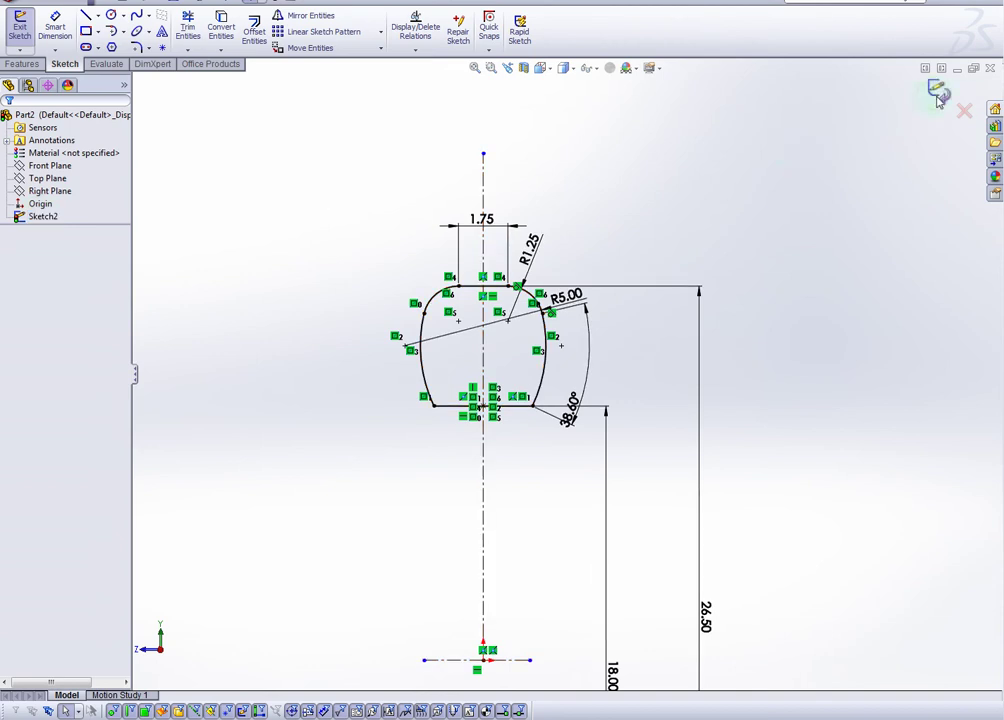
- Revolve the cross-section Blind 360° about Line1 at the origin, creating Revolve1
{"action": "key", "text": "r"}
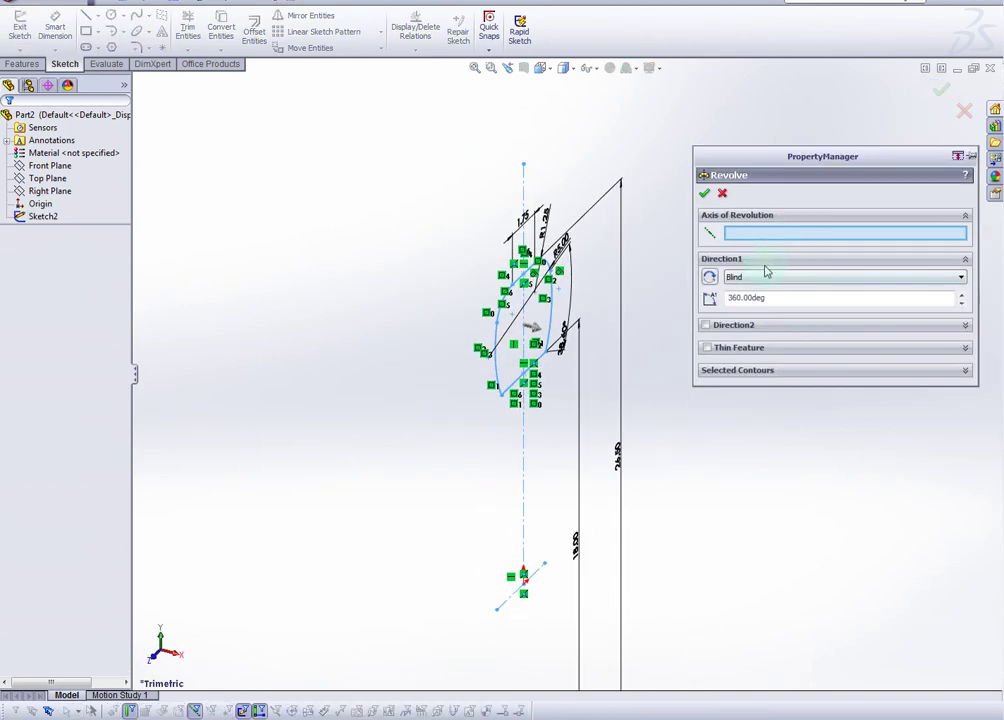
{"action": "left_click_drag", "start_coordinate": [811, 161], "coordinate": [798, 164]}
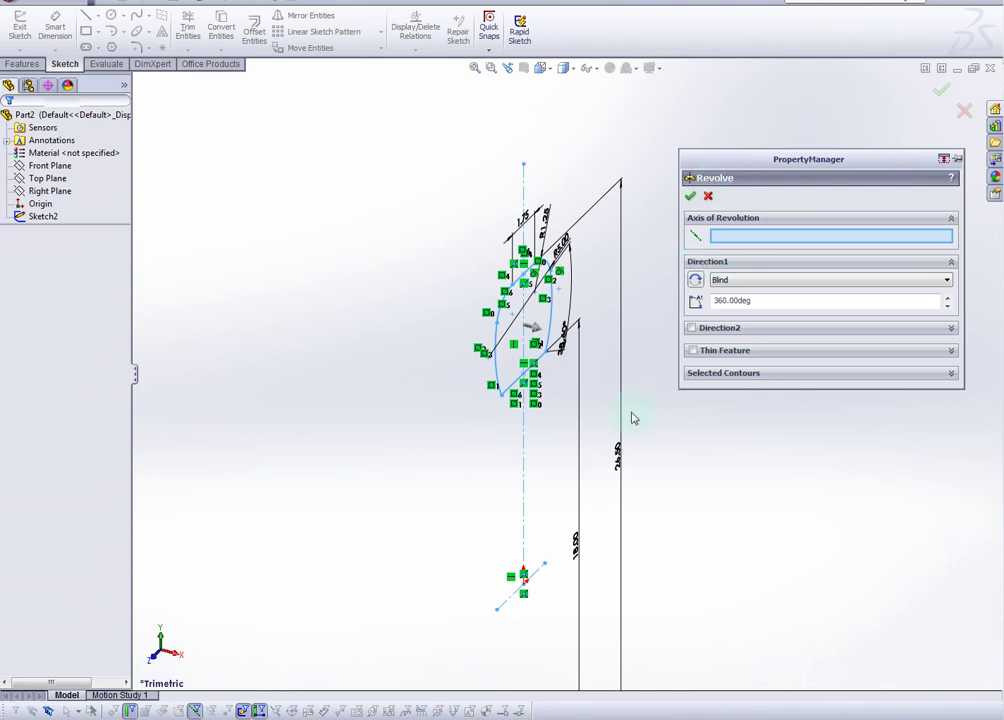
{"action": "left_click", "coordinate": [537, 580]}
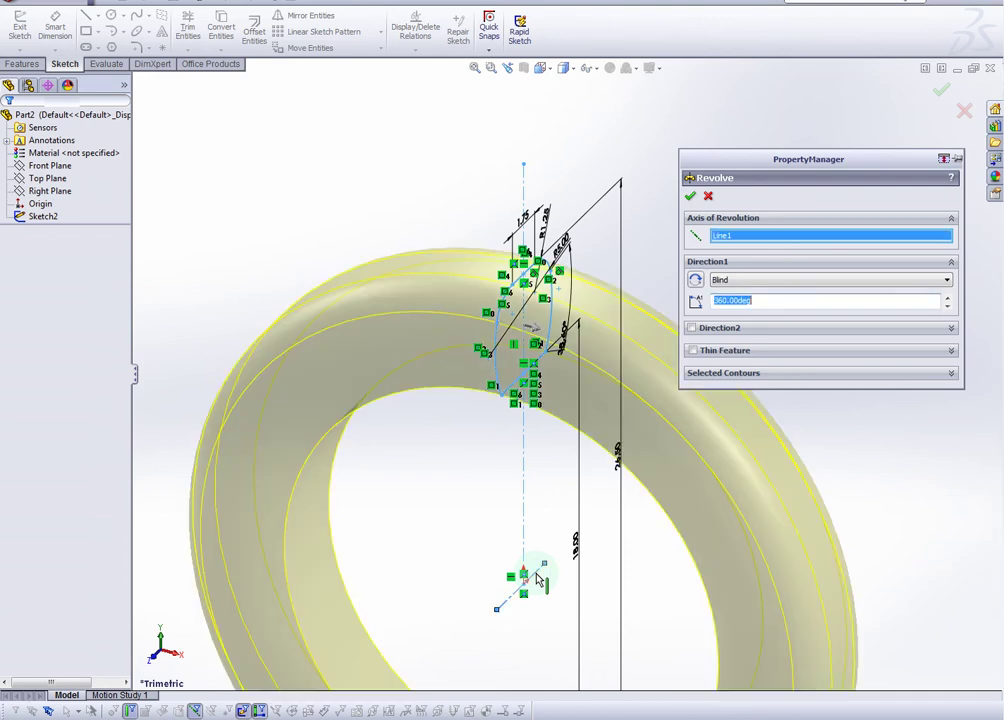
{"action": "scroll", "coordinate": [617, 461], "scroll_direction": "up", "scroll_amount": 2}
{"action": "mouse_move", "coordinate": [617, 461]}
{"action": "middle_mouse_down"}
{"action": "mouse_move", "coordinate": [600, 515]}
{"action": "mouse_move", "coordinate": [565, 533]}
{"action": "middle_mouse_up"}
{"action": "left_click_drag", "start_coordinate": [797, 175], "coordinate": [828, 106]}
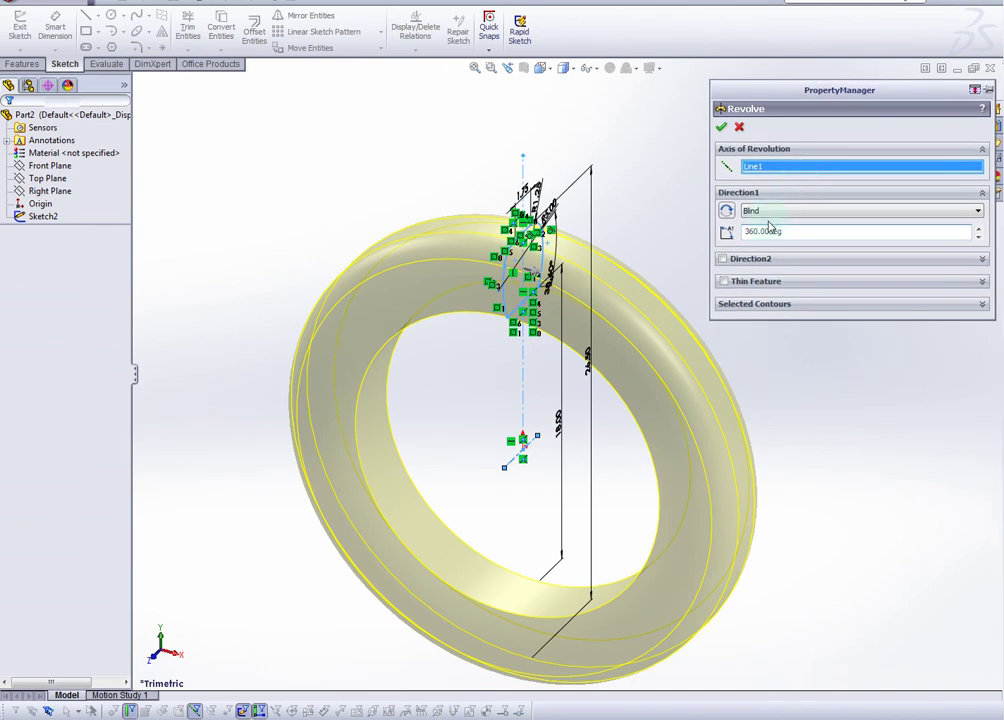
{"action": "left_click", "coordinate": [722, 128]}
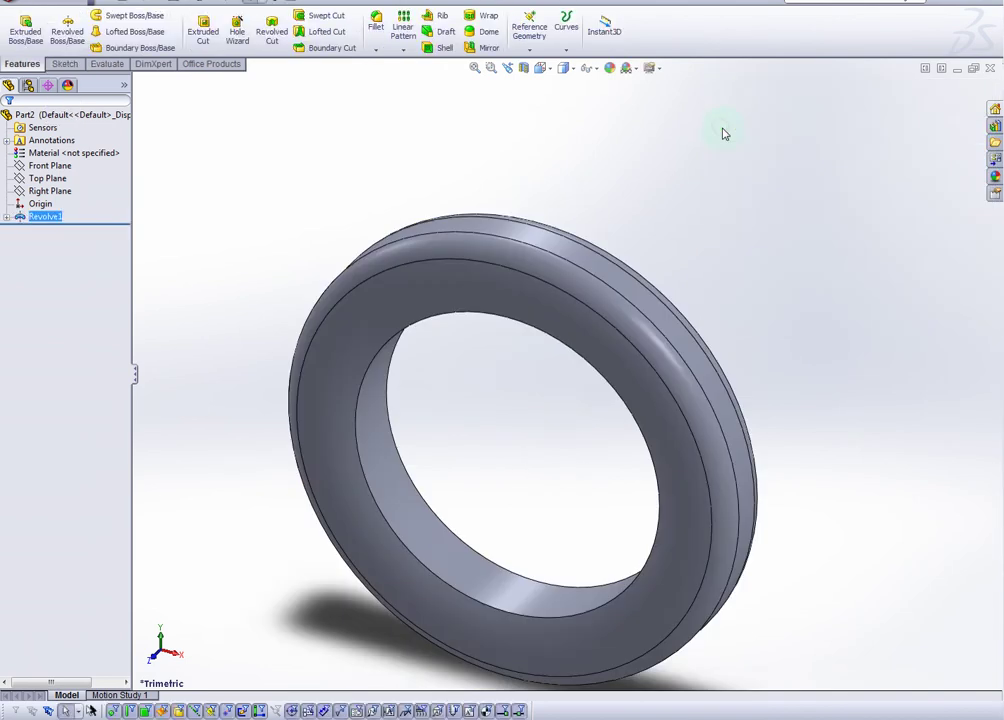
- Shell the ring to 0.10 in thickness with its inner face removed
{"action": "middle_click_drag", "start_coordinate": [645, 238], "coordinate": [511, 287]}
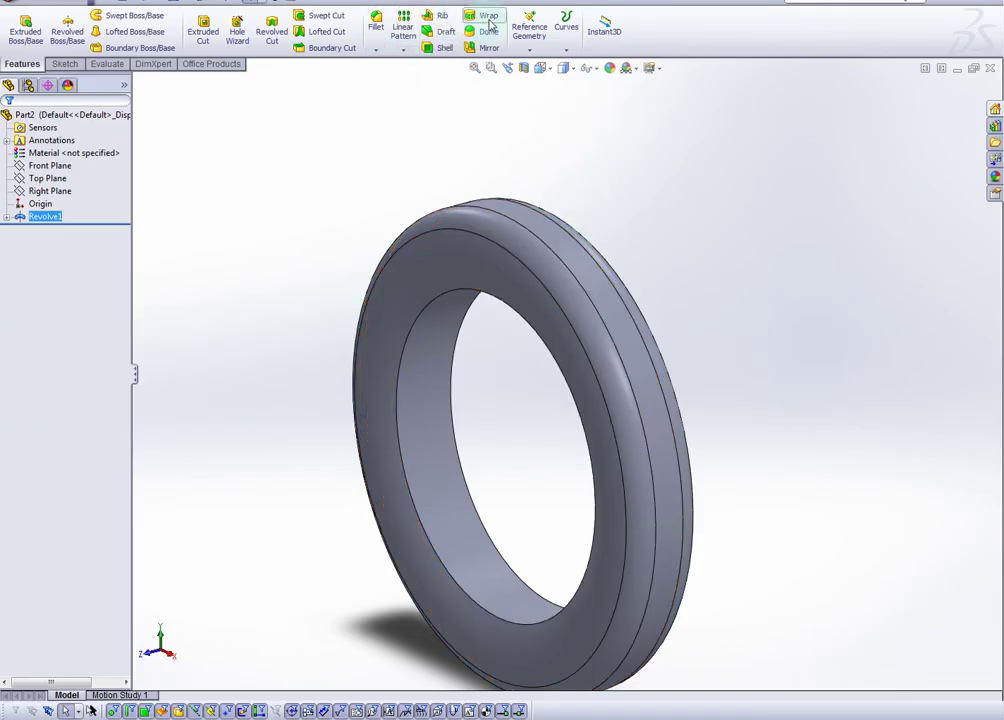
{"action": "left_click", "coordinate": [441, 48]}
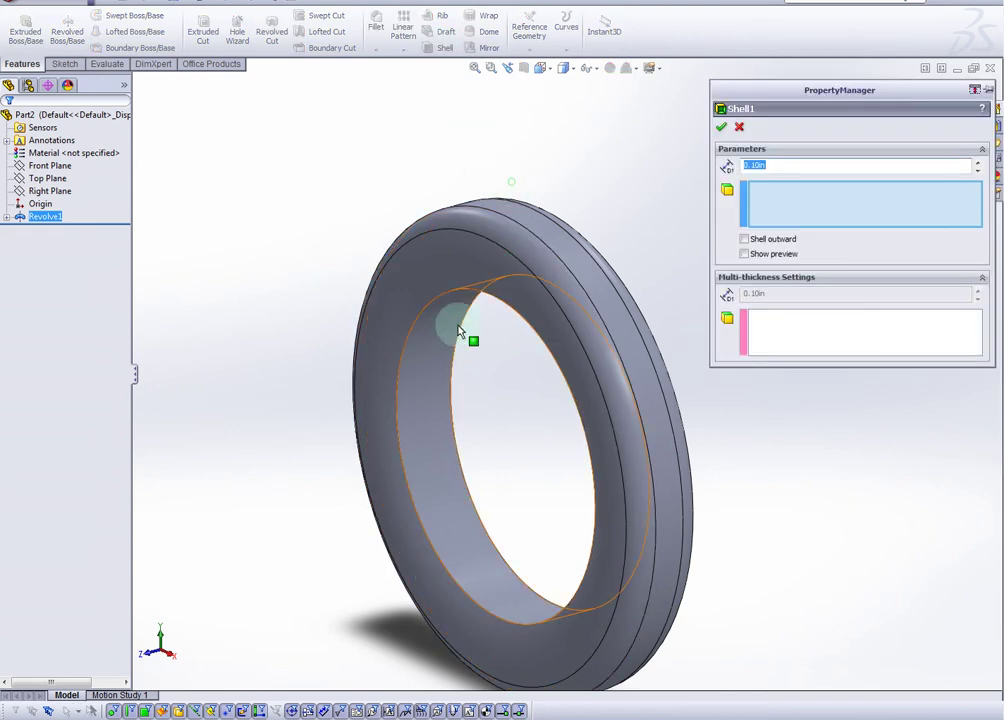
{"action": "left_click", "coordinate": [433, 349]}
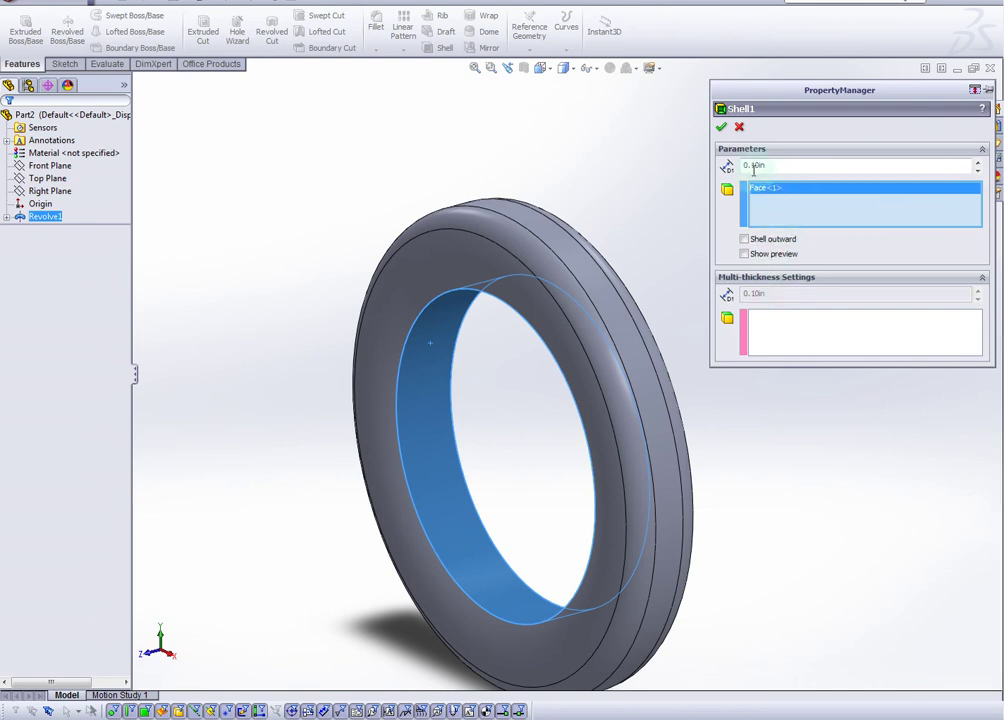
{"action": "left_click", "coordinate": [722, 129]}
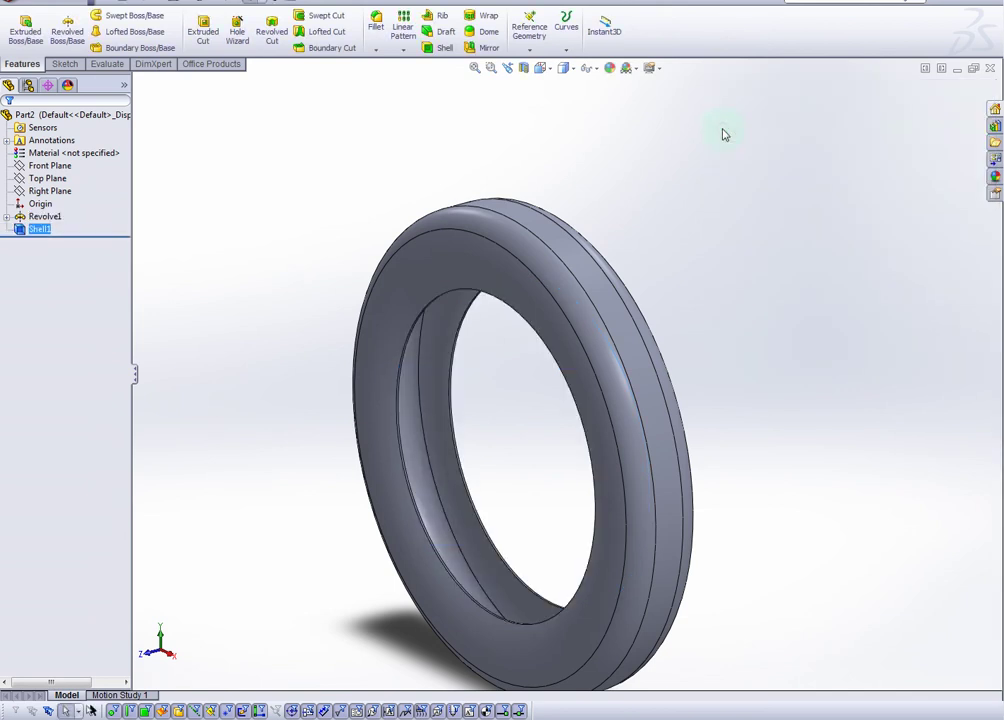
{"action": "middle_click_drag", "start_coordinate": [677, 297], "coordinate": [703, 286]}
- Clear the selection and save the hollow tire part as tire2
{"action": "left_click", "coordinate": [558, 373]}
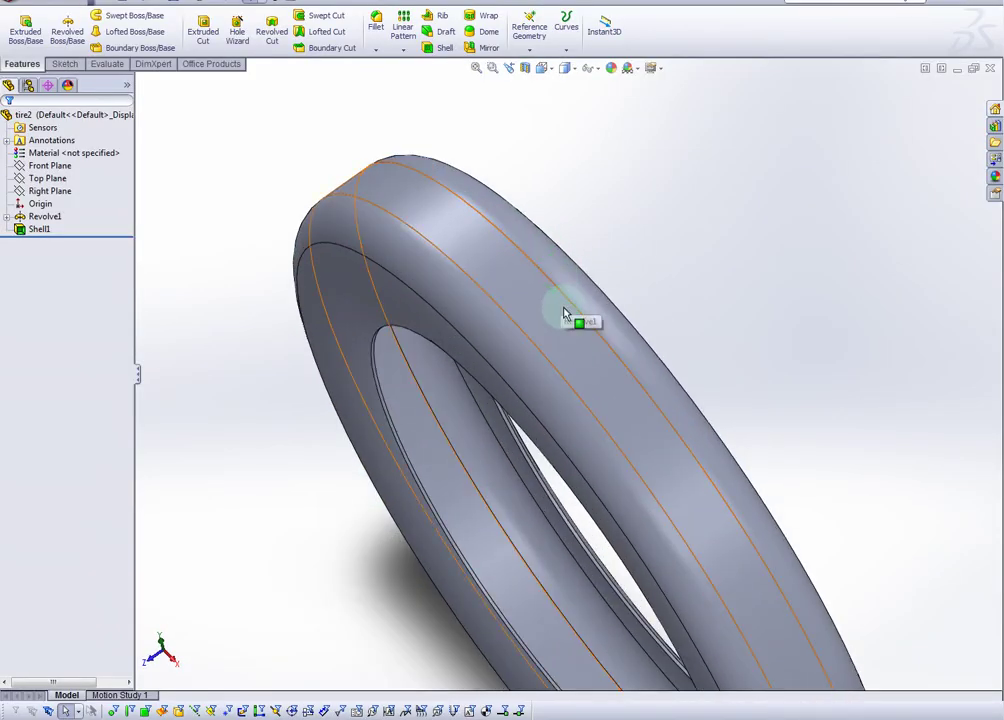
{"action": "scroll", "coordinate": [634, 242], "scroll_direction": "up", "scroll_amount": 4}
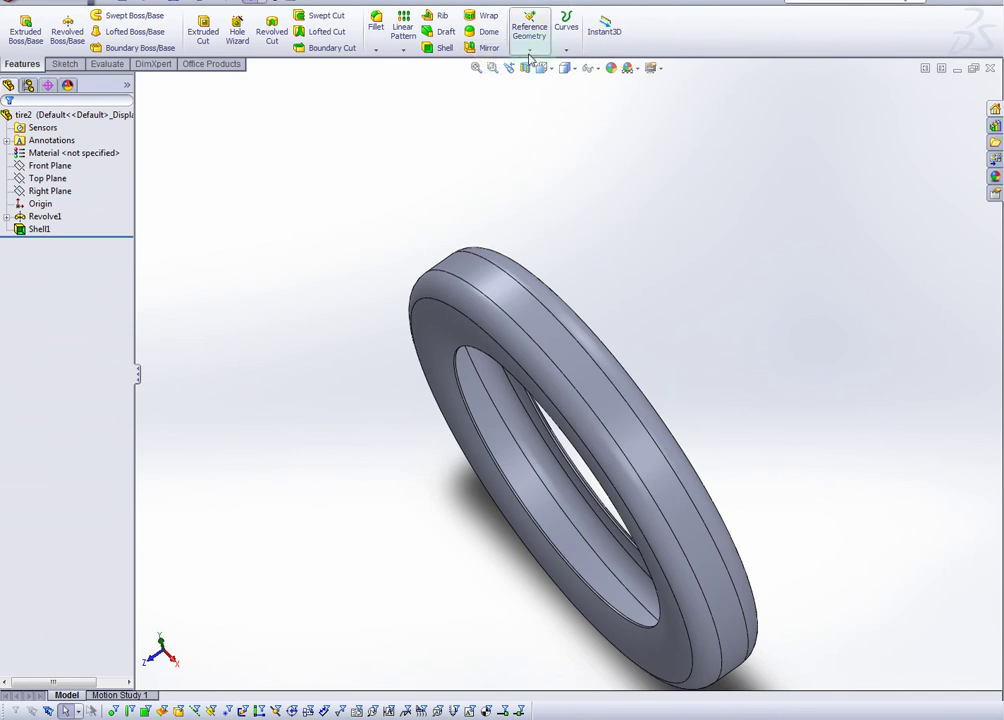
- Start a reference plane on the Top Plane with a 14 in offset distance
{"action": "left_click", "coordinate": [531, 51]}
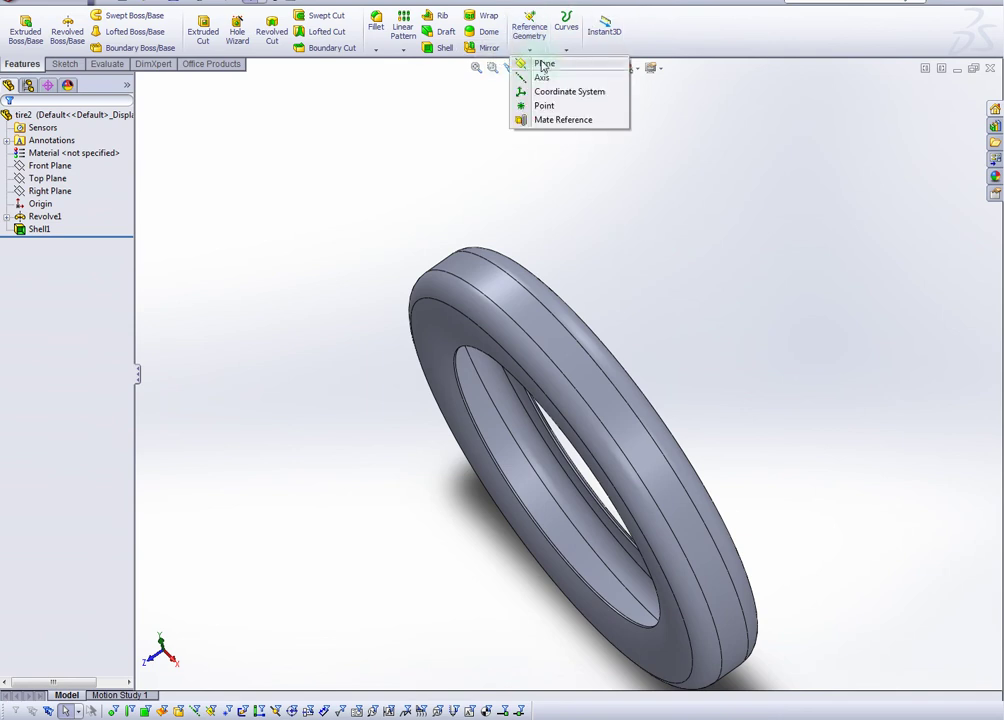
{"action": "left_click", "coordinate": [541, 64]}
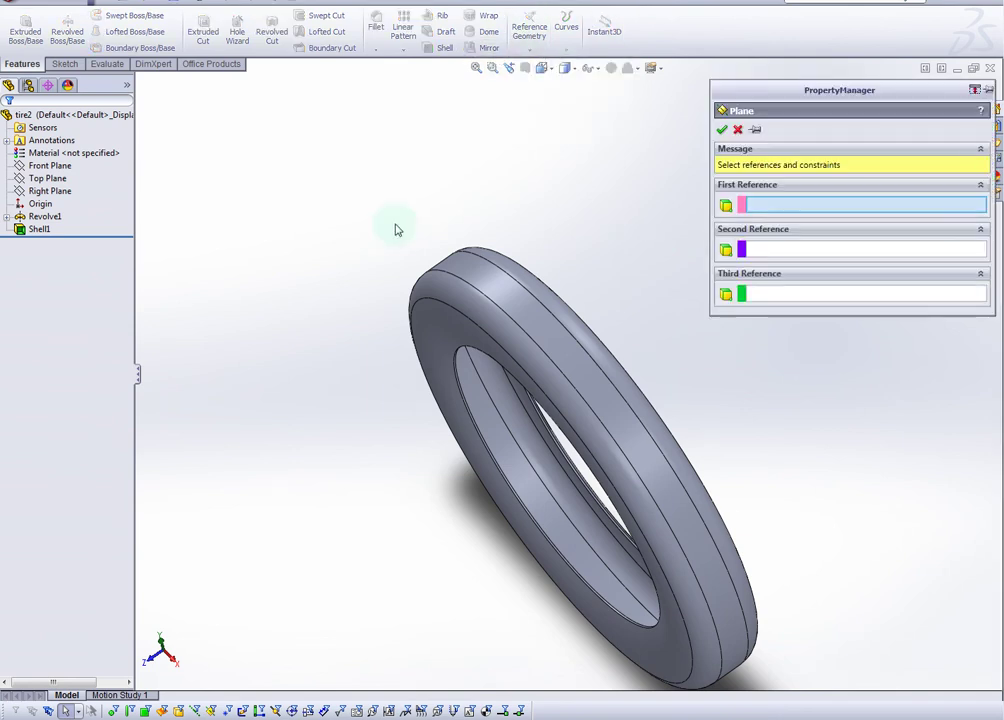
{"action": "left_click", "coordinate": [48, 178]}
{"action": "middle_click_drag", "start_coordinate": [447, 242], "coordinate": [598, 223]}
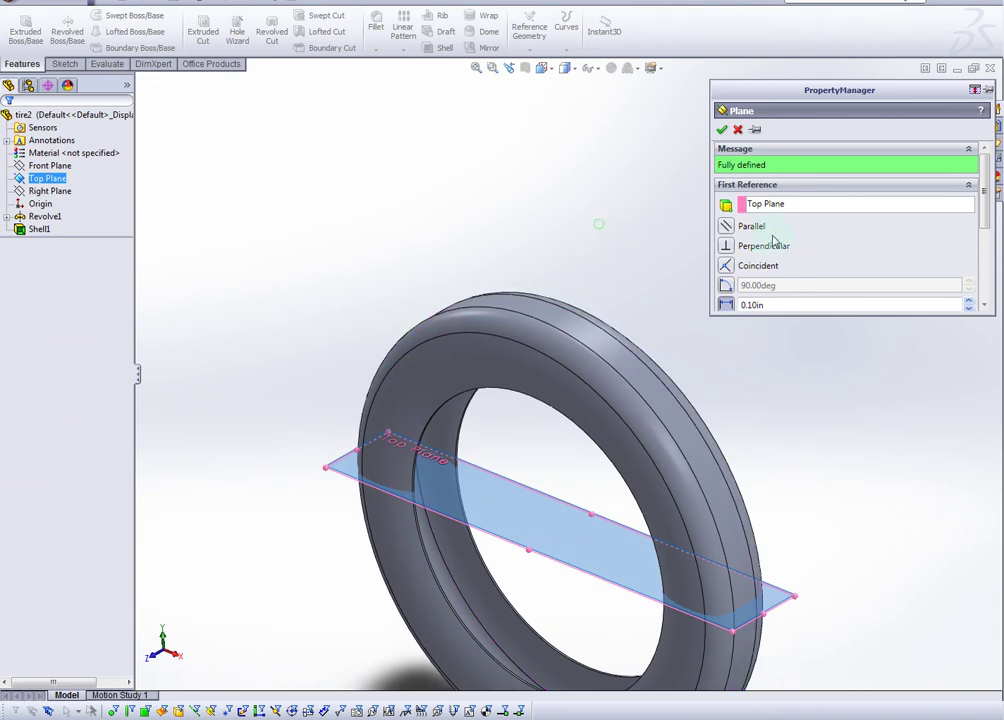
{"action": "mouse_move", "coordinate": [985, 190]}
{"action": "left_mouse_down"}
{"action": "mouse_move", "coordinate": [987, 245]}
{"action": "mouse_move", "coordinate": [981, 206]}
{"action": "left_mouse_up"}
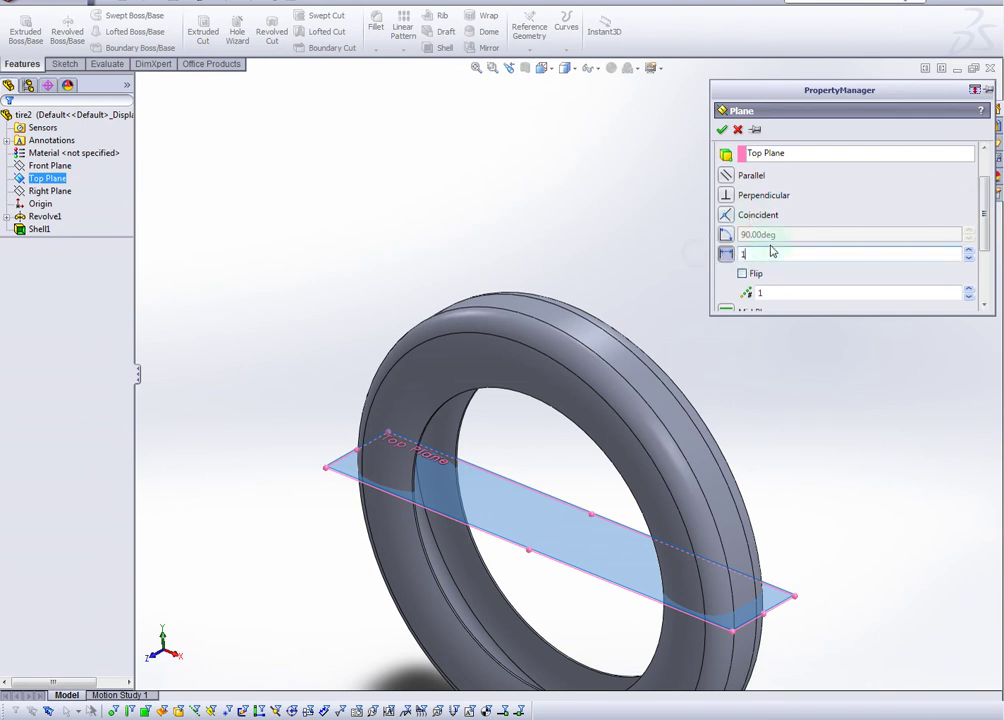
{"action": "key", "text": "Return"}
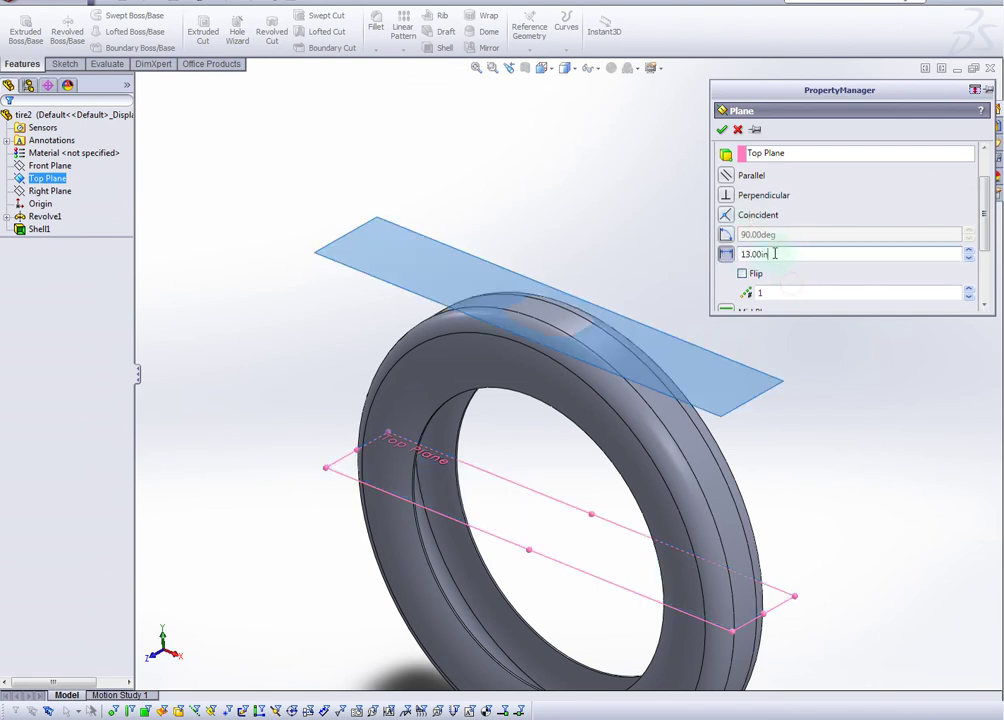
{"action": "key", "text": "Return"}
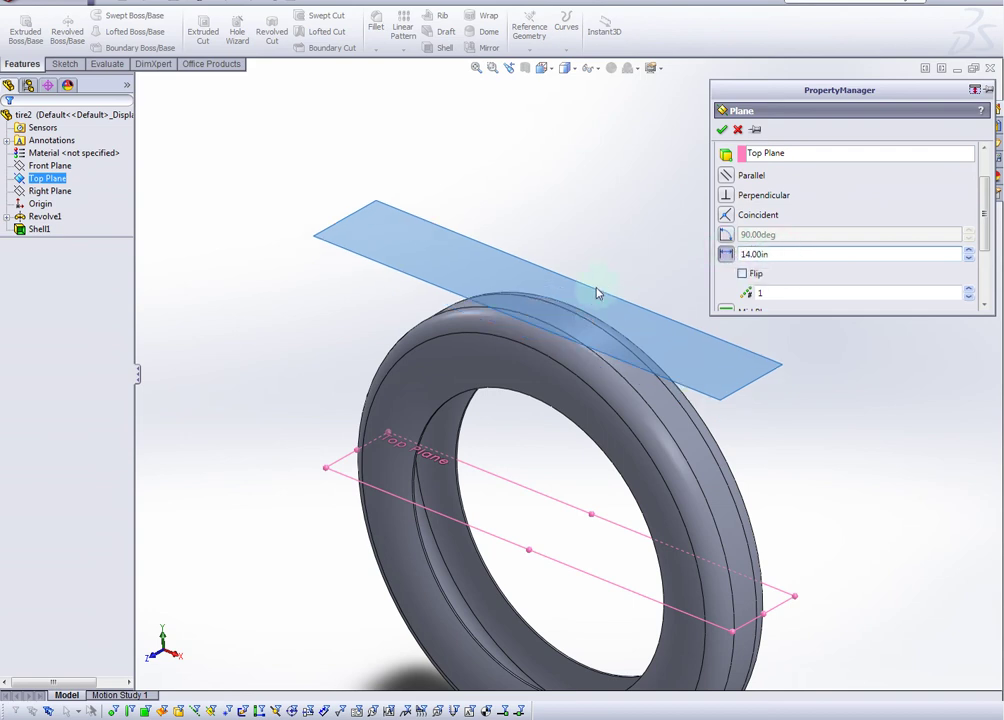
- Remove the invalid outer-face second reference and accept Plane1 above the tire
{"action": "middle_click_drag", "start_coordinate": [597, 293], "coordinate": [616, 244]}
{"action": "middle_click_drag", "start_coordinate": [560, 339], "coordinate": [550, 363]}
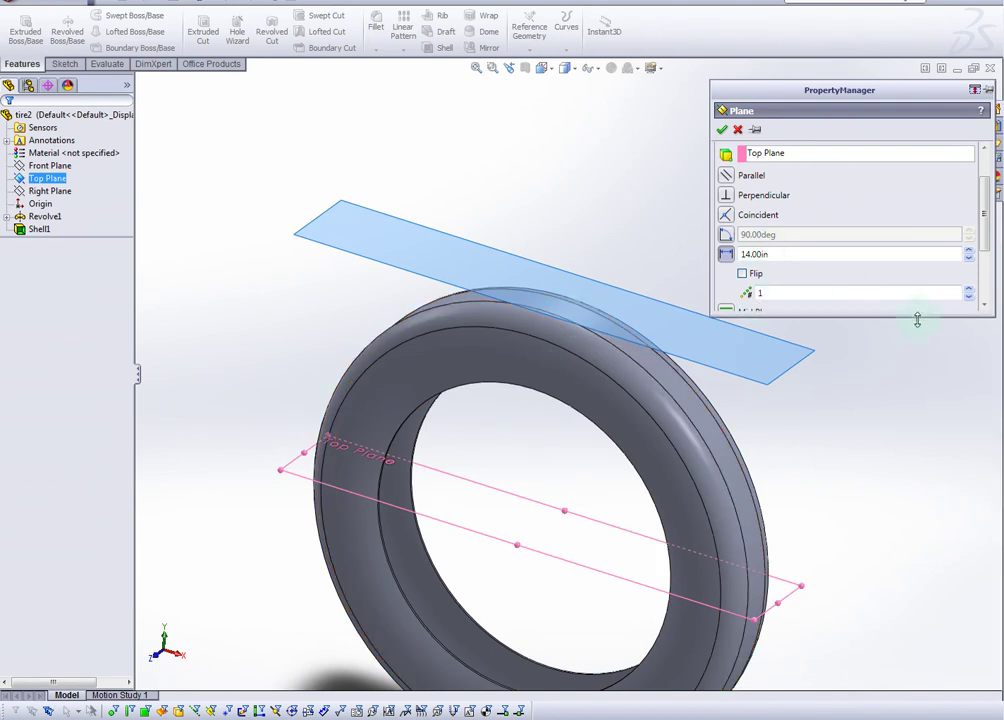
{"action": "left_click_drag", "start_coordinate": [917, 319], "coordinate": [917, 452]}
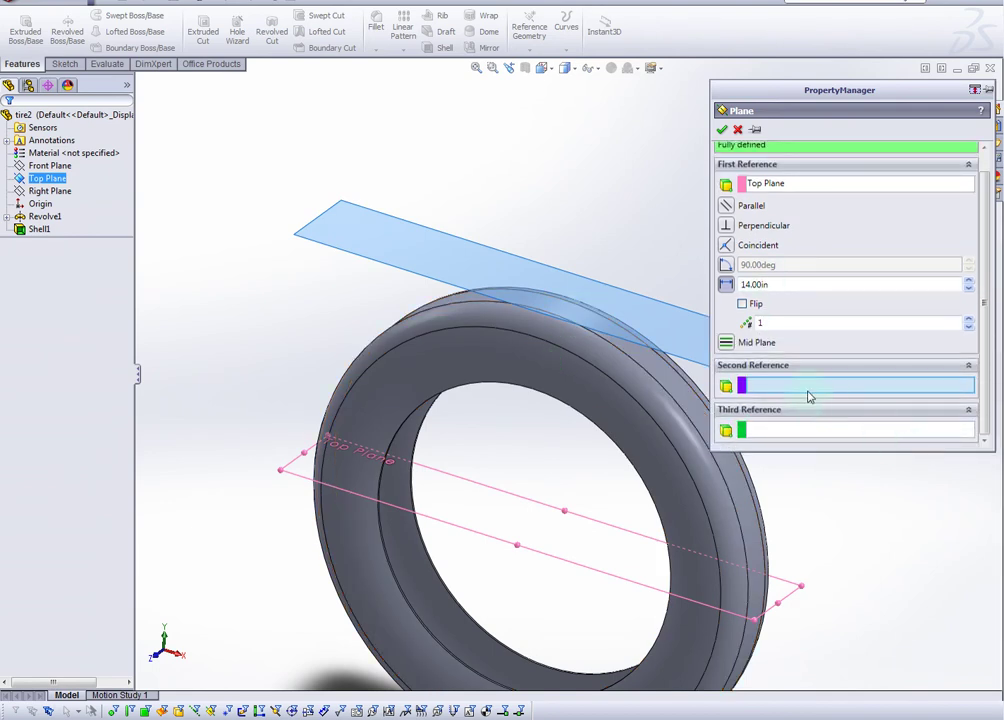
{"action": "left_click", "coordinate": [692, 395]}
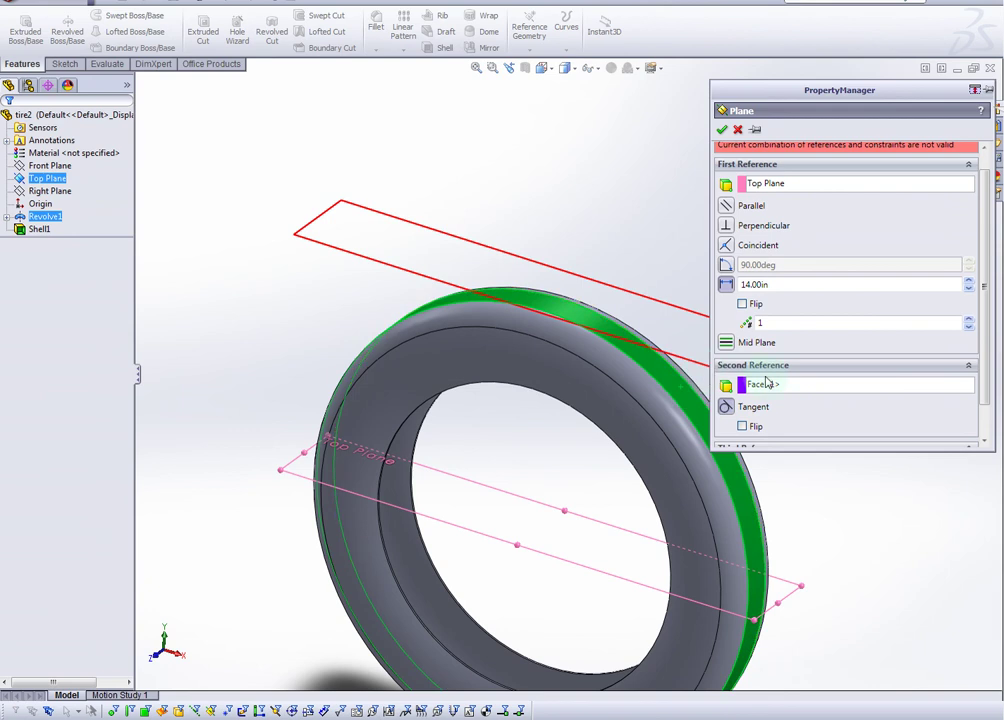
{"action": "left_click", "coordinate": [801, 394]}
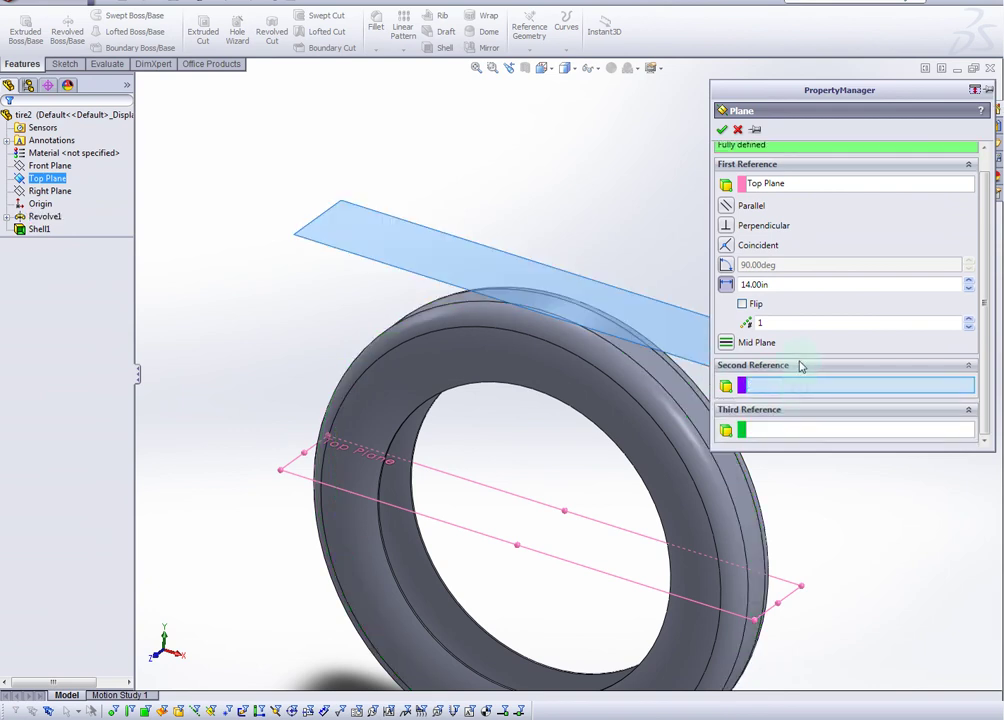
{"action": "left_click", "coordinate": [727, 130]}
{"action": "middle_click_drag", "start_coordinate": [672, 152], "coordinate": [532, 301]}
{"action": "scroll", "coordinate": [555, 333], "scroll_direction": "down", "scroll_amount": 3}
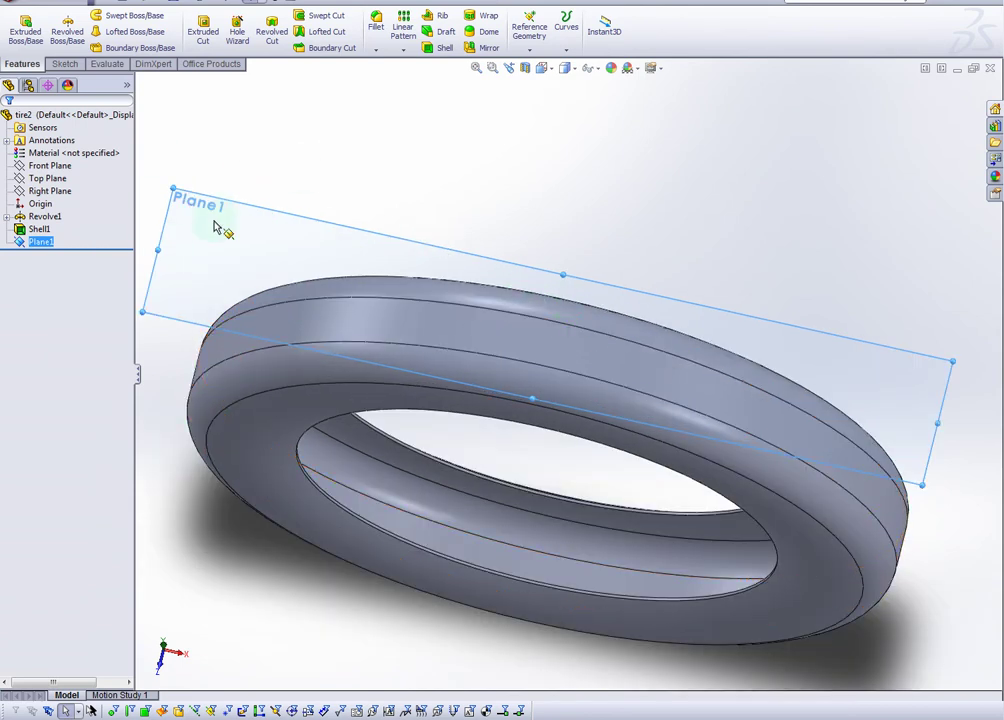
- Start a new sketch on Plane1 and view it normal to the plane
{"action": "left_click", "coordinate": [42, 243]}
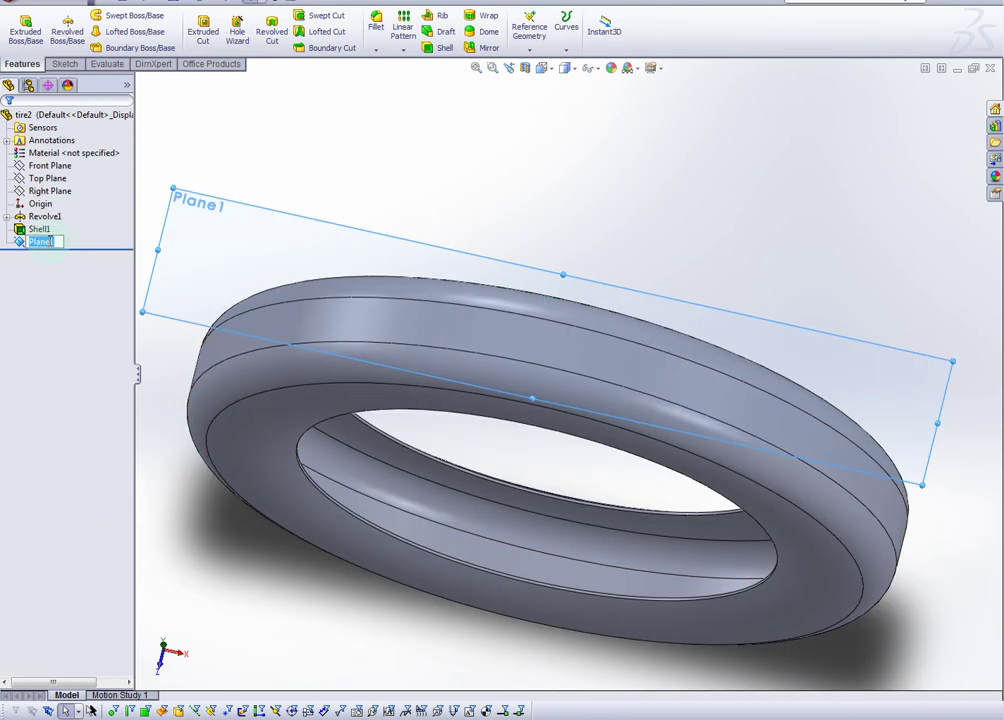
{"action": "left_click", "coordinate": [63, 63]}
{"action": "left_click", "coordinate": [20, 28]}
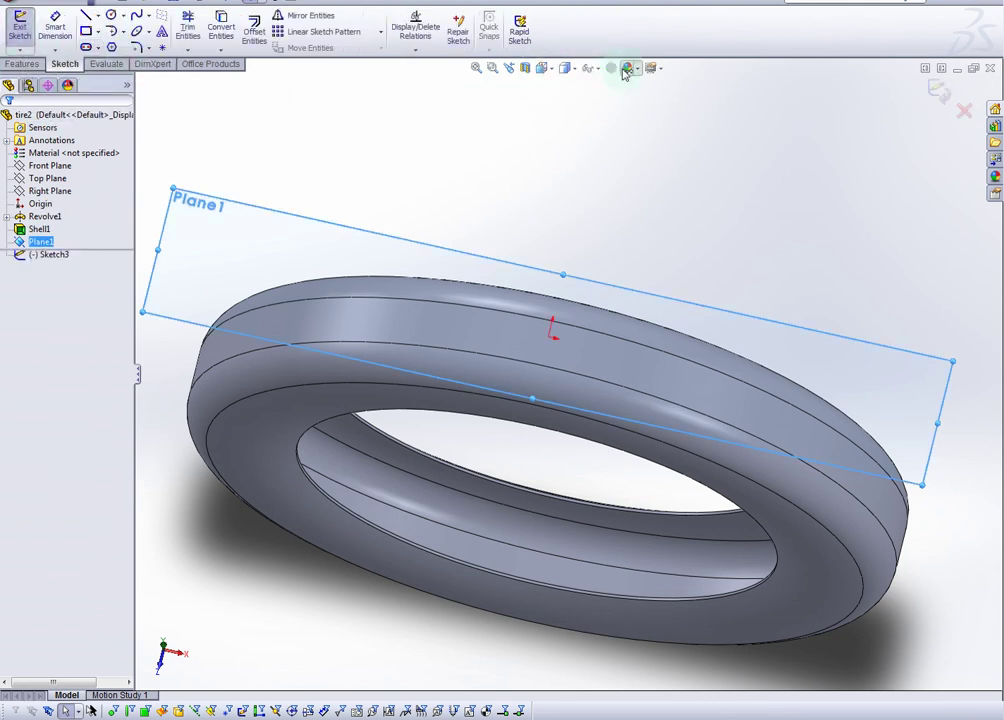
{"action": "left_click", "coordinate": [574, 68]}
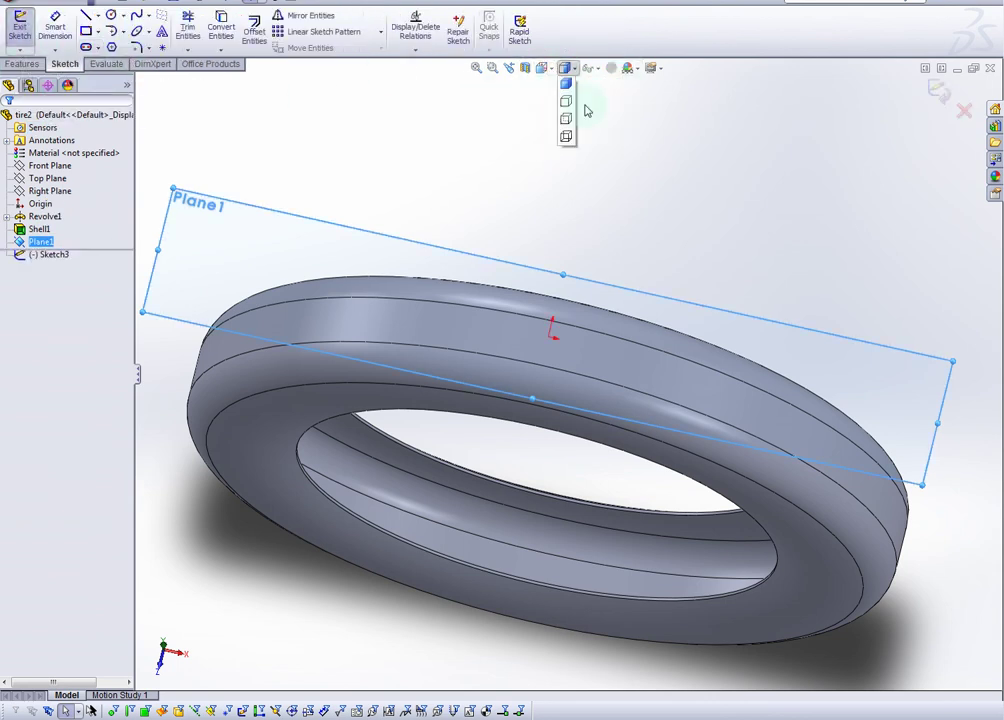
{"action": "left_click", "coordinate": [545, 68]}
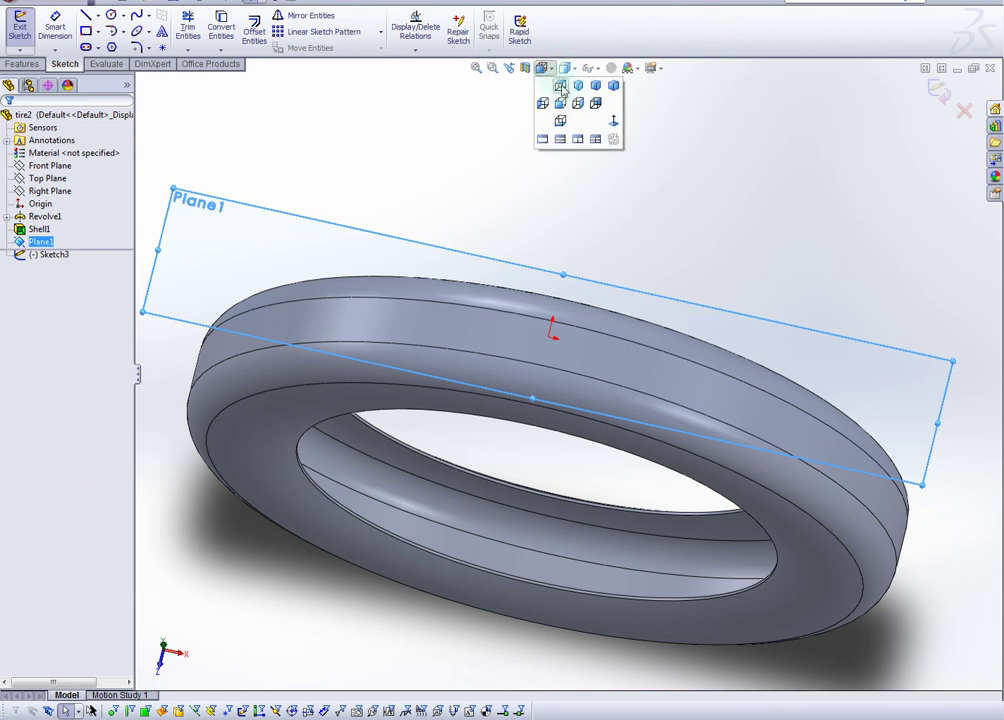
{"action": "left_click", "coordinate": [614, 122]}
{"action": "scroll", "coordinate": [618, 352], "scroll_direction": "down", "scroll_amount": 5}
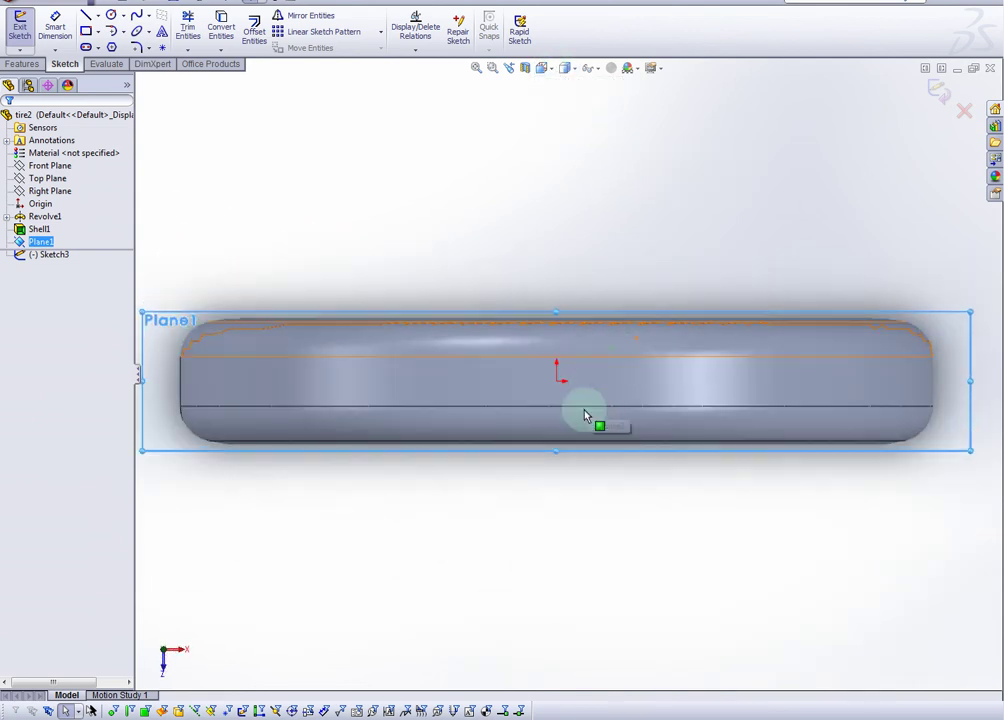
- Draw a closed chevron outline of straight lines starting and ending at the origin
{"action": "left_click", "coordinate": [86, 16]}
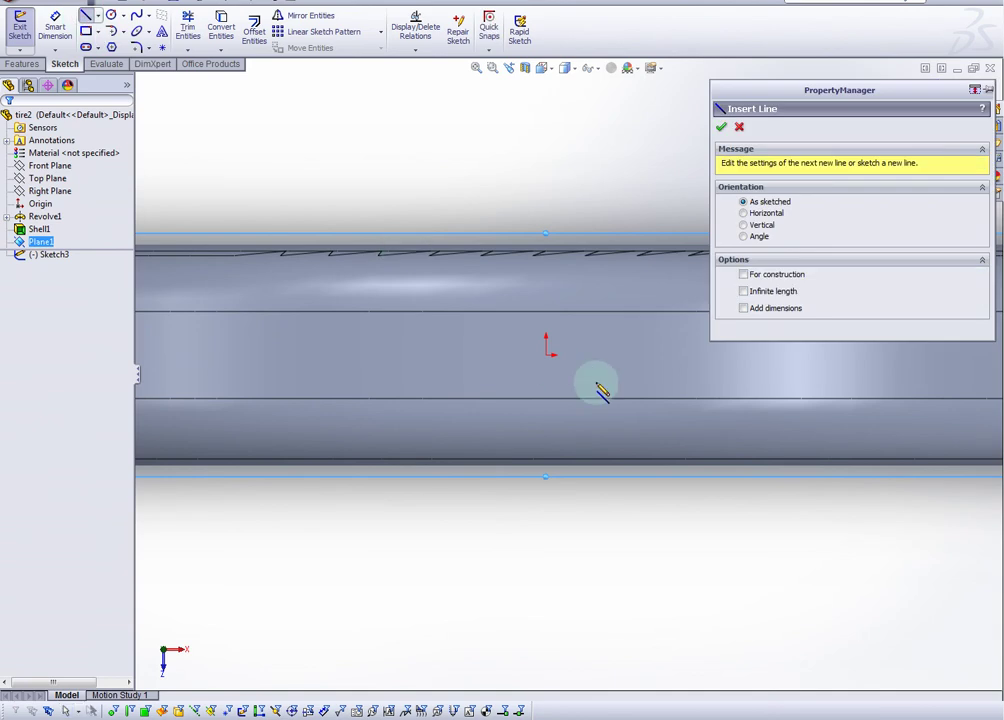
{"action": "left_click", "coordinate": [546, 356]}
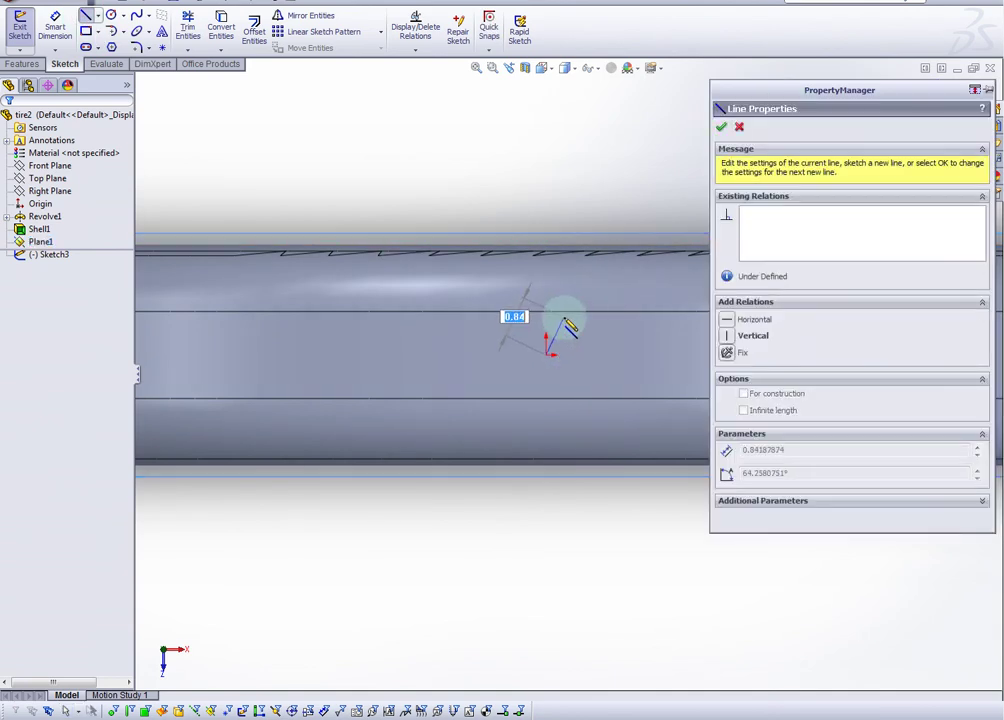
{"action": "left_click", "coordinate": [584, 319]}
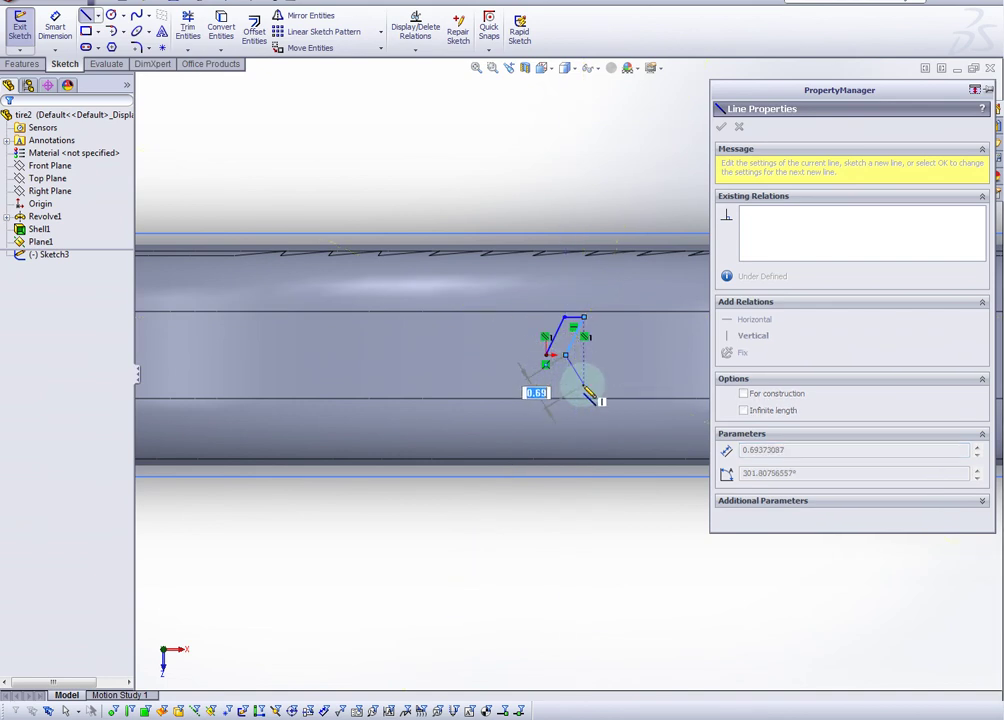
{"action": "left_click", "coordinate": [571, 380]}
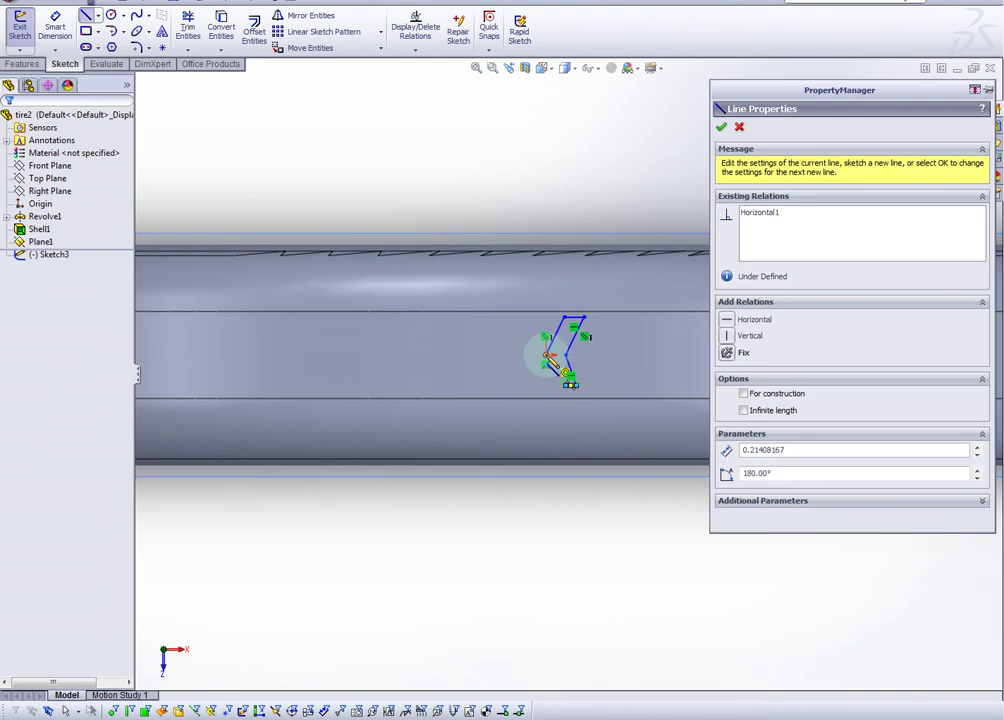
{"action": "left_click", "coordinate": [575, 390]}
{"action": "key", "text": "Escape"}
{"action": "scroll", "coordinate": [590, 350], "scroll_direction": "down", "scroll_amount": 3}
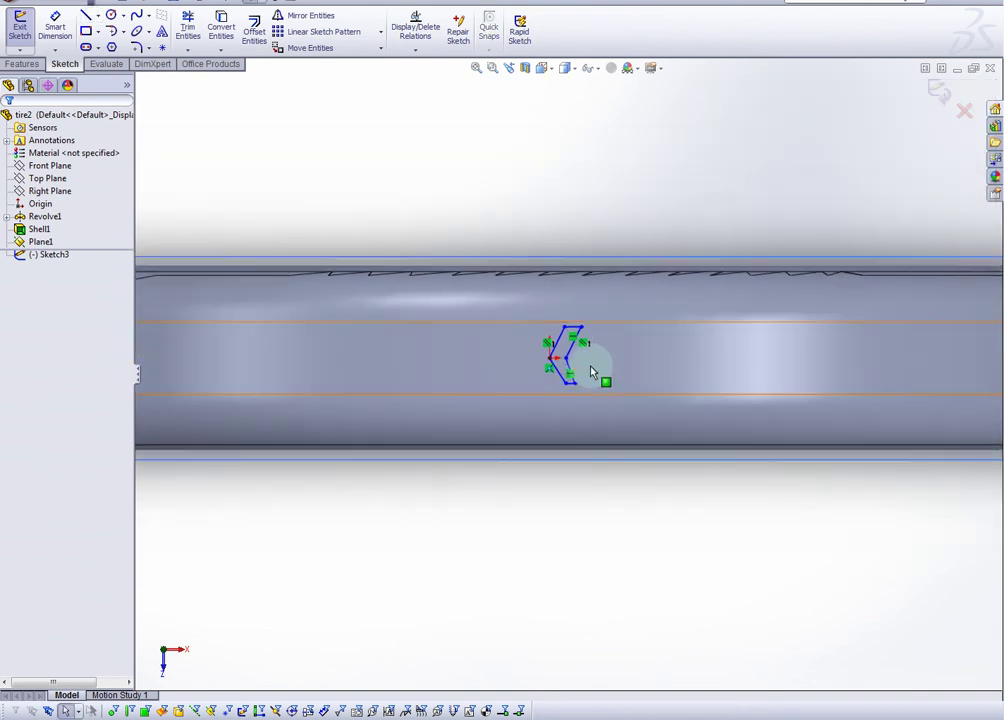
{"action": "scroll", "coordinate": [584, 354], "scroll_direction": "down", "scroll_amount": 2}
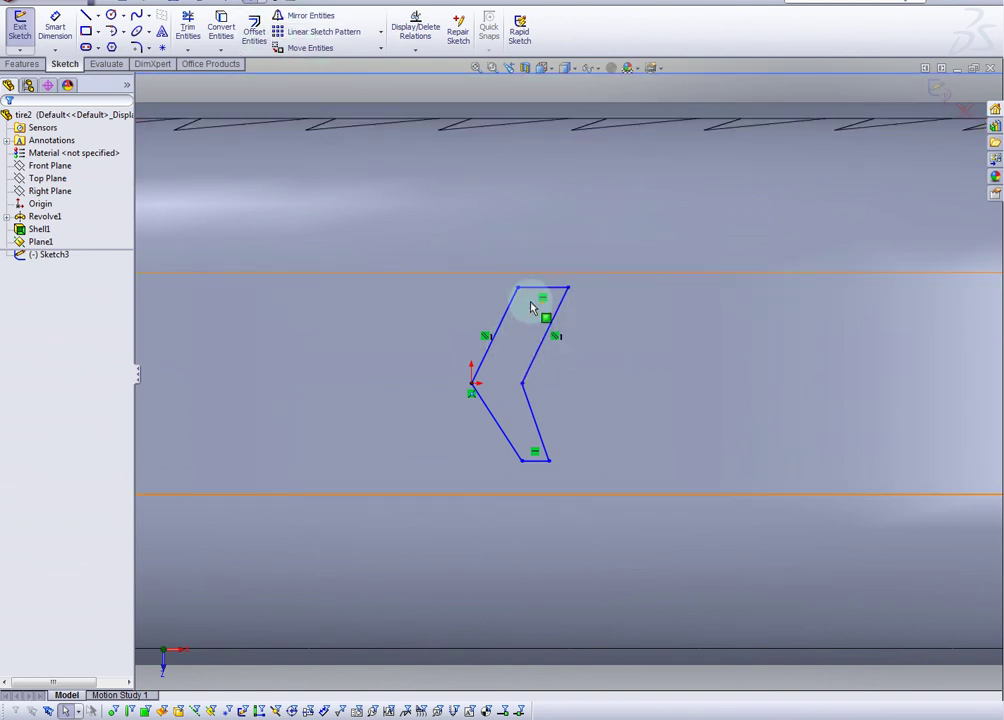
- Make the lower edges parallel and set equal relations on top/bottom and left edge pairs
{"action": "left_click", "coordinate": [532, 392]}
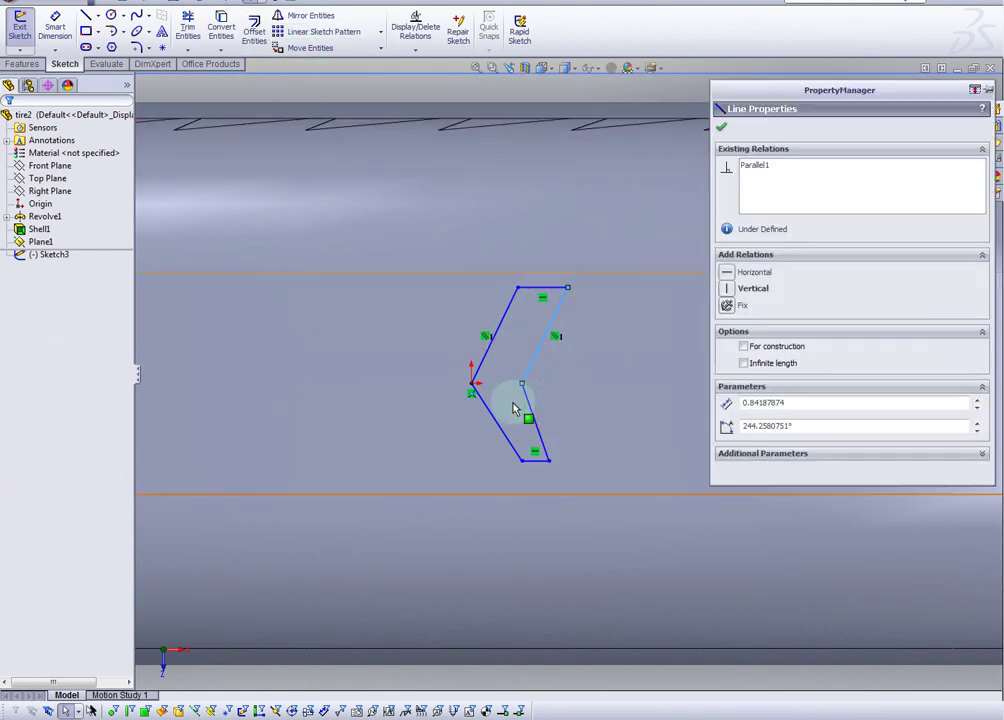
{"action": "left_click", "coordinate": [515, 353]}
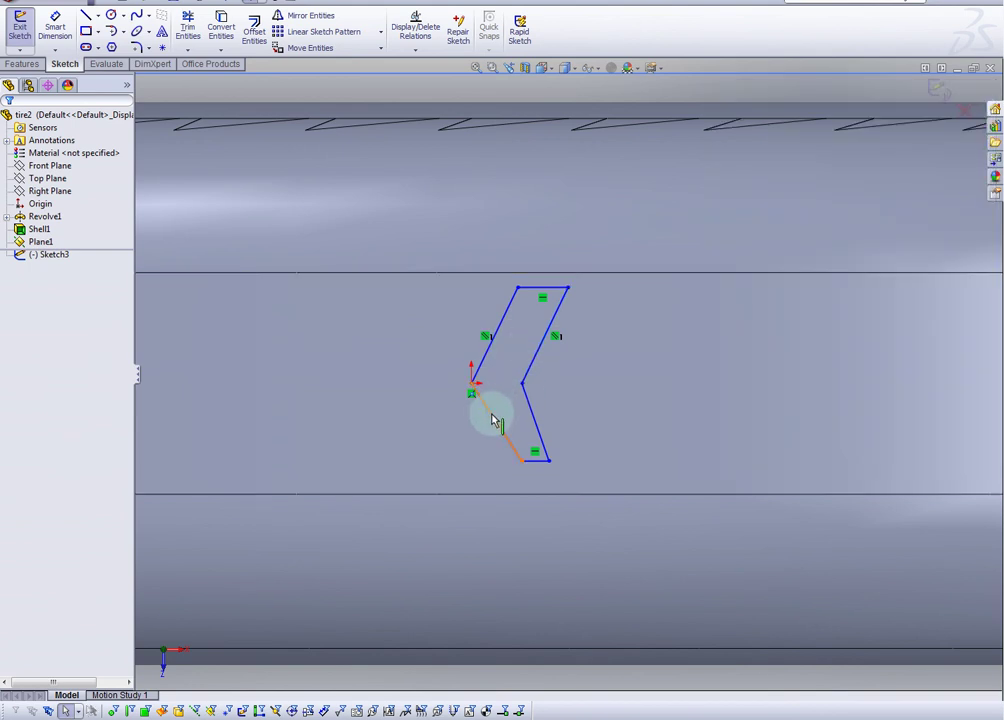
{"action": "left_click", "coordinate": [493, 421]}
{"action": "left_click", "coordinate": [536, 421], "text": "ctrl"}
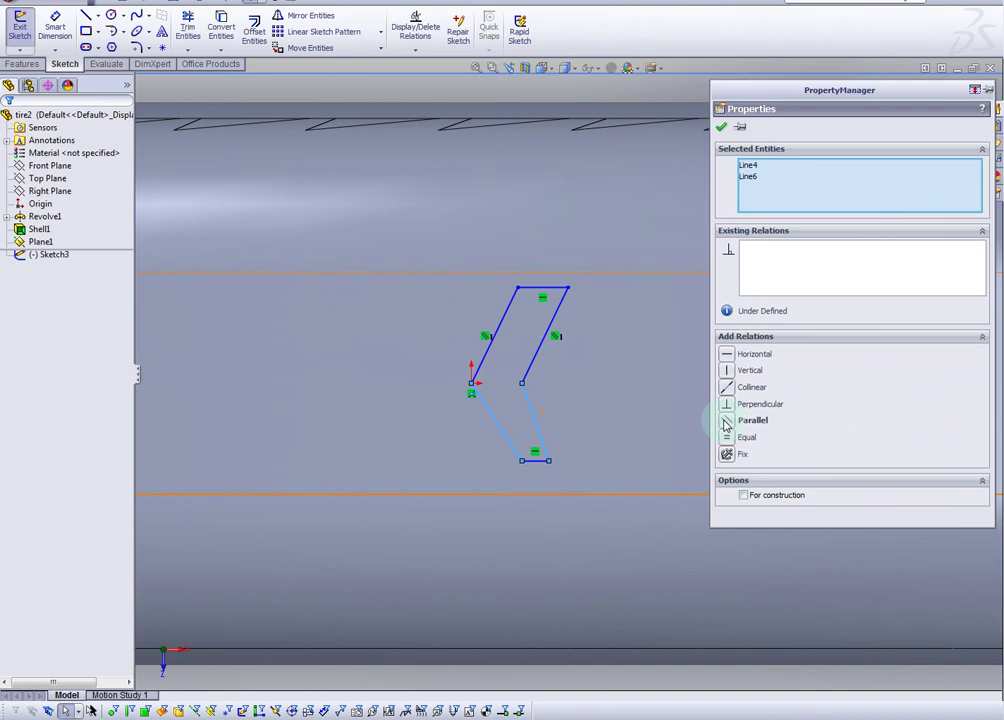
{"action": "left_click", "coordinate": [575, 375]}
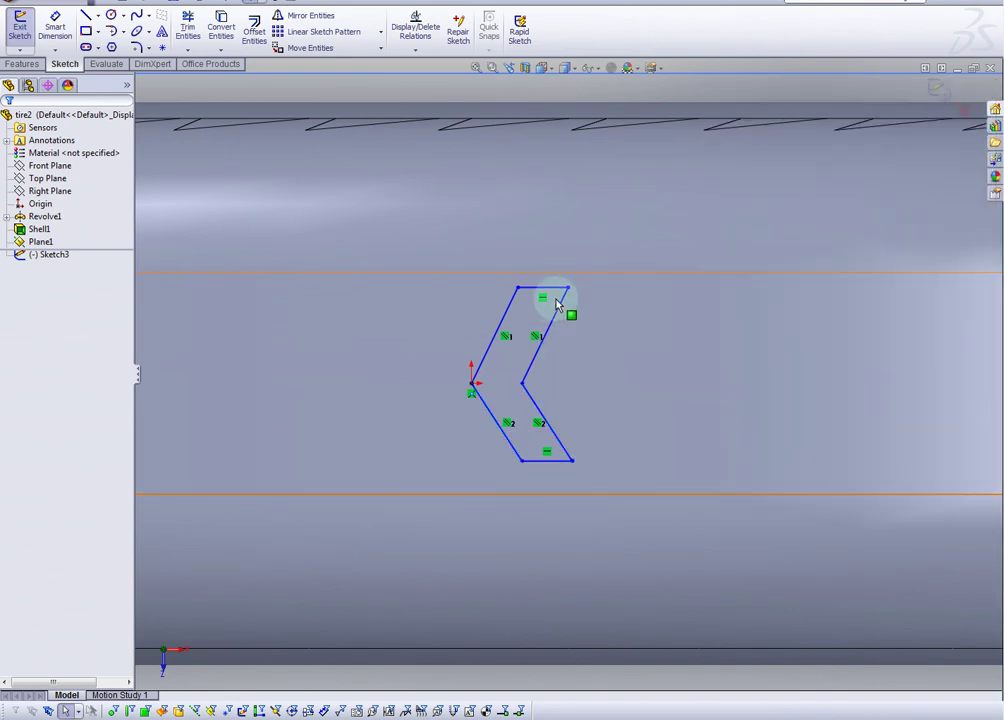
{"action": "left_click", "coordinate": [549, 460], "text": "ctrl"}
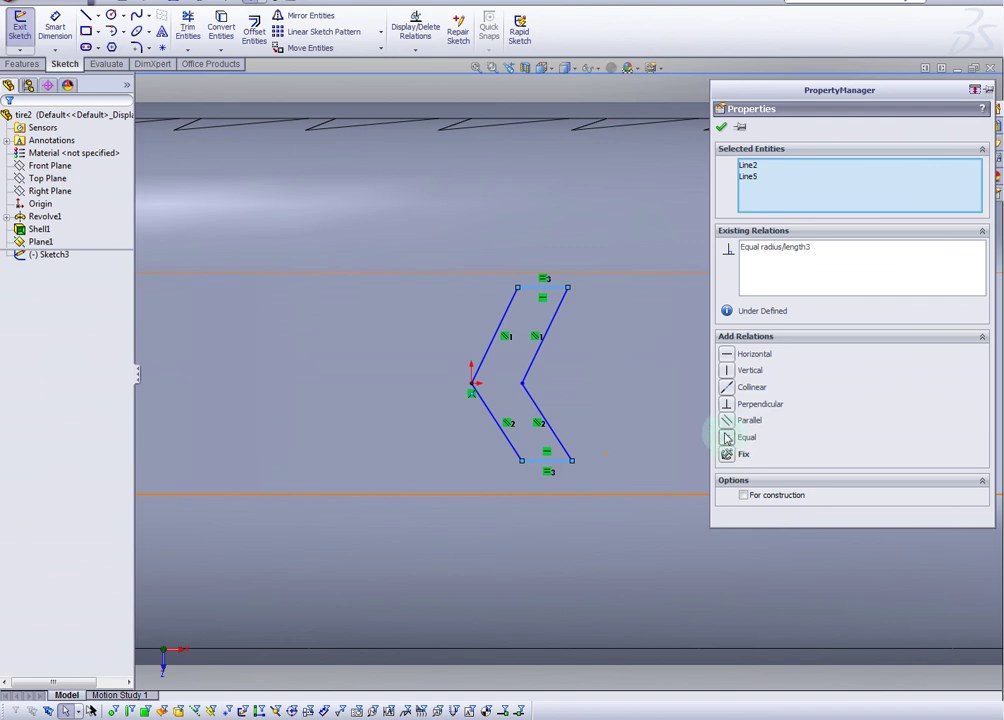
{"action": "left_click", "coordinate": [571, 347]}
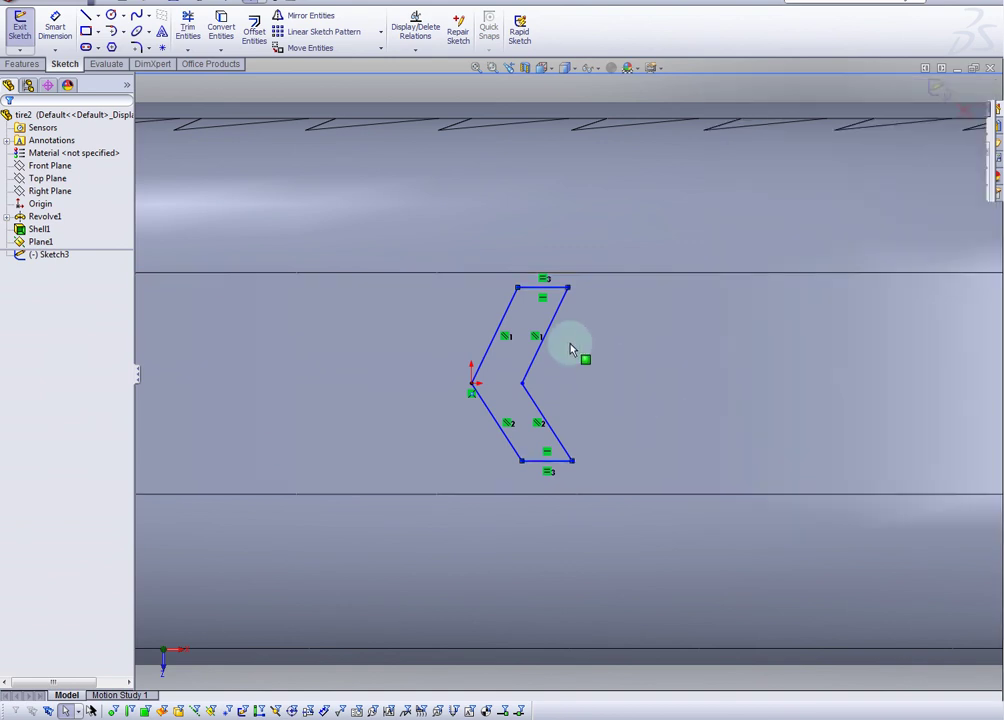
{"action": "left_click", "coordinate": [491, 356]}
{"action": "left_click", "coordinate": [490, 419], "text": "ctrl"}
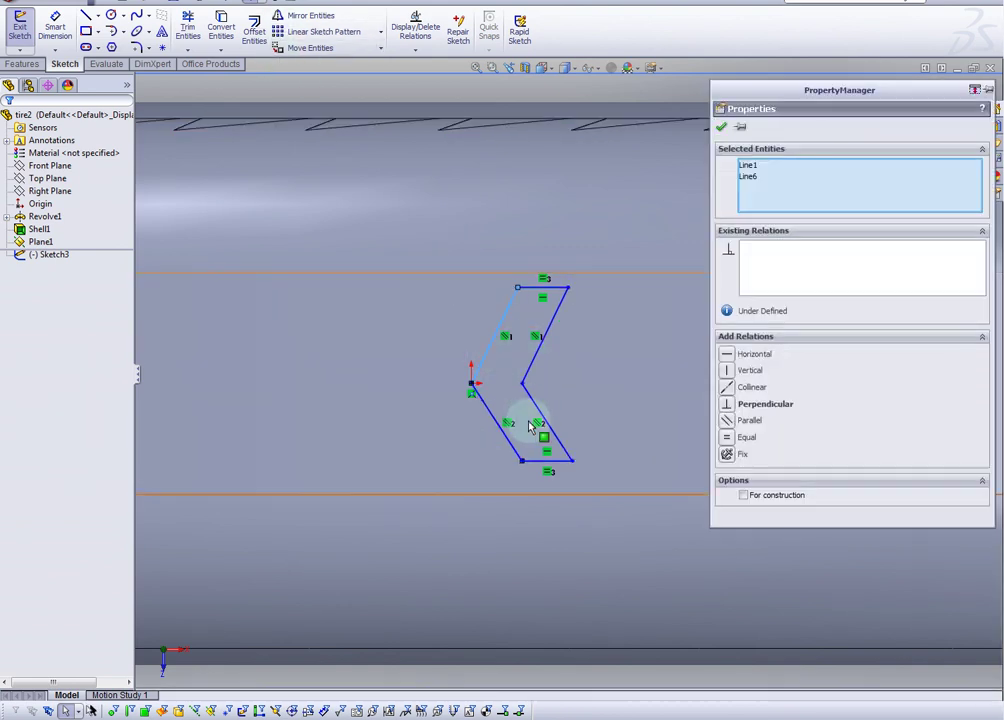
{"action": "left_click", "coordinate": [735, 441]}
{"action": "left_click", "coordinate": [596, 394]}
- Drag the chevron's top and bottom edges until they snap horizontal
{"action": "mouse_move", "coordinate": [555, 288]}
{"action": "left_mouse_down"}
{"action": "mouse_move", "coordinate": [568, 342]}
{"action": "mouse_move", "coordinate": [529, 294]}
{"action": "mouse_move", "coordinate": [567, 334]}
{"action": "mouse_move", "coordinate": [540, 301]}
{"action": "left_mouse_up"}
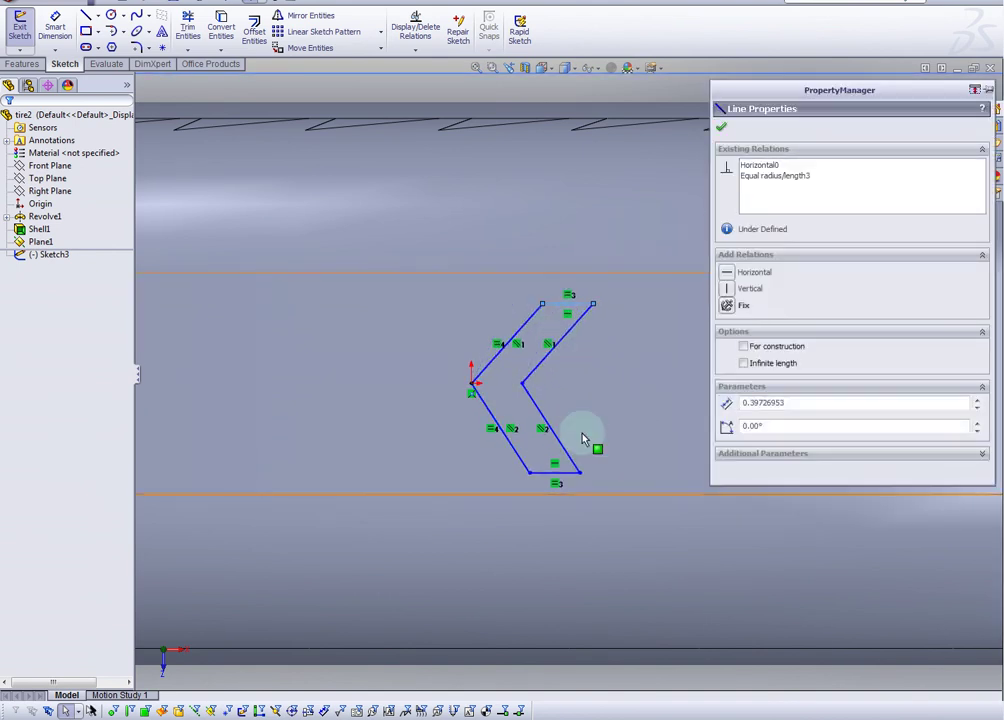
{"action": "left_click_drag", "start_coordinate": [583, 438], "coordinate": [565, 472]}
{"action": "left_click_drag", "start_coordinate": [574, 309], "coordinate": [540, 294]}
{"action": "left_click", "coordinate": [556, 476]}
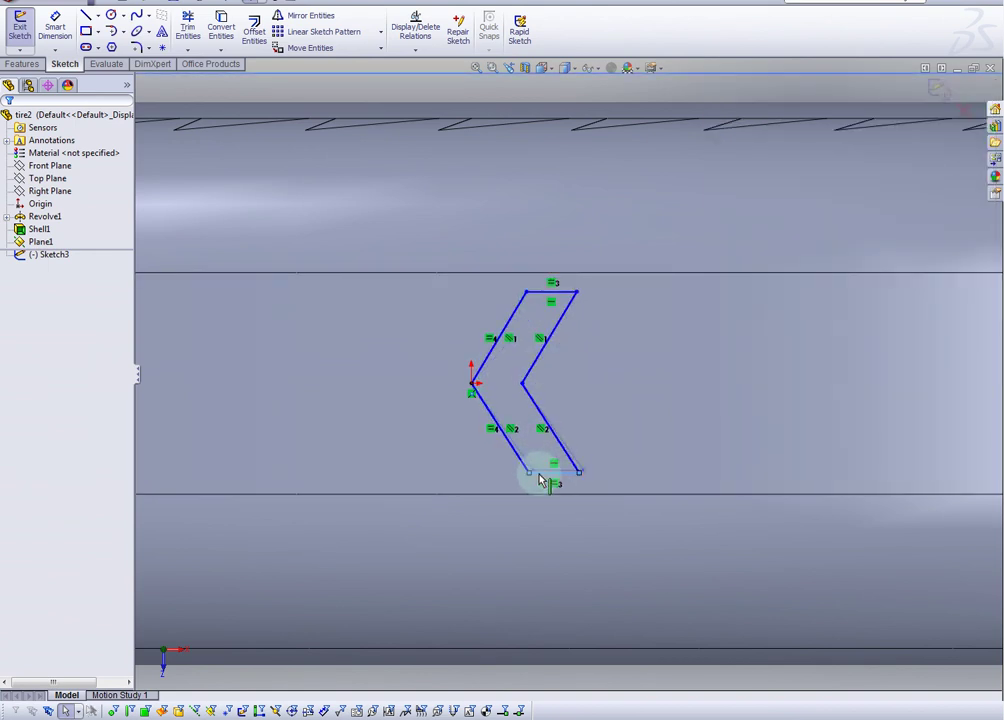
{"action": "left_click", "coordinate": [540, 481]}
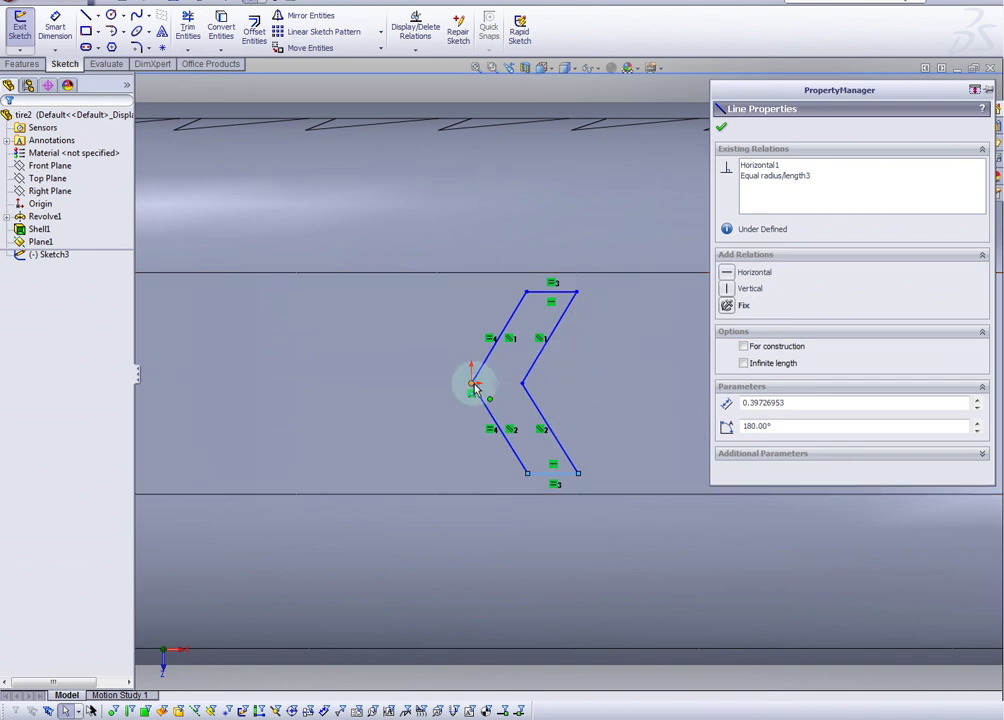
- Draw a horizontal construction centerline rightward from the chevron's inner point
{"action": "left_click", "coordinate": [95, 18]}
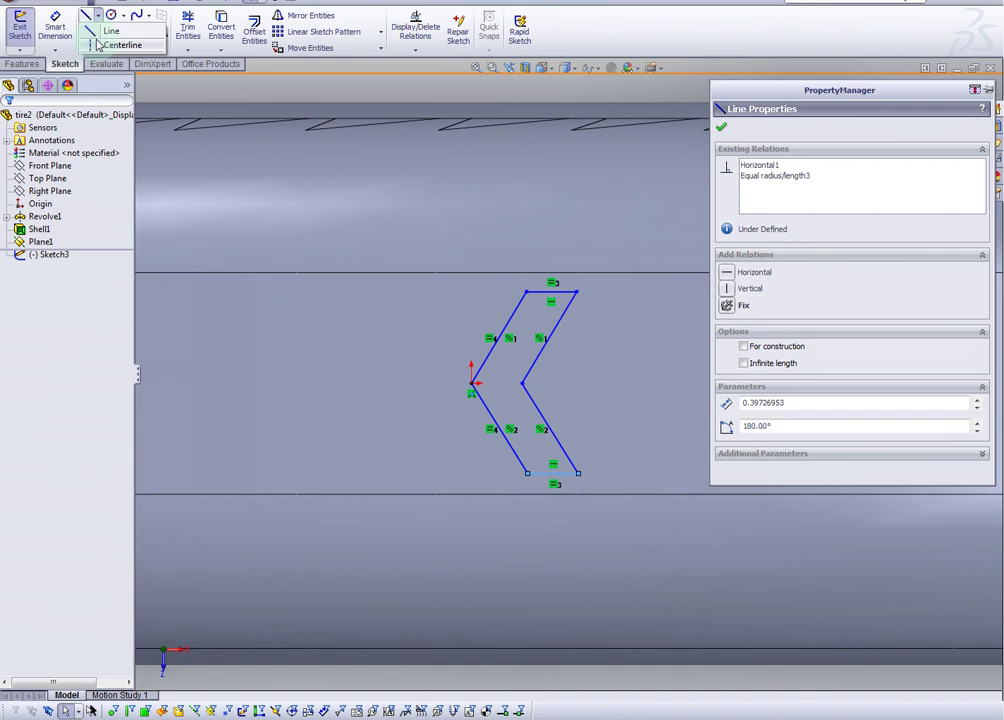
{"action": "left_click", "coordinate": [100, 45]}
{"action": "left_click", "coordinate": [522, 383]}
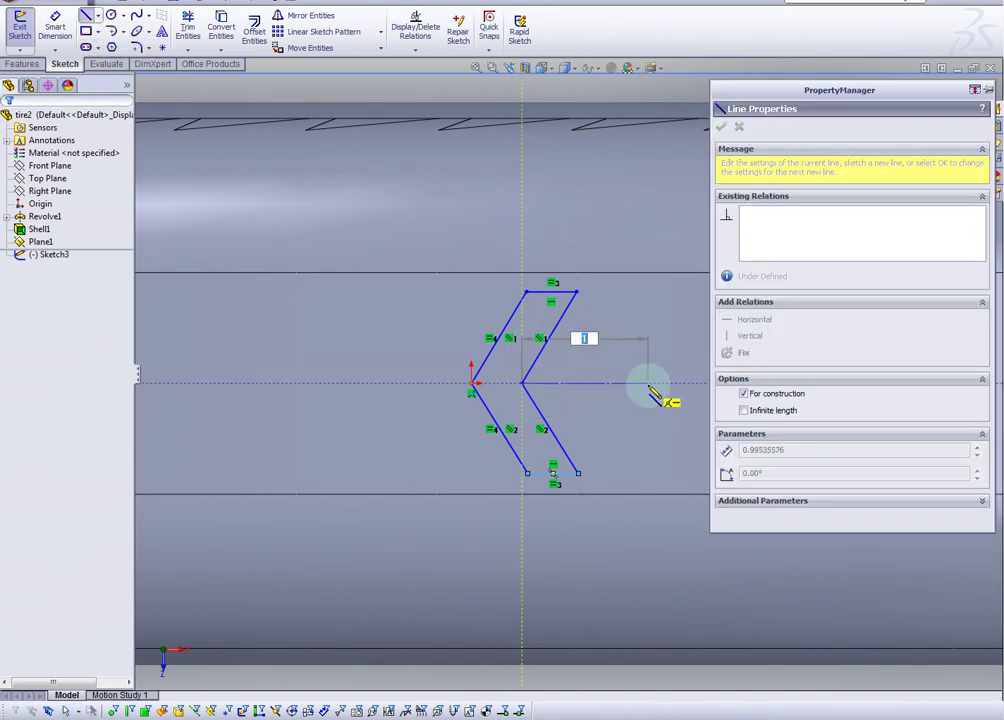
{"action": "left_click", "coordinate": [648, 385]}
{"action": "key", "text": "Escape"}
- Make the chevron's top-right and bottom-right corners symmetric about the centerline
{"action": "left_click", "coordinate": [576, 294]}
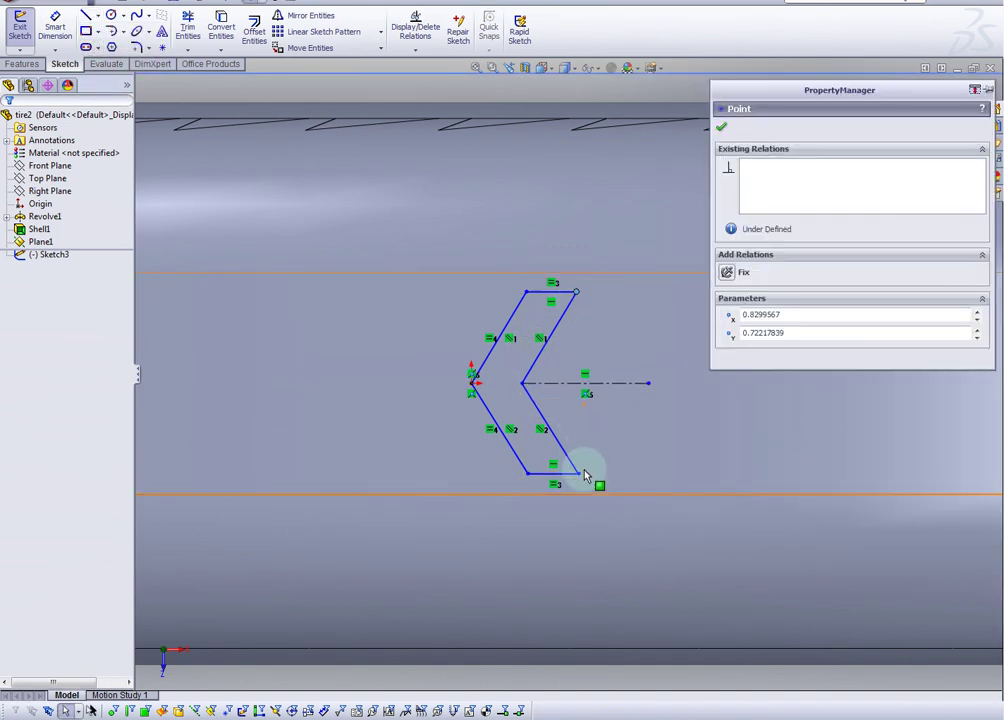
{"action": "left_click", "coordinate": [578, 472], "text": "ctrl"}
{"action": "left_click", "coordinate": [612, 384], "text": "ctrl"}
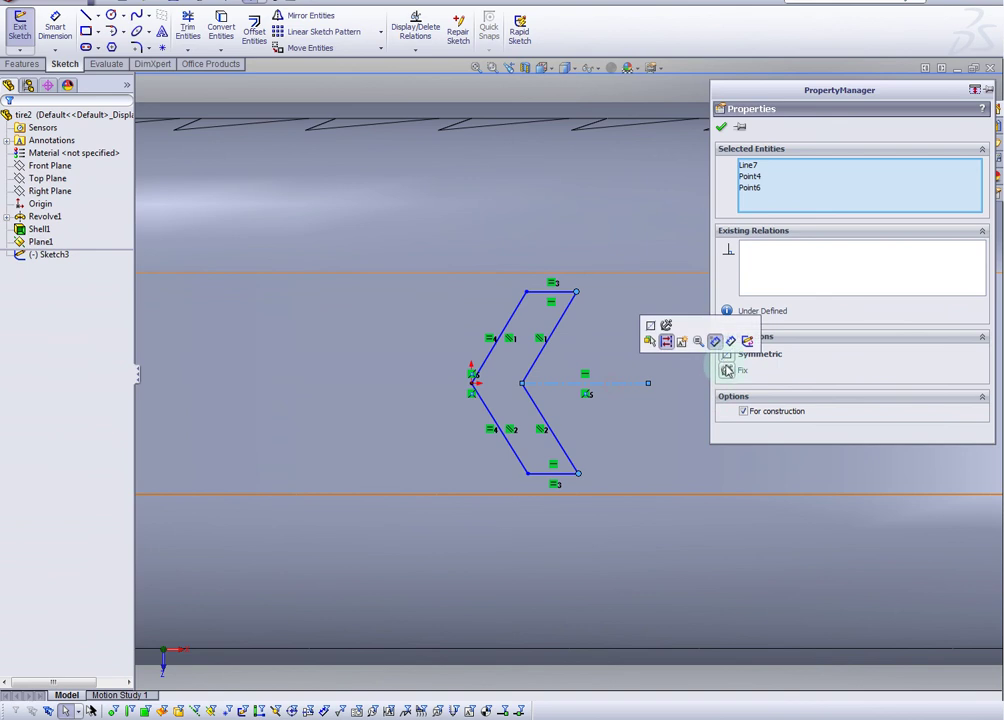
{"action": "left_click", "coordinate": [728, 358]}
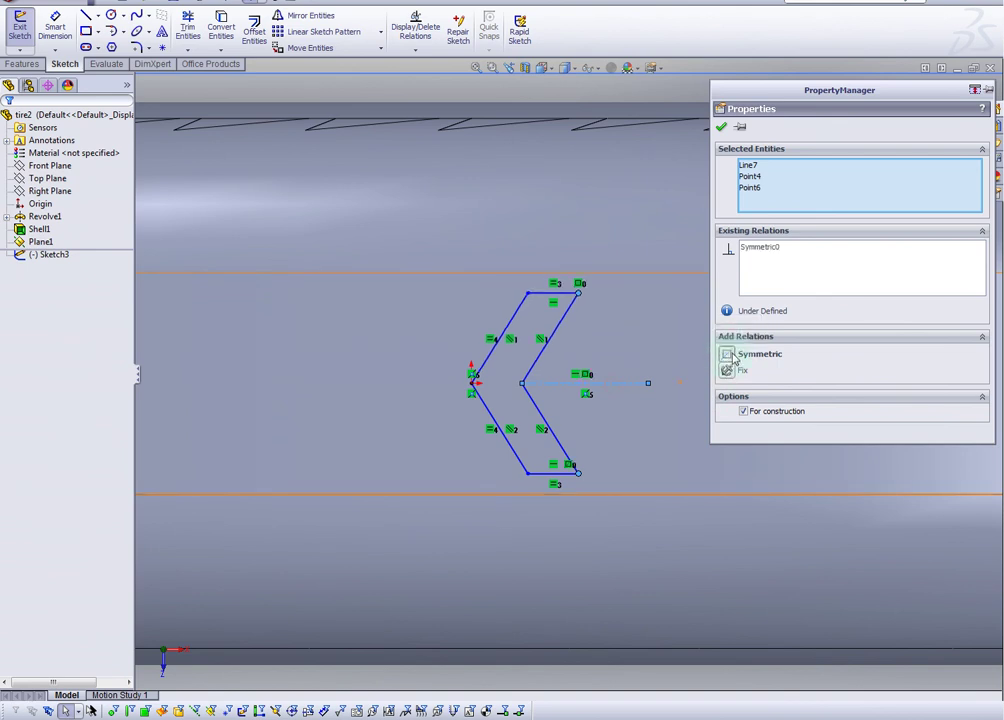
{"action": "left_click", "coordinate": [610, 343]}
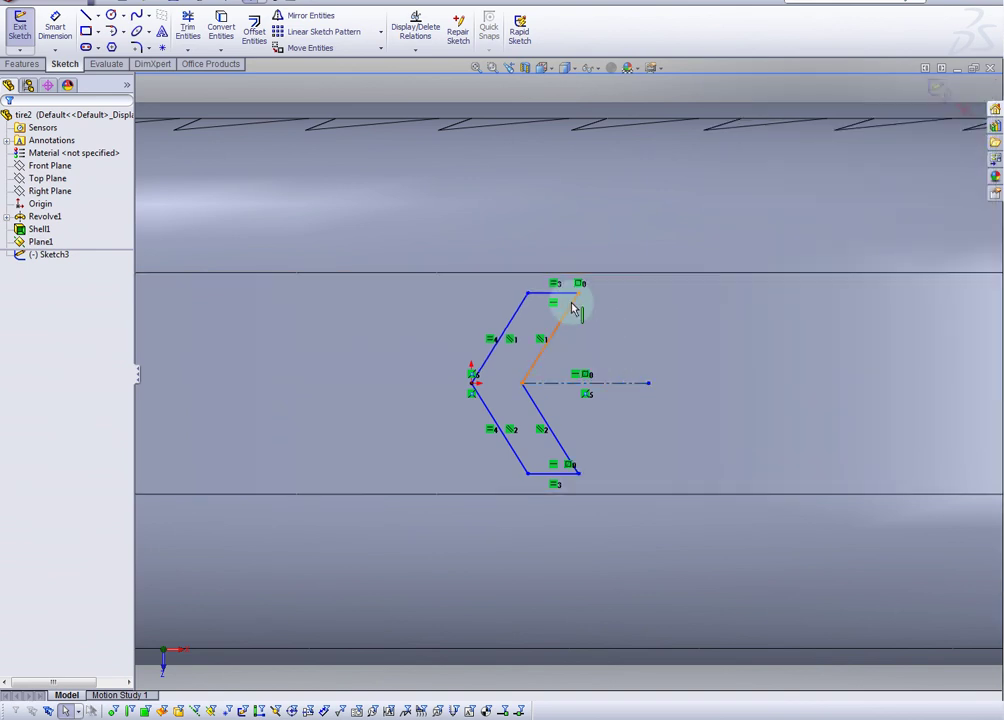
{"action": "mouse_move", "coordinate": [577, 295]}
{"action": "left_mouse_down"}
{"action": "mouse_move", "coordinate": [560, 298]}
{"action": "mouse_move", "coordinate": [627, 296]}
{"action": "mouse_move", "coordinate": [585, 271]}
{"action": "mouse_move", "coordinate": [590, 343]}
{"action": "mouse_move", "coordinate": [576, 282]}
{"action": "mouse_move", "coordinate": [573, 299]}
{"action": "left_mouse_up"}
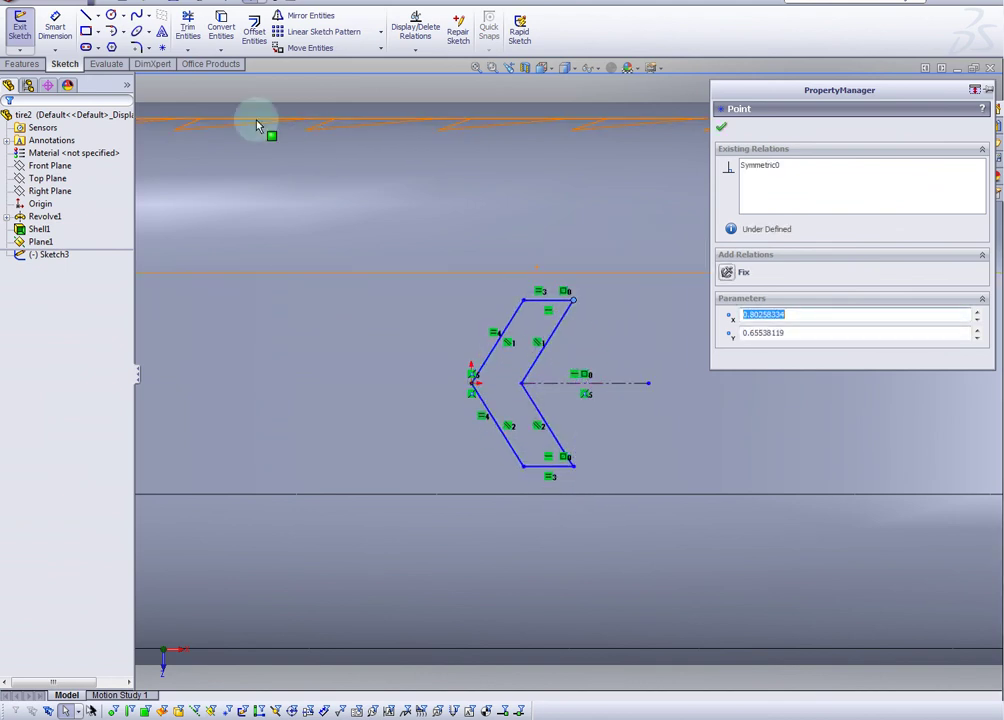
- Dimension the chevron's top edge to 0.375 in and its height to 1.5 in
{"action": "left_click", "coordinate": [57, 32]}
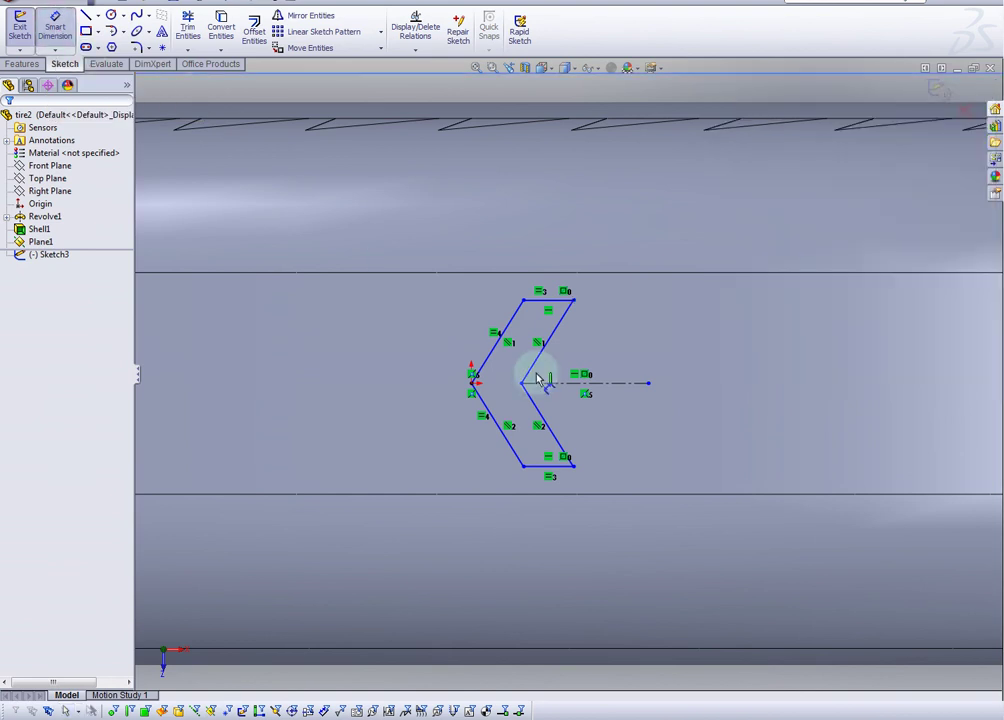
{"action": "left_click", "coordinate": [560, 299]}
{"action": "left_click", "coordinate": [556, 250]}
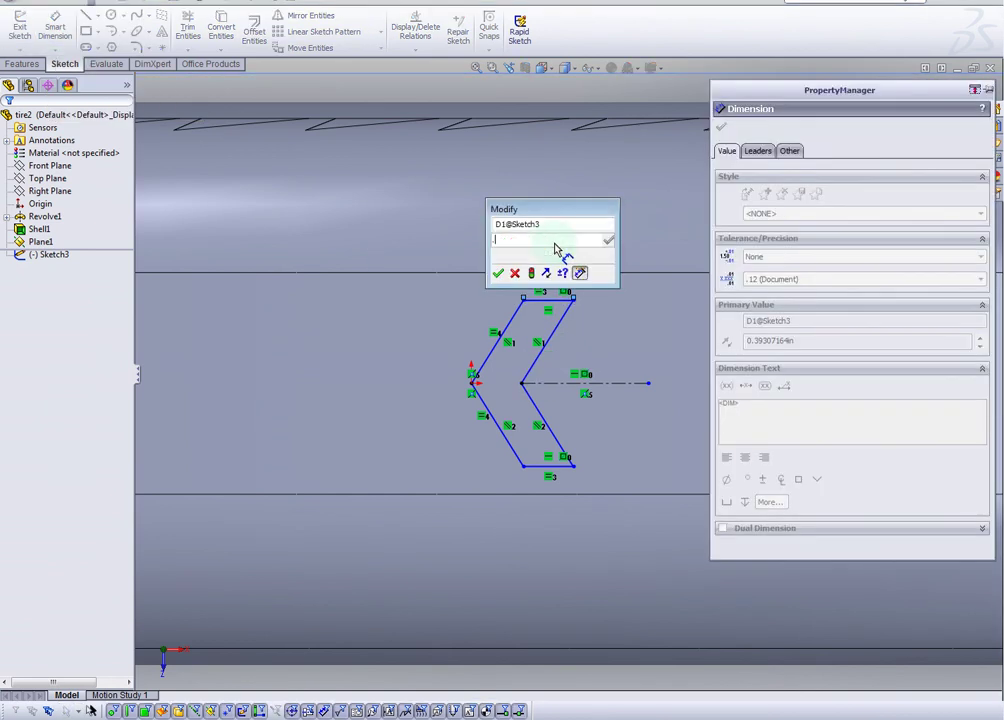
{"action": "type", "text": ".375"}
{"action": "key", "text": "Return"}
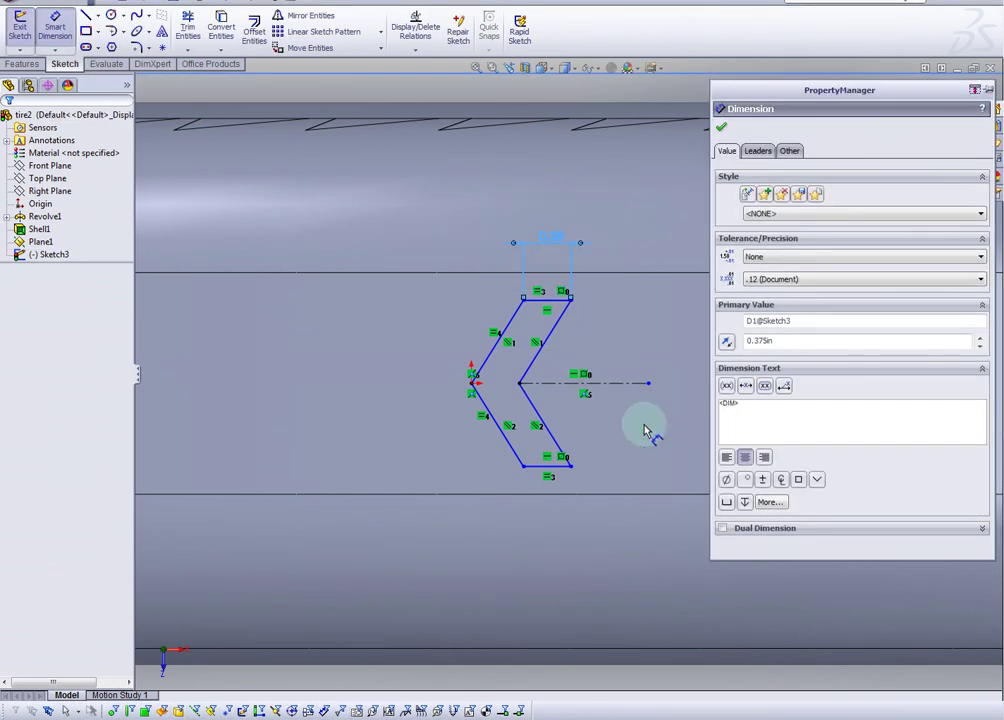
{"action": "left_click", "coordinate": [567, 298]}
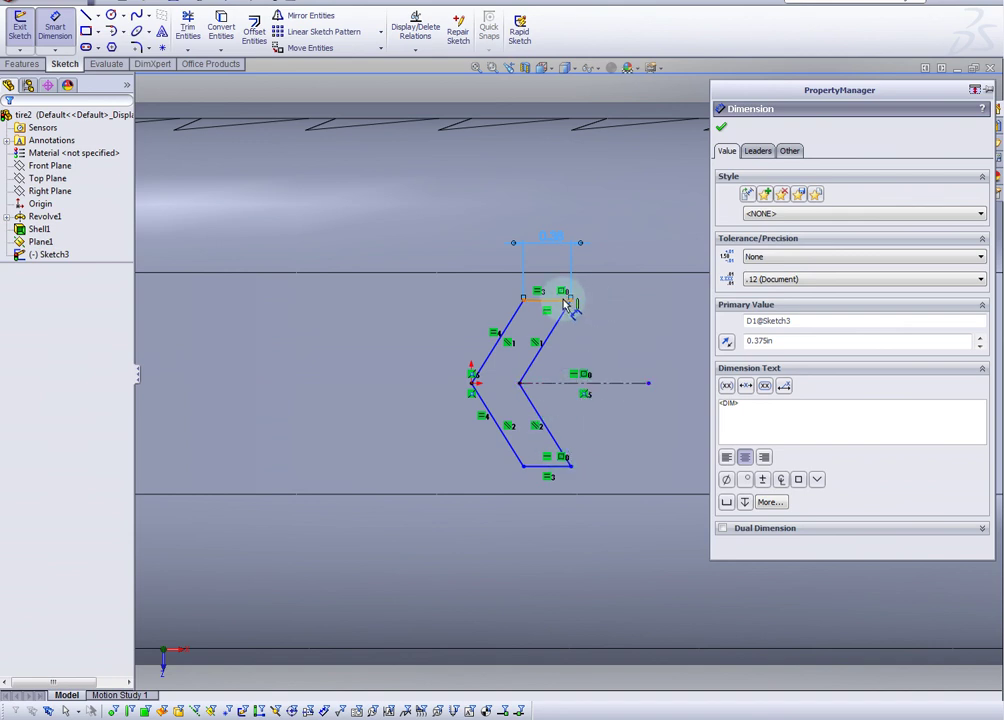
{"action": "left_click", "coordinate": [562, 465]}
{"action": "left_click", "coordinate": [556, 472]}
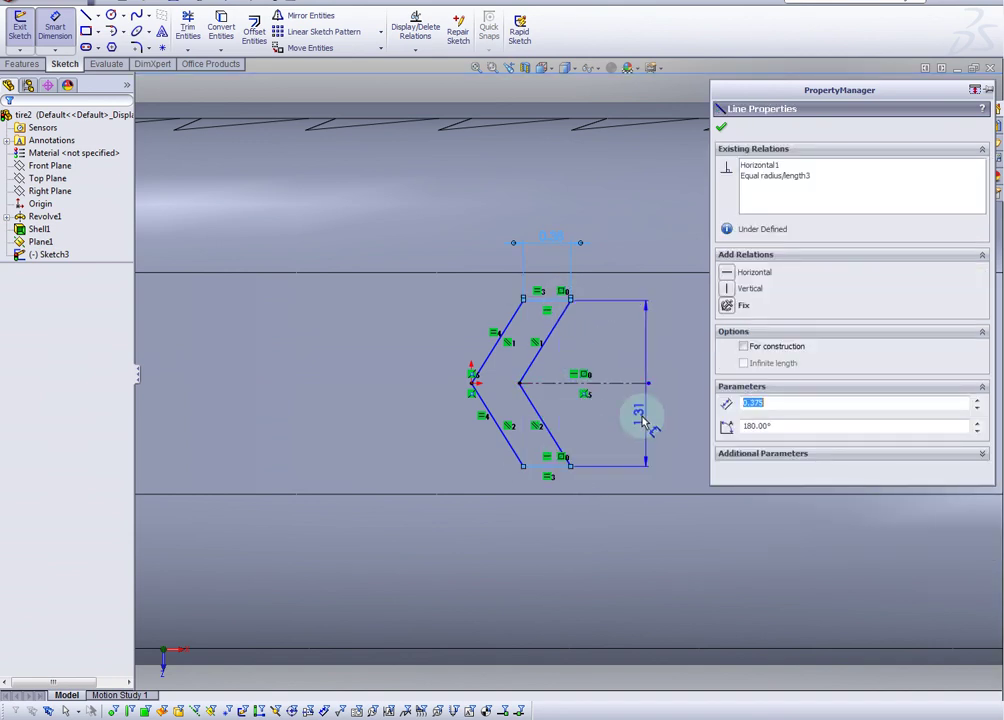
{"action": "left_click", "coordinate": [643, 413]}
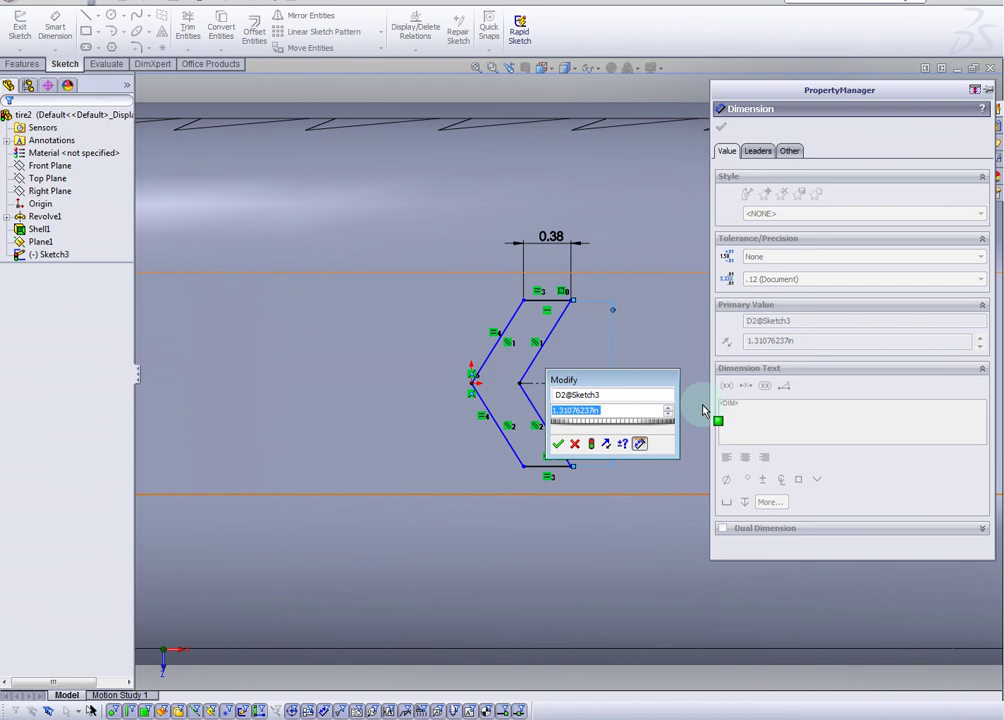
{"action": "type", "text": "1.5"}
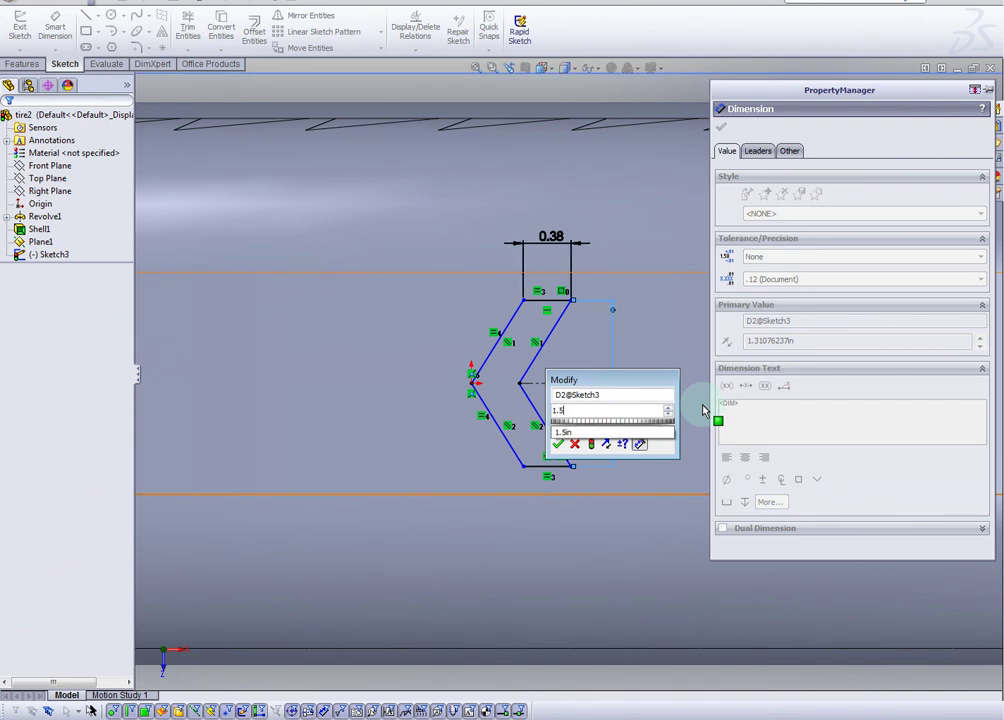
{"action": "key", "text": "Return"}
{"action": "key", "text": "Escape"}
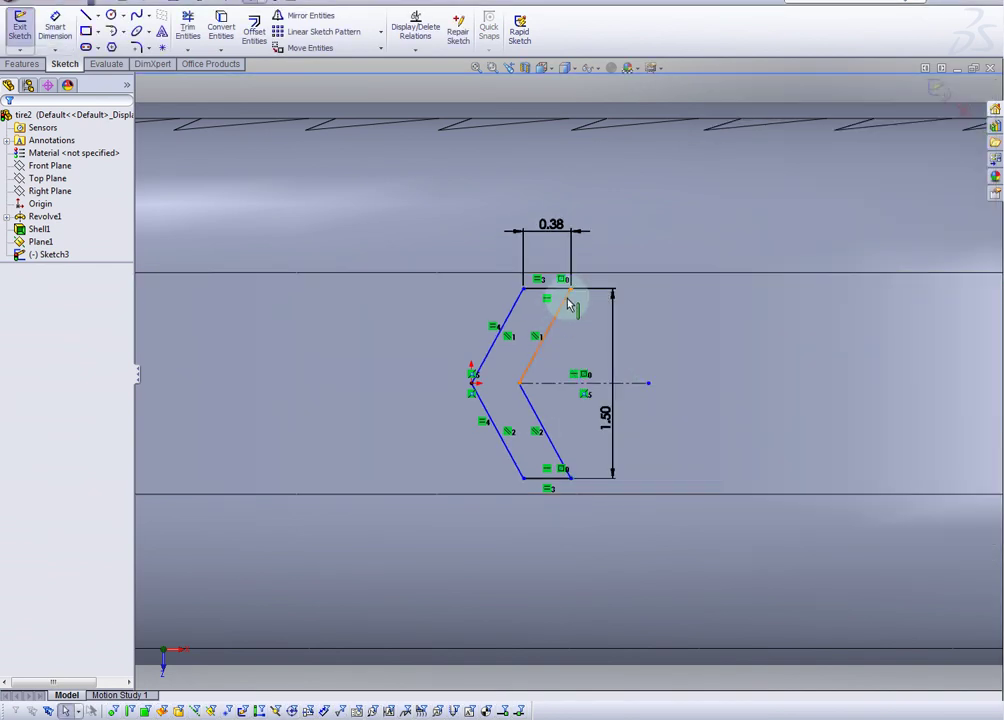
- Add a 70° angle between the inner upper line and the centerline
{"action": "left_click", "coordinate": [570, 307]}
{"action": "mouse_move", "coordinate": [570, 290]}
{"action": "left_mouse_down"}
{"action": "mouse_move", "coordinate": [583, 300]}
{"action": "mouse_move", "coordinate": [570, 290]}
{"action": "left_mouse_up"}
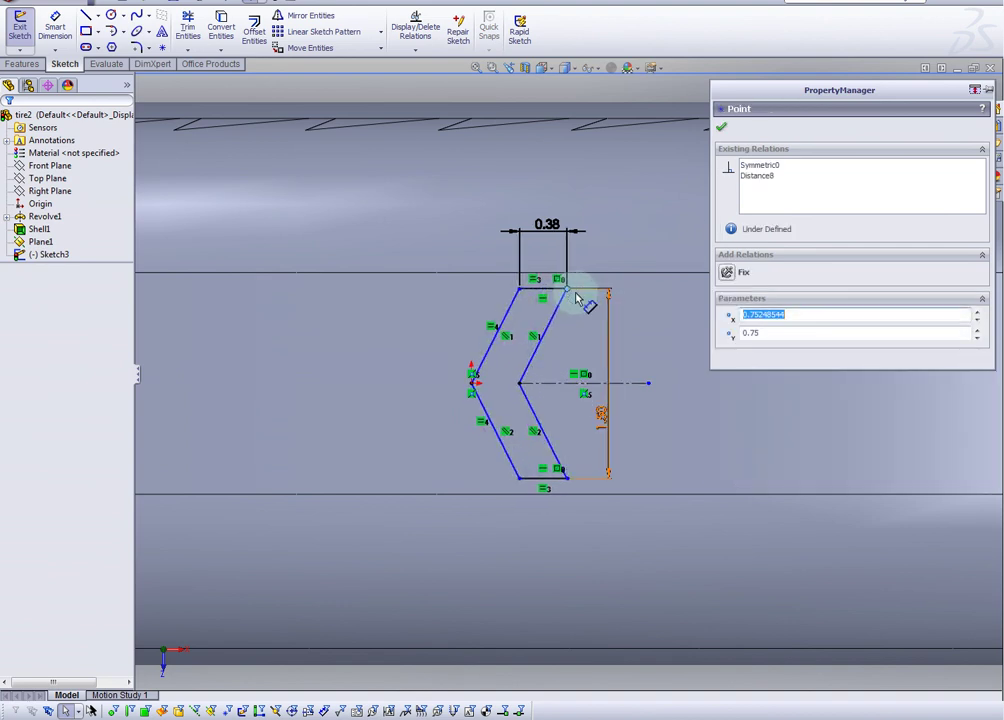
{"action": "left_click", "coordinate": [72, 30]}
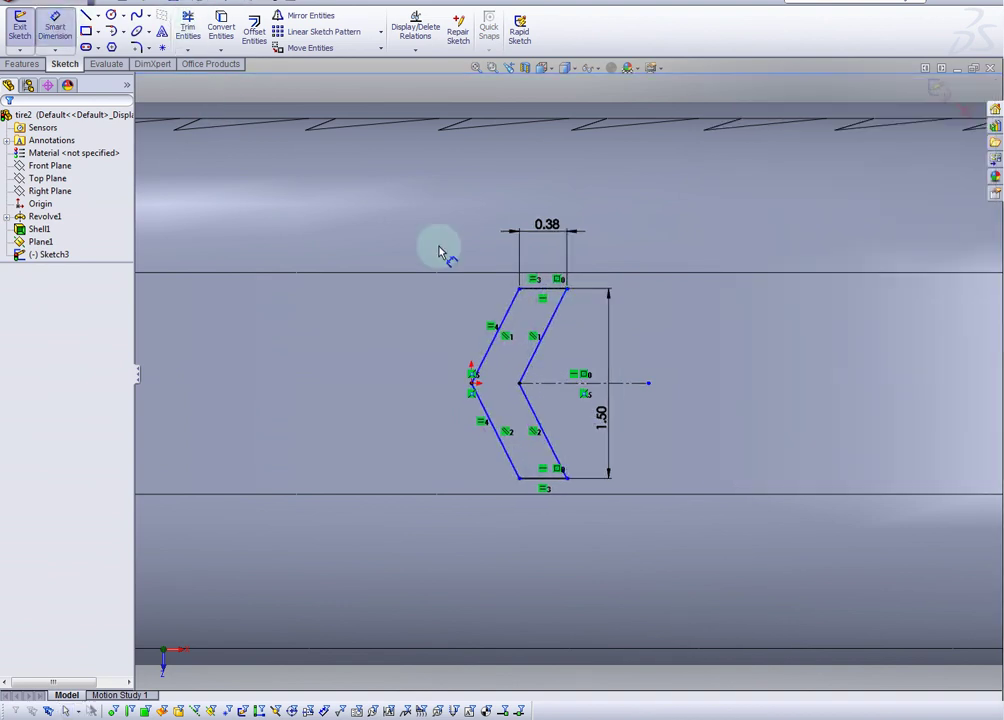
{"action": "left_click", "coordinate": [544, 342]}
{"action": "left_click", "coordinate": [563, 386]}
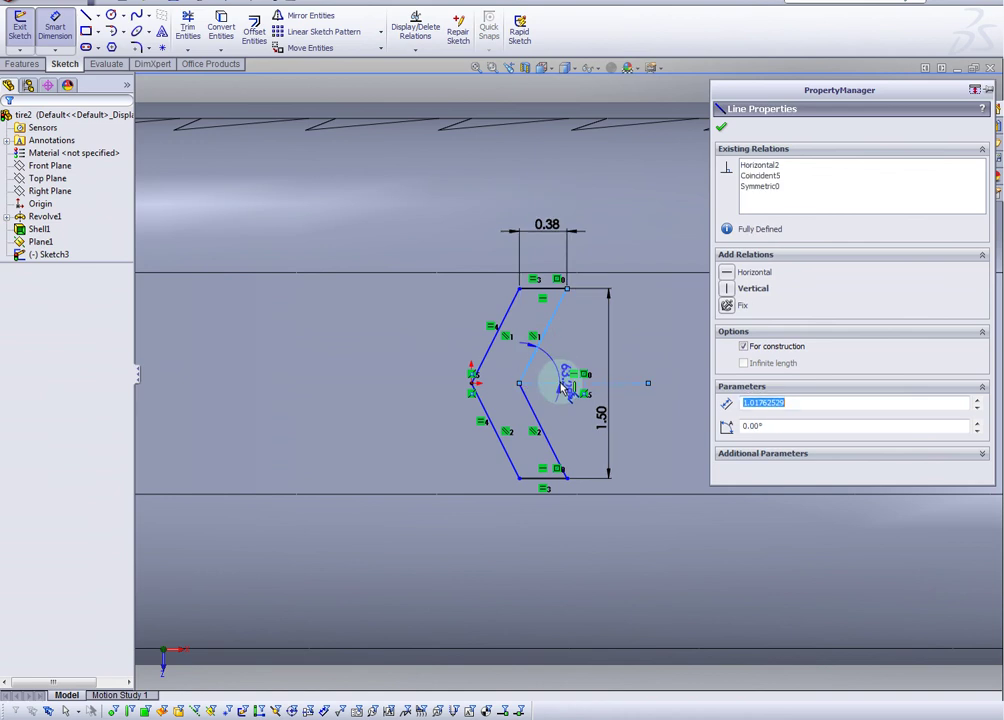
{"action": "left_click", "coordinate": [600, 348]}
{"action": "type", "text": "70"}
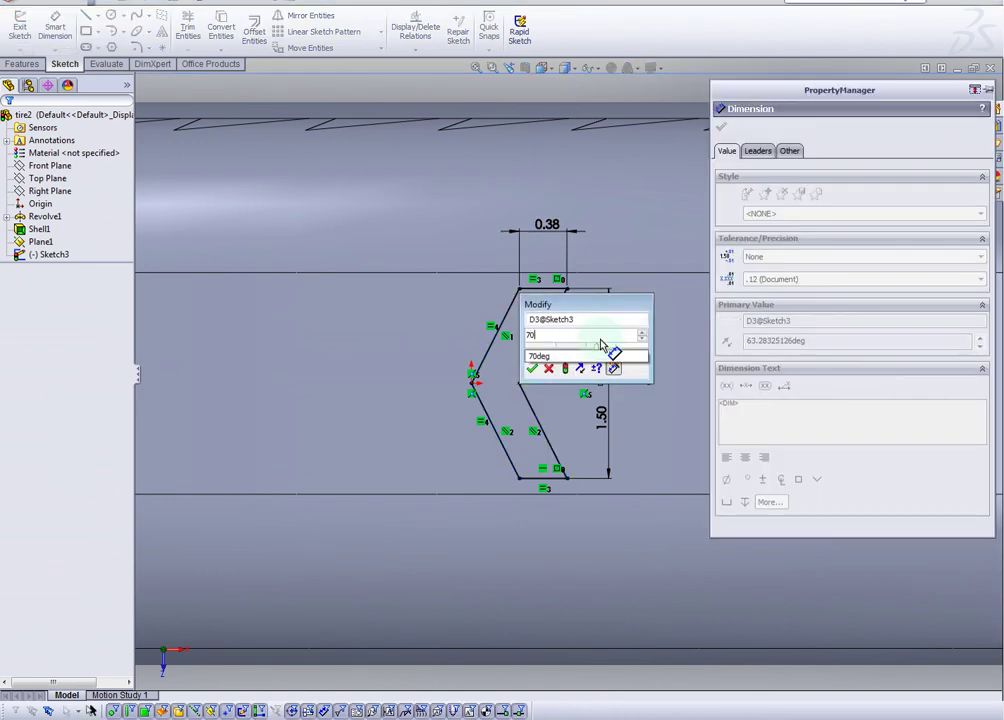
{"action": "key", "text": "Return"}
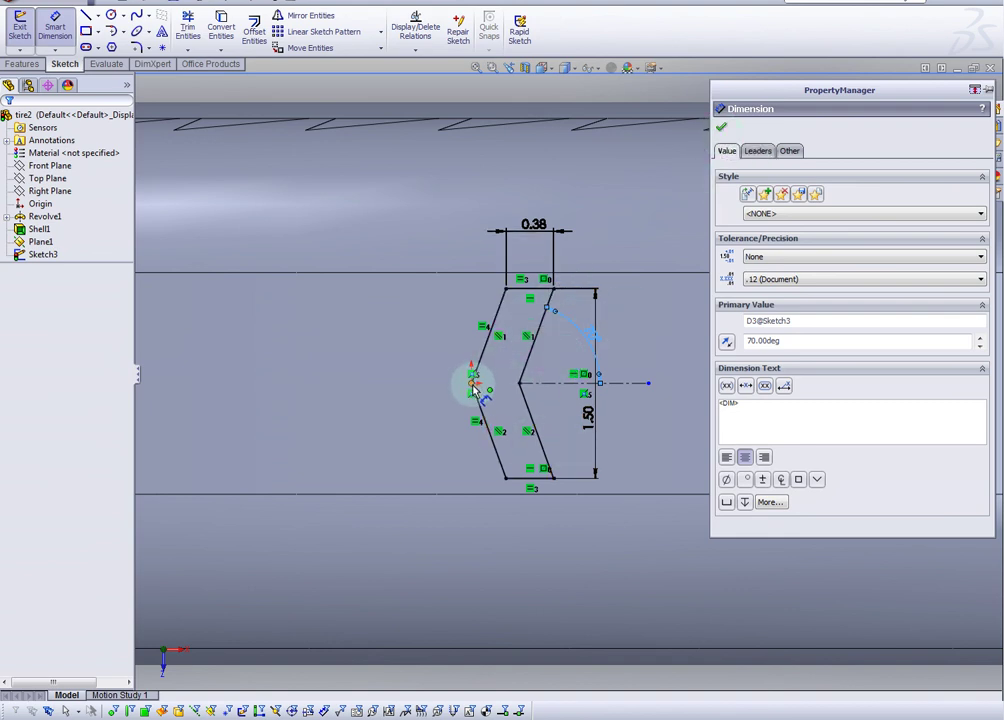
{"action": "left_click", "coordinate": [719, 127]}
{"action": "scroll", "coordinate": [623, 314], "scroll_direction": "up", "scroll_amount": 3}
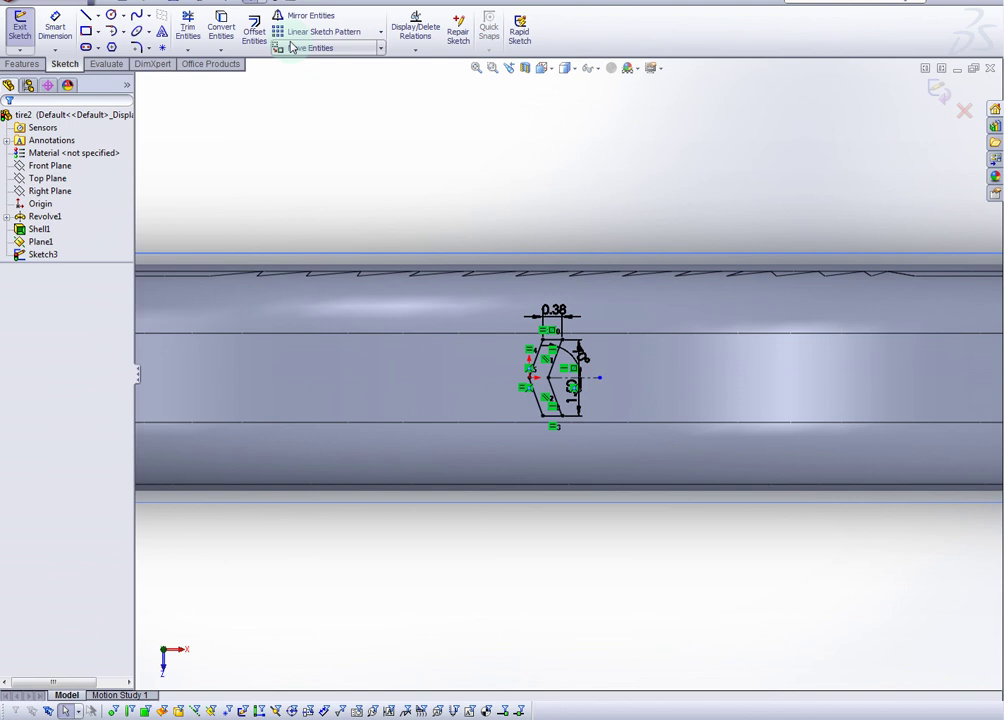
- Exit the sketch and start a Wrap feature using Sketch3
{"action": "left_click", "coordinate": [282, 4]}
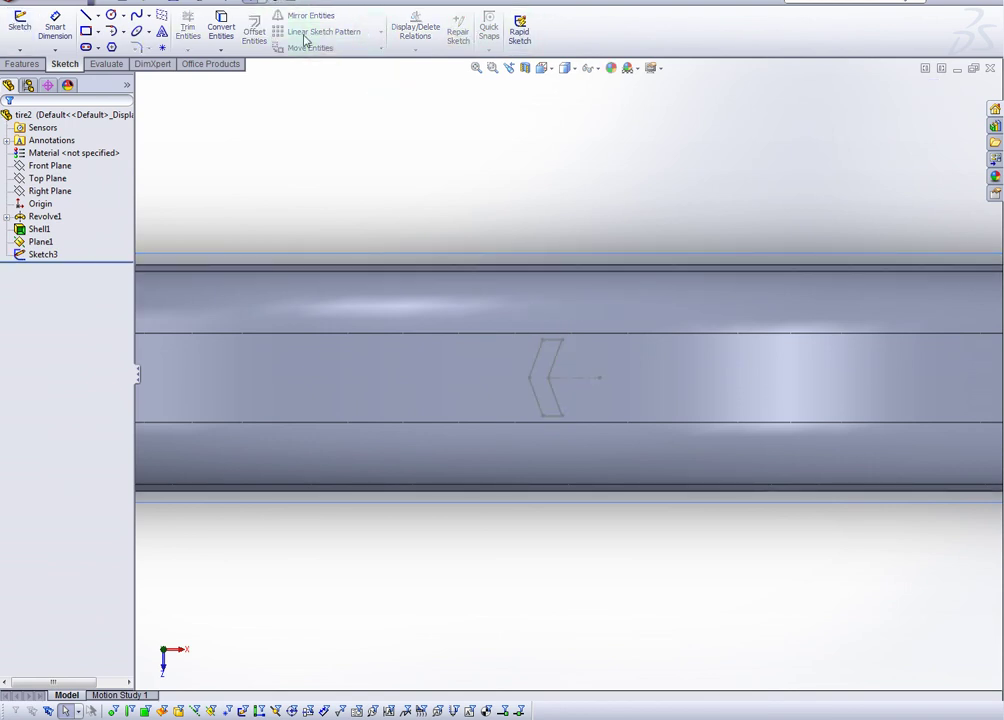
{"action": "left_click", "coordinate": [22, 64]}
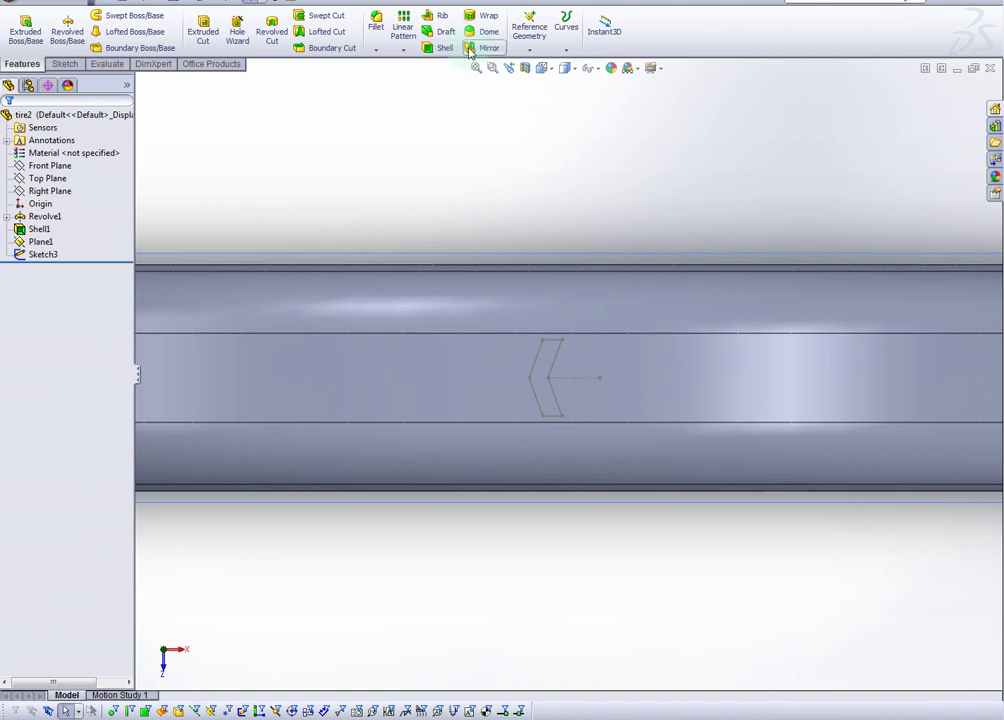
{"action": "left_click", "coordinate": [488, 17]}
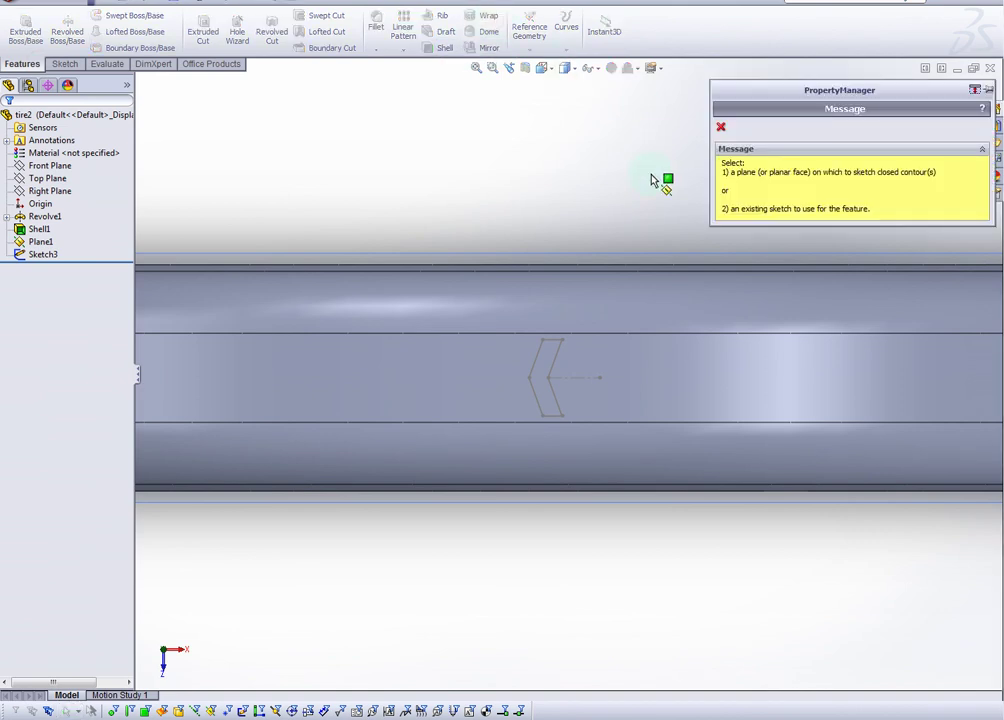
{"action": "key", "text": "Escape"}
{"action": "left_click", "coordinate": [43, 255]}
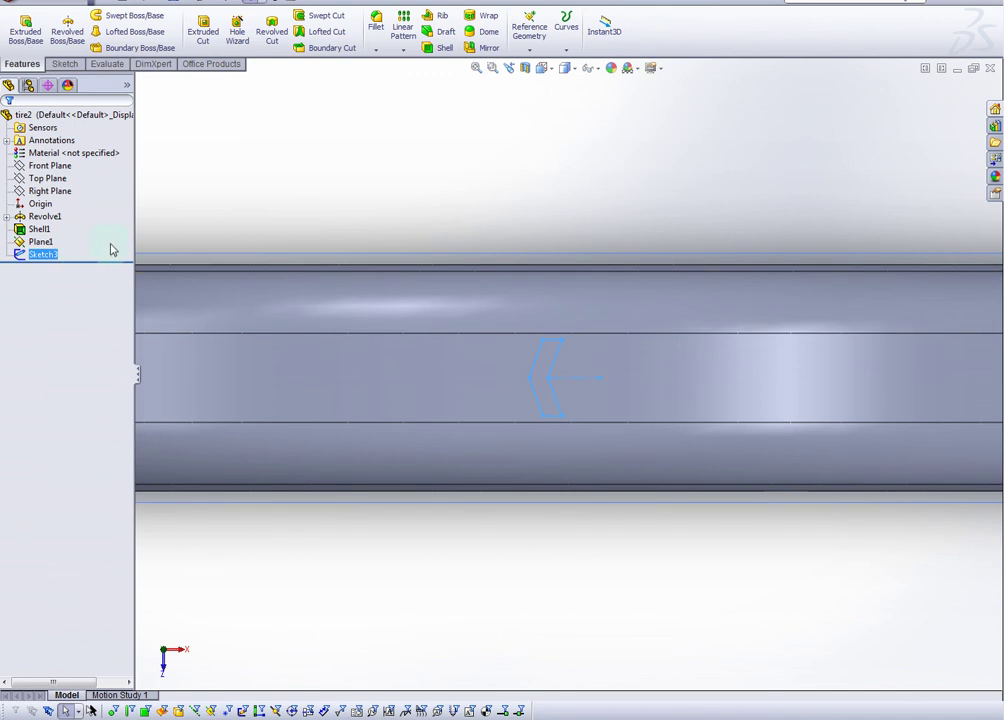
{"action": "left_click", "coordinate": [484, 16]}
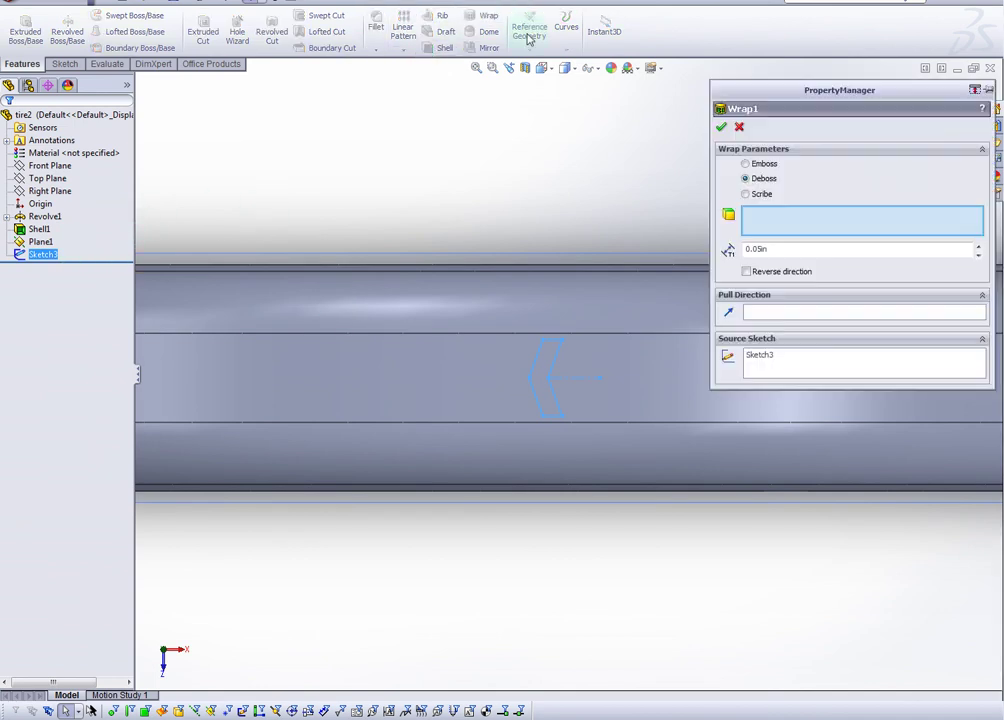
- Set the wrap to deboss 0.05 in onto the tire's outer tread face
{"action": "left_click", "coordinate": [781, 355]}
{"action": "left_click", "coordinate": [773, 316]}
{"action": "left_click", "coordinate": [776, 226]}
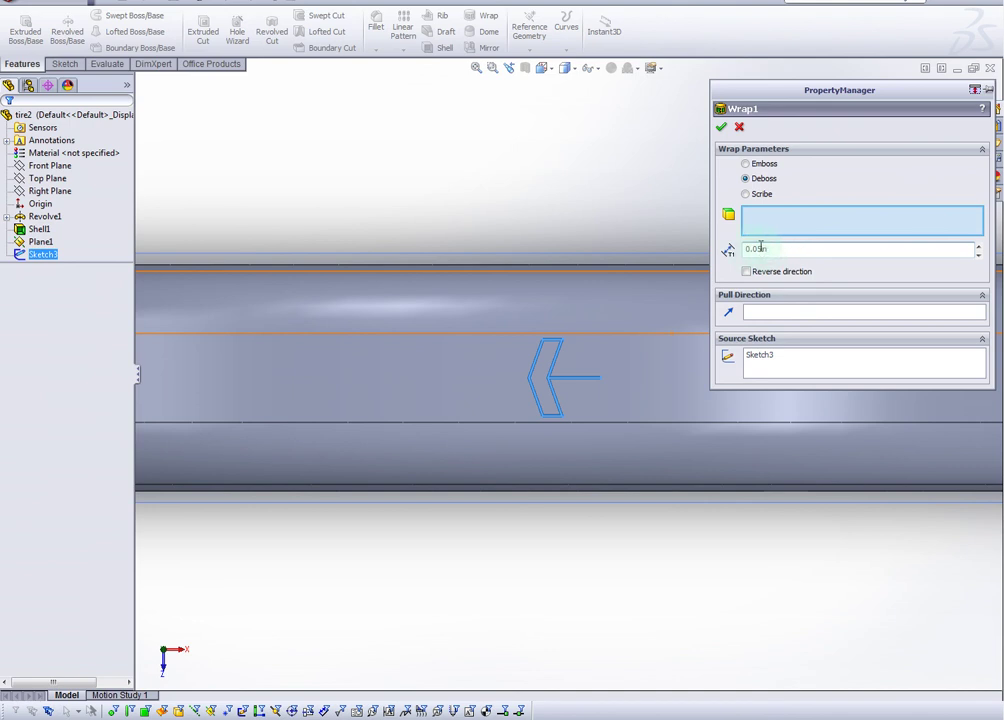
{"action": "left_click", "coordinate": [645, 376]}
{"action": "middle_click_drag", "start_coordinate": [583, 403], "coordinate": [600, 184]}
{"action": "middle_click_drag", "start_coordinate": [647, 452], "coordinate": [585, 524]}
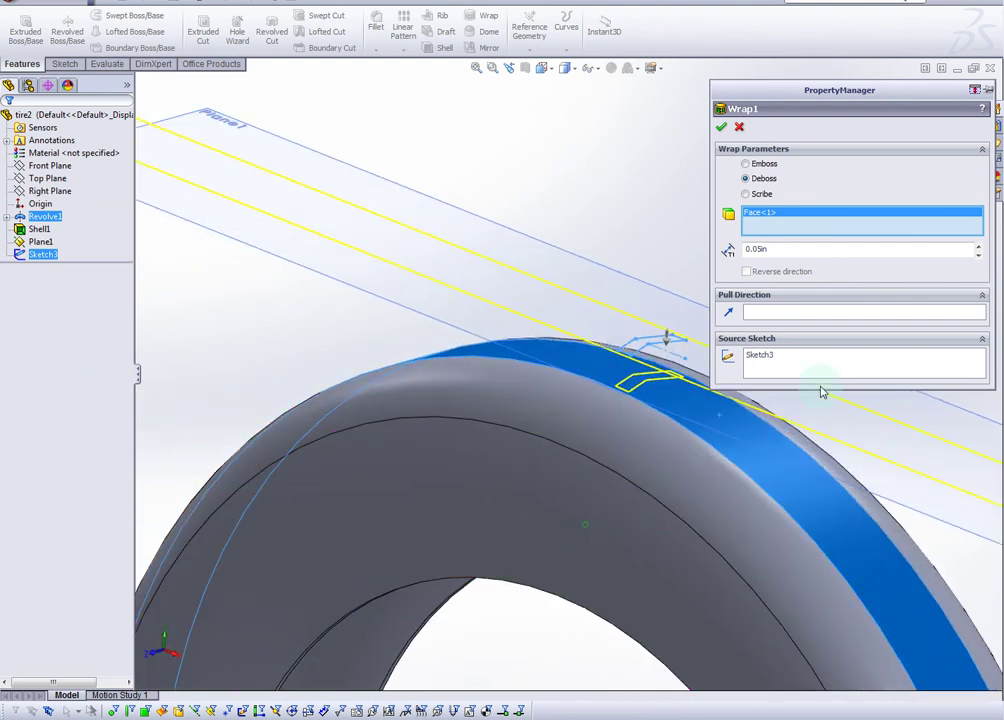
- Accept Wrap1 and inspect the debossed chevron on the tire
{"action": "left_click", "coordinate": [720, 127]}
{"action": "middle_click_drag", "start_coordinate": [798, 477], "coordinate": [914, 462]}
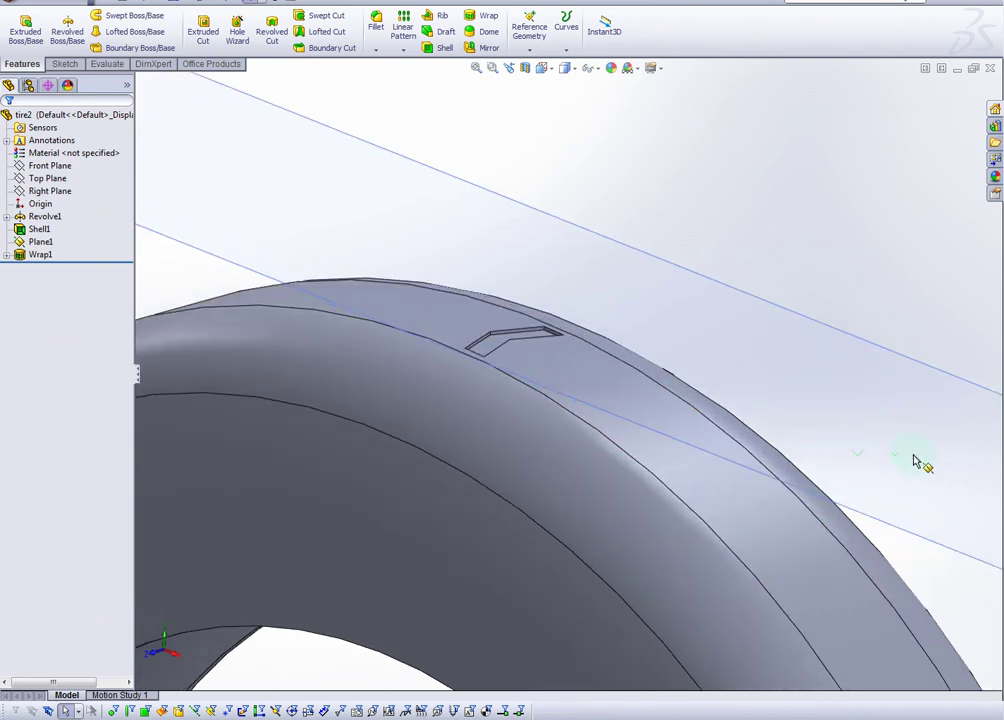
{"action": "scroll", "coordinate": [605, 421], "scroll_direction": "up", "scroll_amount": 5}
{"action": "middle_click_drag", "start_coordinate": [771, 477], "coordinate": [477, 323]}
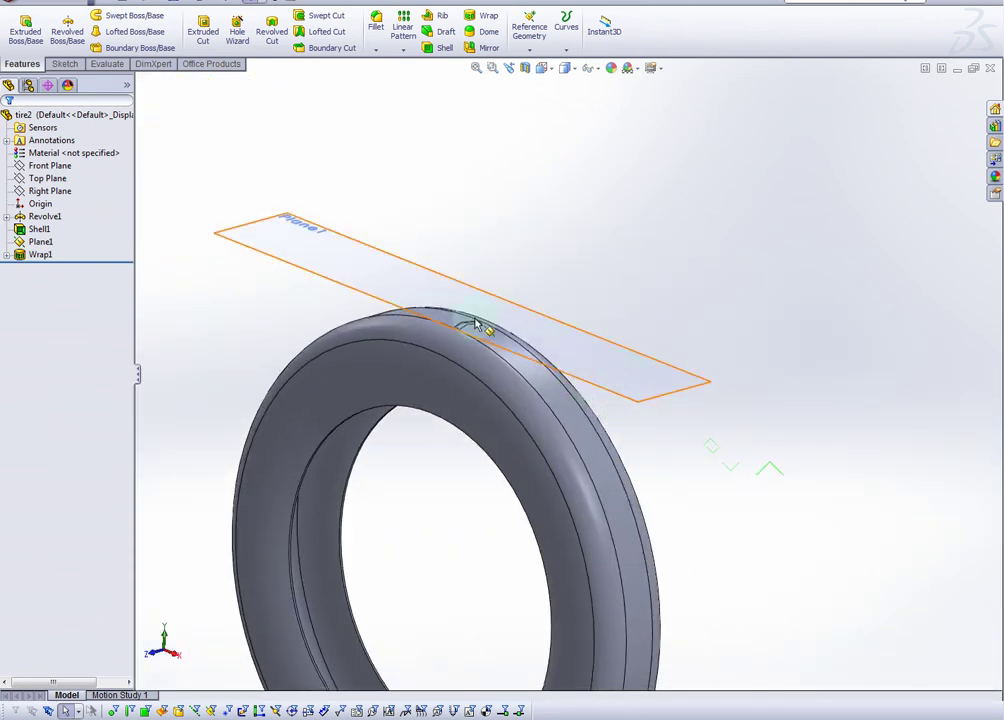
- Hide Plane1 from the model view
{"action": "left_click", "coordinate": [40, 255]}
{"action": "left_click", "coordinate": [40, 242]}
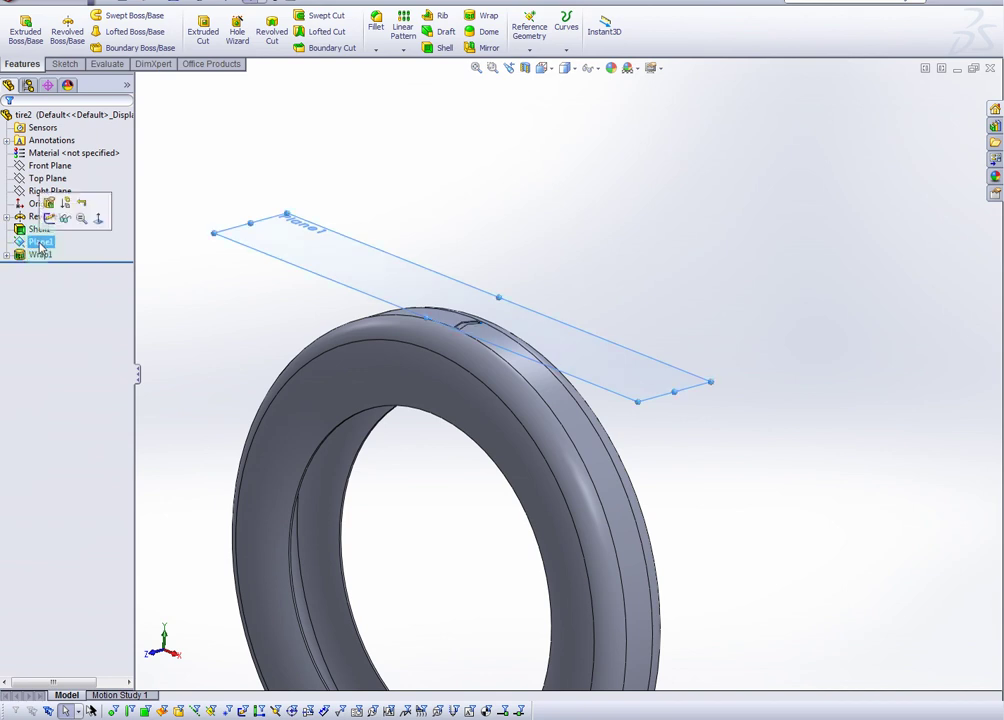
{"action": "left_click", "coordinate": [64, 227]}
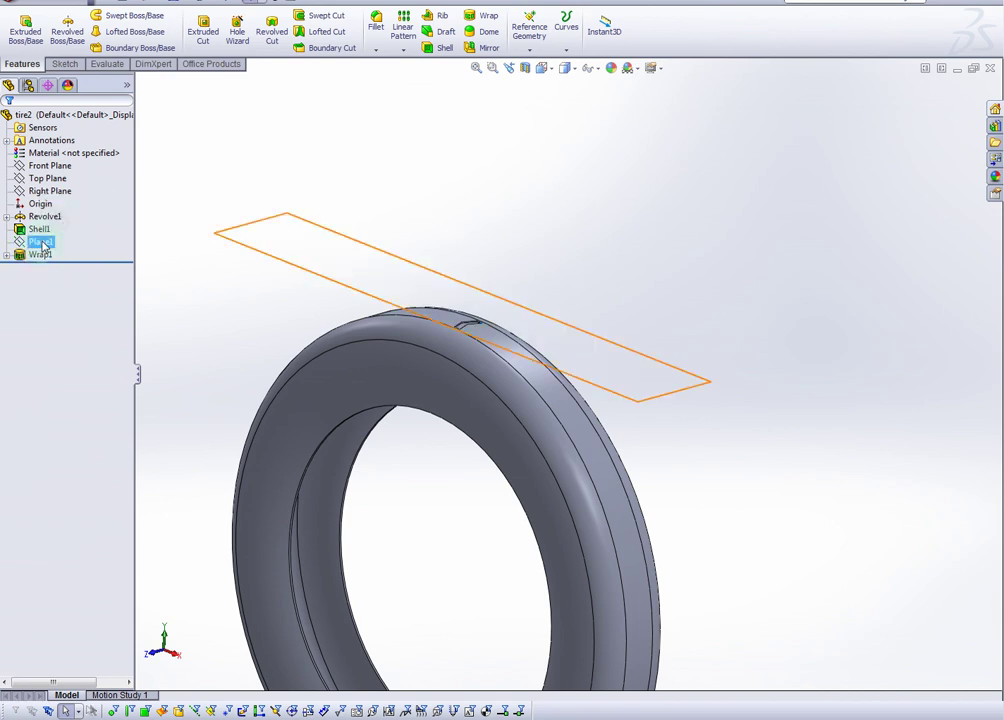
{"action": "left_click", "coordinate": [40, 256]}
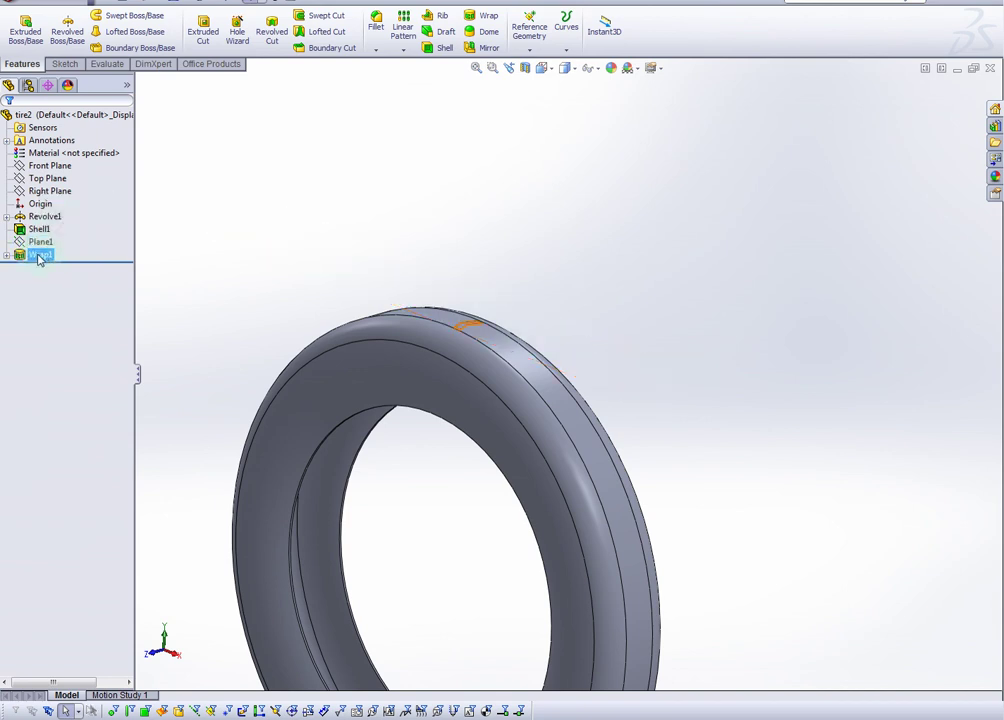
{"action": "left_click", "coordinate": [403, 50]}
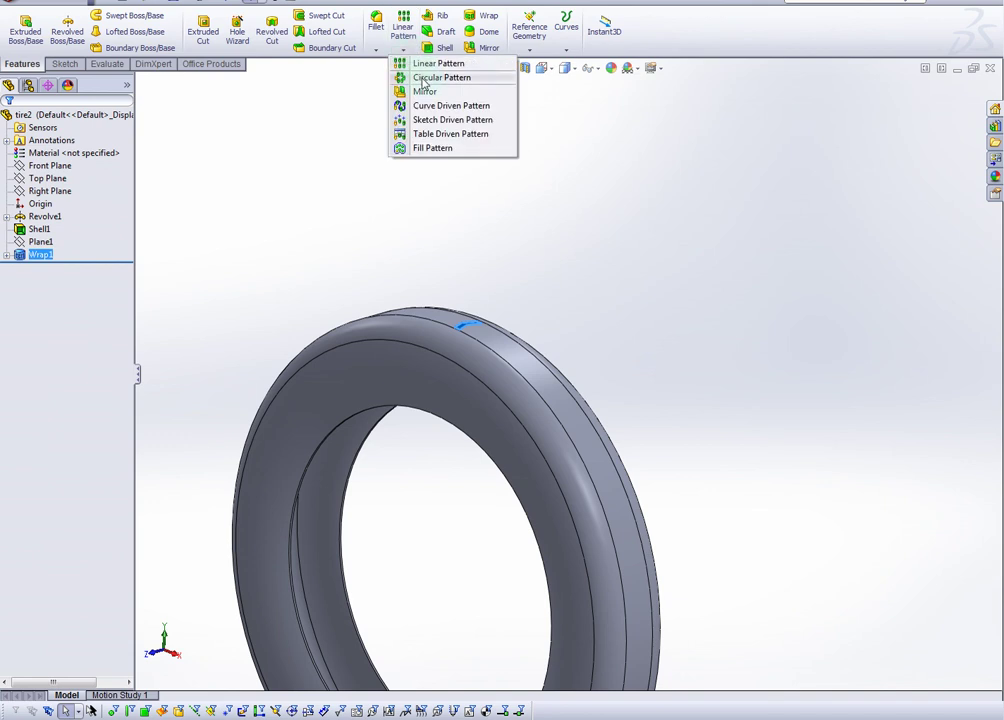
- Circularly pattern Wrap1 with 30 instances over 360° about the tire's circular edge
{"action": "left_click", "coordinate": [424, 80]}
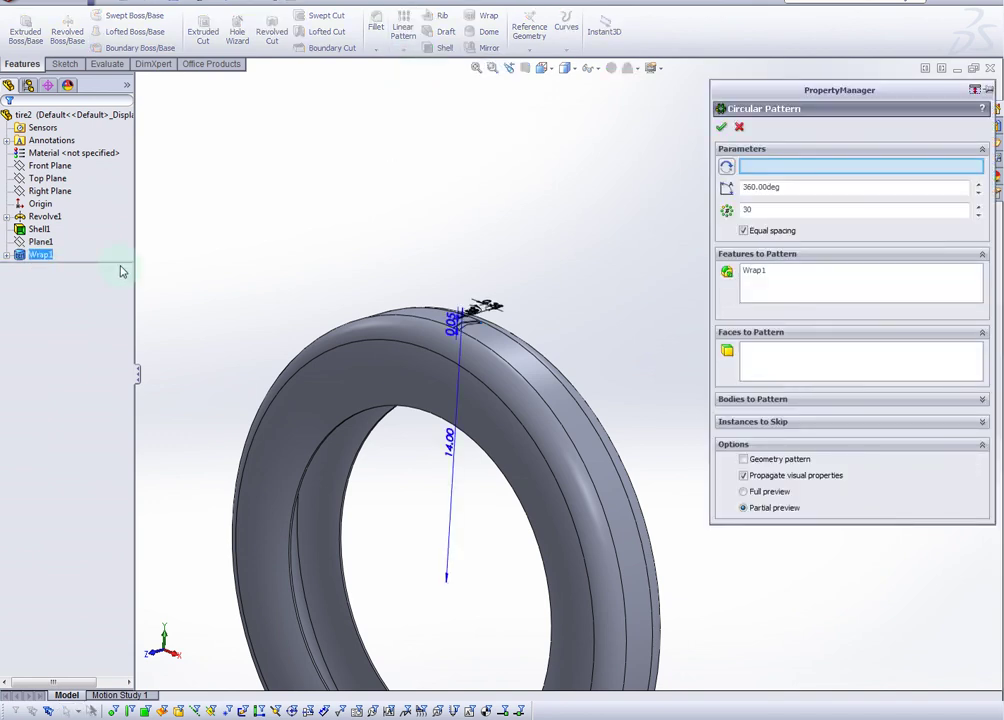
{"action": "left_click", "coordinate": [761, 208]}
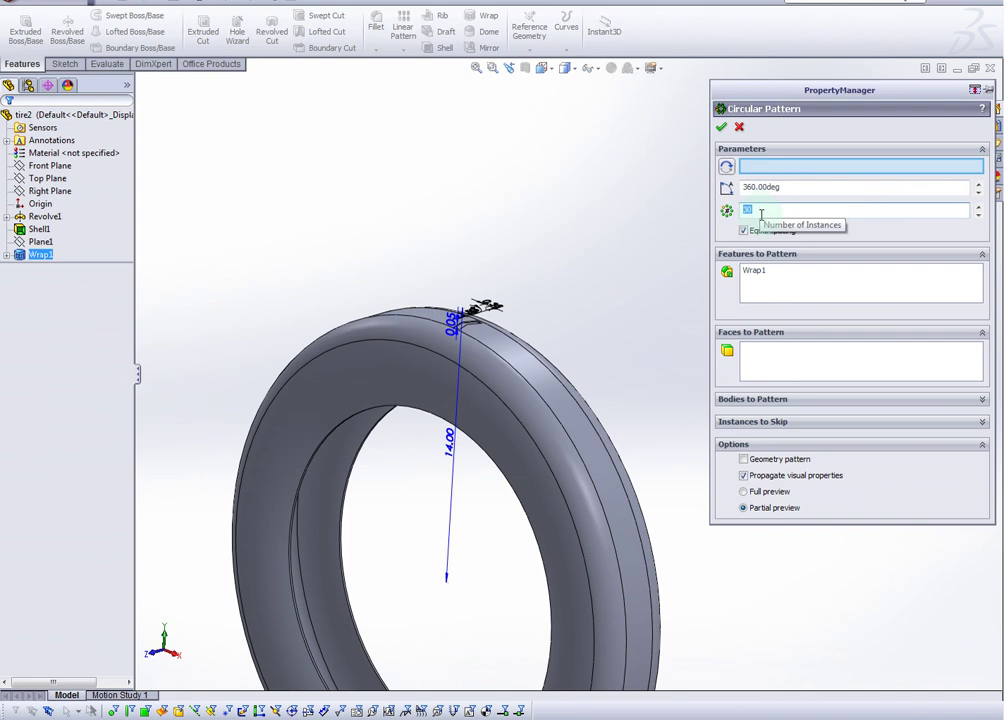
{"action": "left_click", "coordinate": [787, 188]}
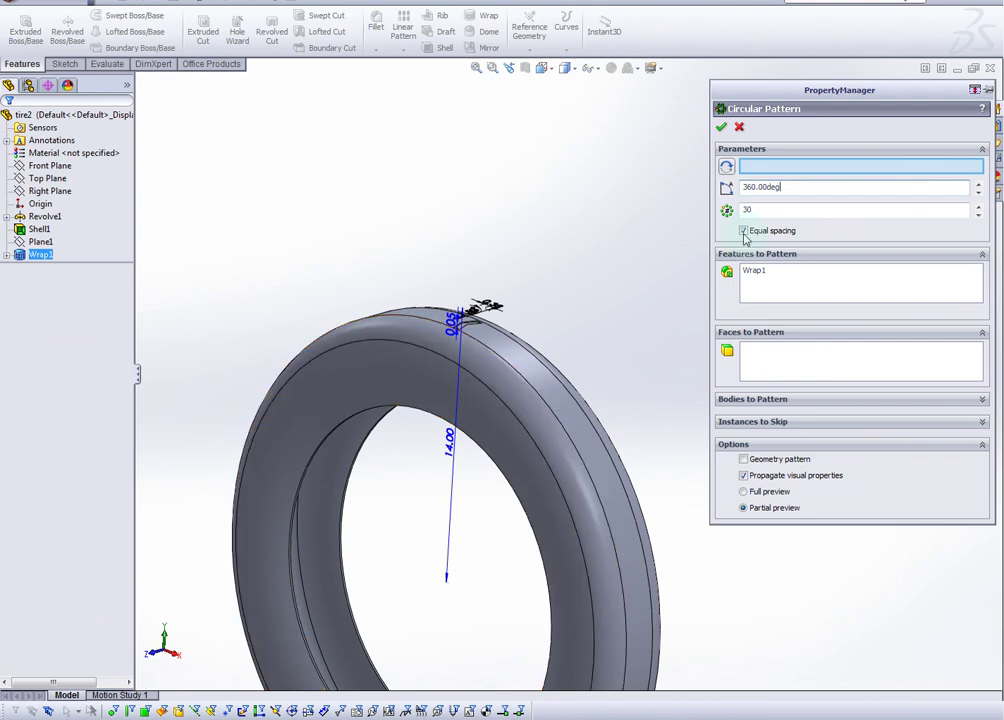
{"action": "left_click", "coordinate": [502, 355]}
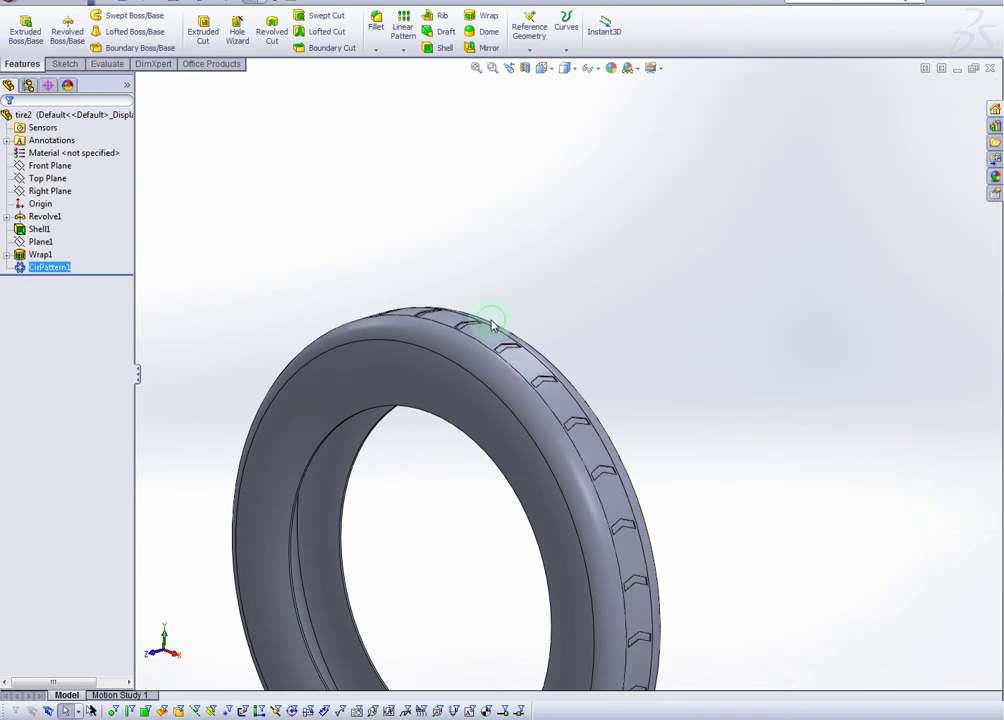
{"action": "middle_click_drag", "start_coordinate": [493, 325], "coordinate": [502, 385]}
{"action": "scroll", "coordinate": [482, 320], "scroll_direction": "down", "scroll_amount": 4}
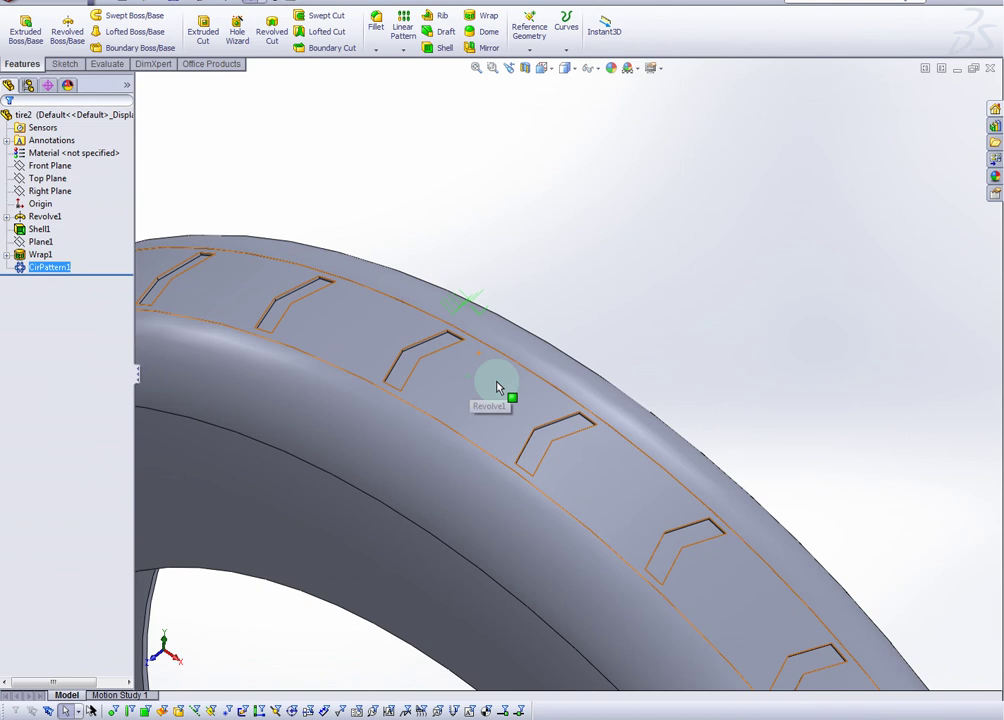
{"action": "scroll", "coordinate": [605, 491], "scroll_direction": "up", "scroll_amount": 4}
{"action": "middle_click_drag", "start_coordinate": [605, 491], "coordinate": [692, 419]}
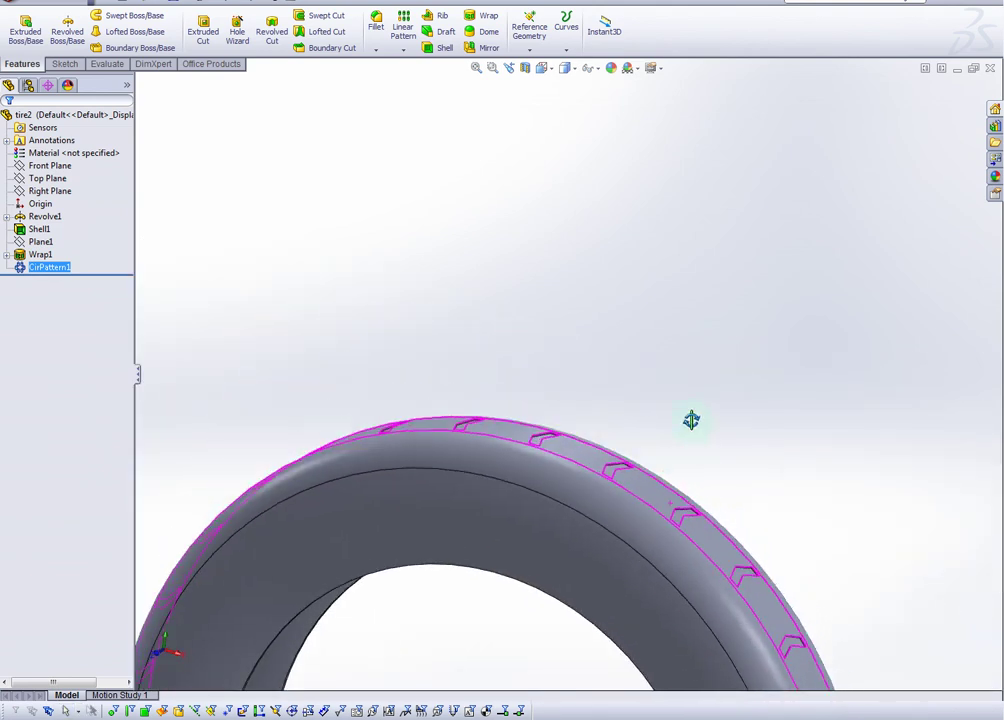
{"action": "left_click", "coordinate": [692, 419]}
{"action": "scroll", "coordinate": [616, 459], "scroll_direction": "down", "scroll_amount": 3}
{"action": "middle_click_drag", "start_coordinate": [622, 379], "coordinate": [515, 424]}
{"action": "scroll", "coordinate": [583, 410], "scroll_direction": "up", "scroll_amount": 5}
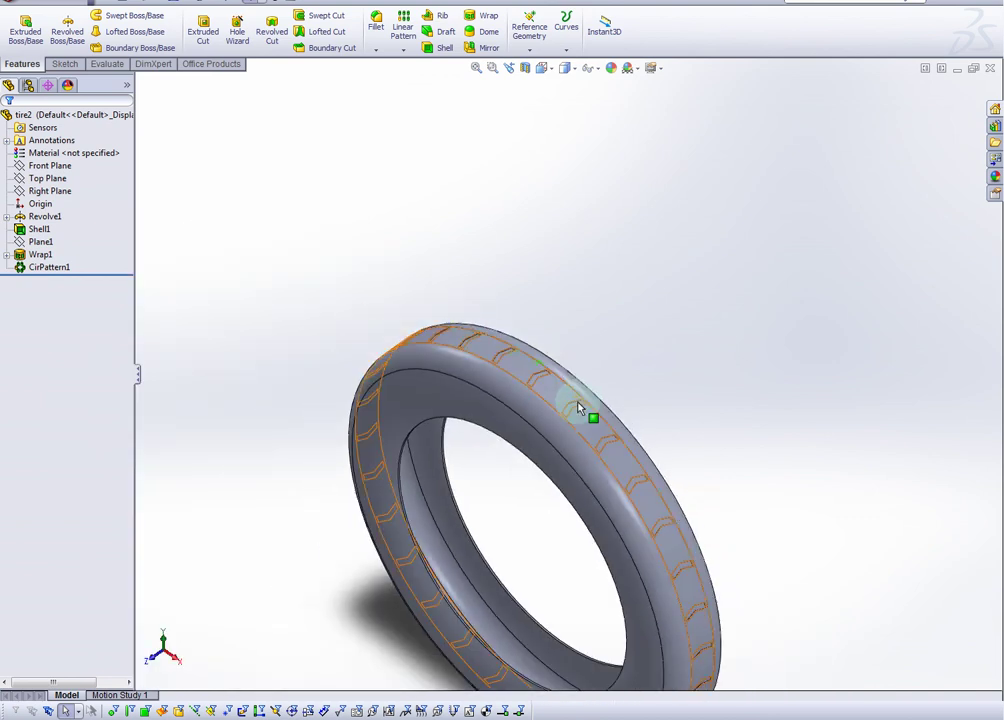
{"action": "scroll", "coordinate": [520, 352], "scroll_direction": "down", "scroll_amount": 2}
{"action": "scroll", "coordinate": [521, 352], "scroll_direction": "up", "scroll_amount": 3}
{"action": "middle_click_drag", "start_coordinate": [625, 437], "coordinate": [616, 383]}
{"action": "scroll", "coordinate": [653, 434], "scroll_direction": "down", "scroll_amount": 3}
{"action": "scroll", "coordinate": [511, 347], "scroll_direction": "down", "scroll_amount": 4}
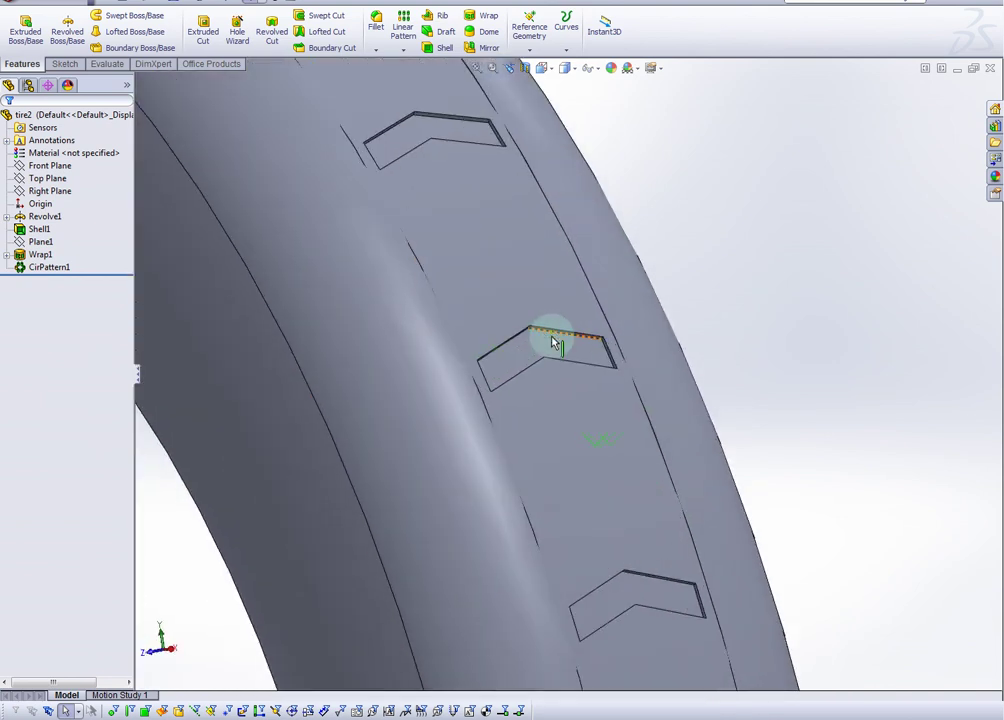
{"action": "scroll", "coordinate": [558, 385], "scroll_direction": "up", "scroll_amount": 5}
{"action": "middle_click_drag", "start_coordinate": [566, 390], "coordinate": [560, 464]}
{"action": "middle_click_drag", "start_coordinate": [476, 456], "coordinate": [540, 400]}
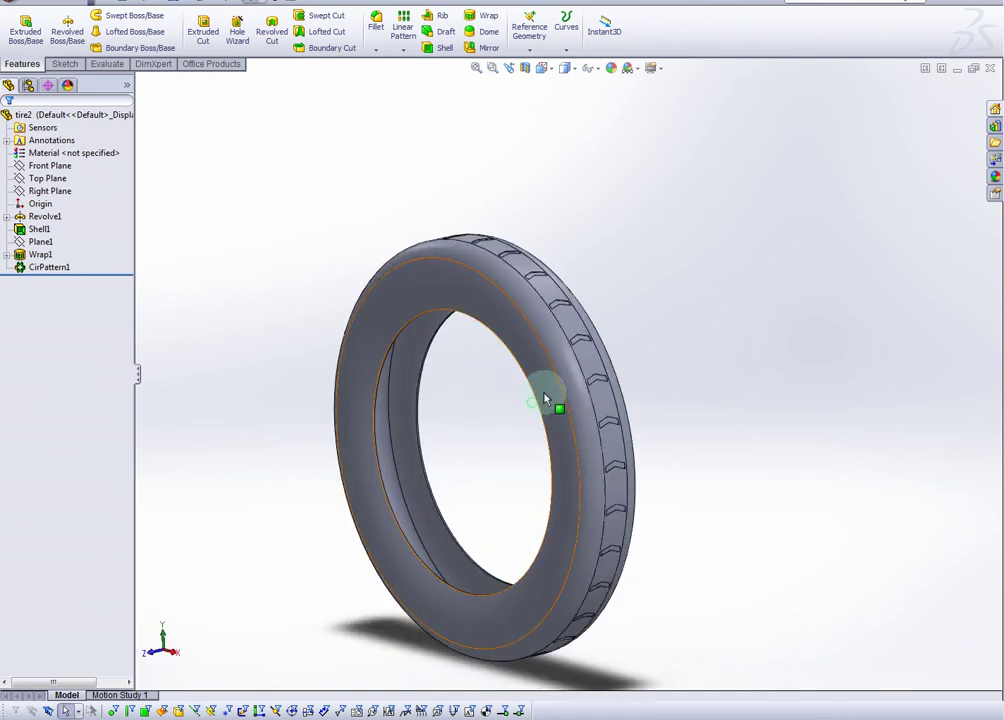